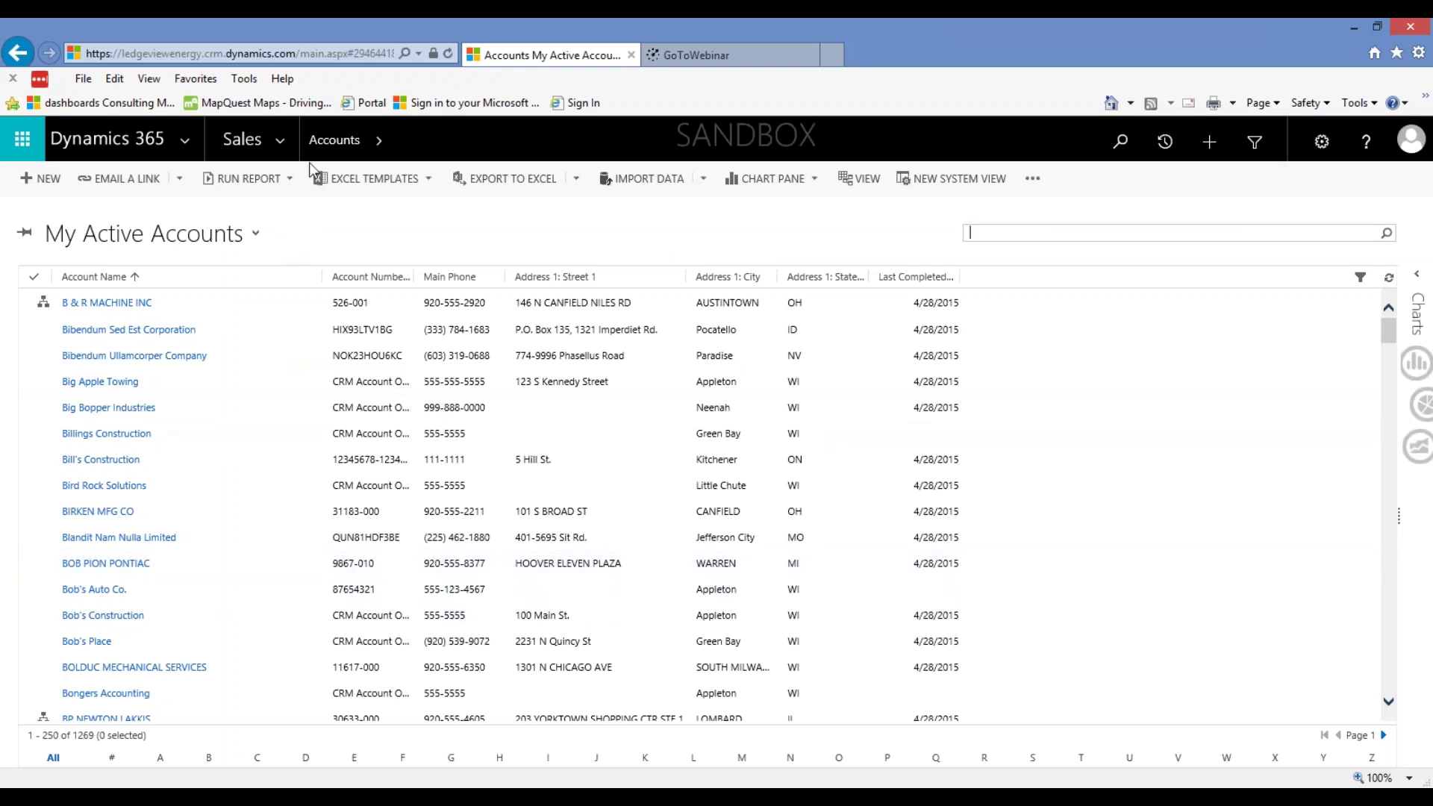
Go to the Sales leads list and open the lead for Halverson Distribution
click(285, 137)
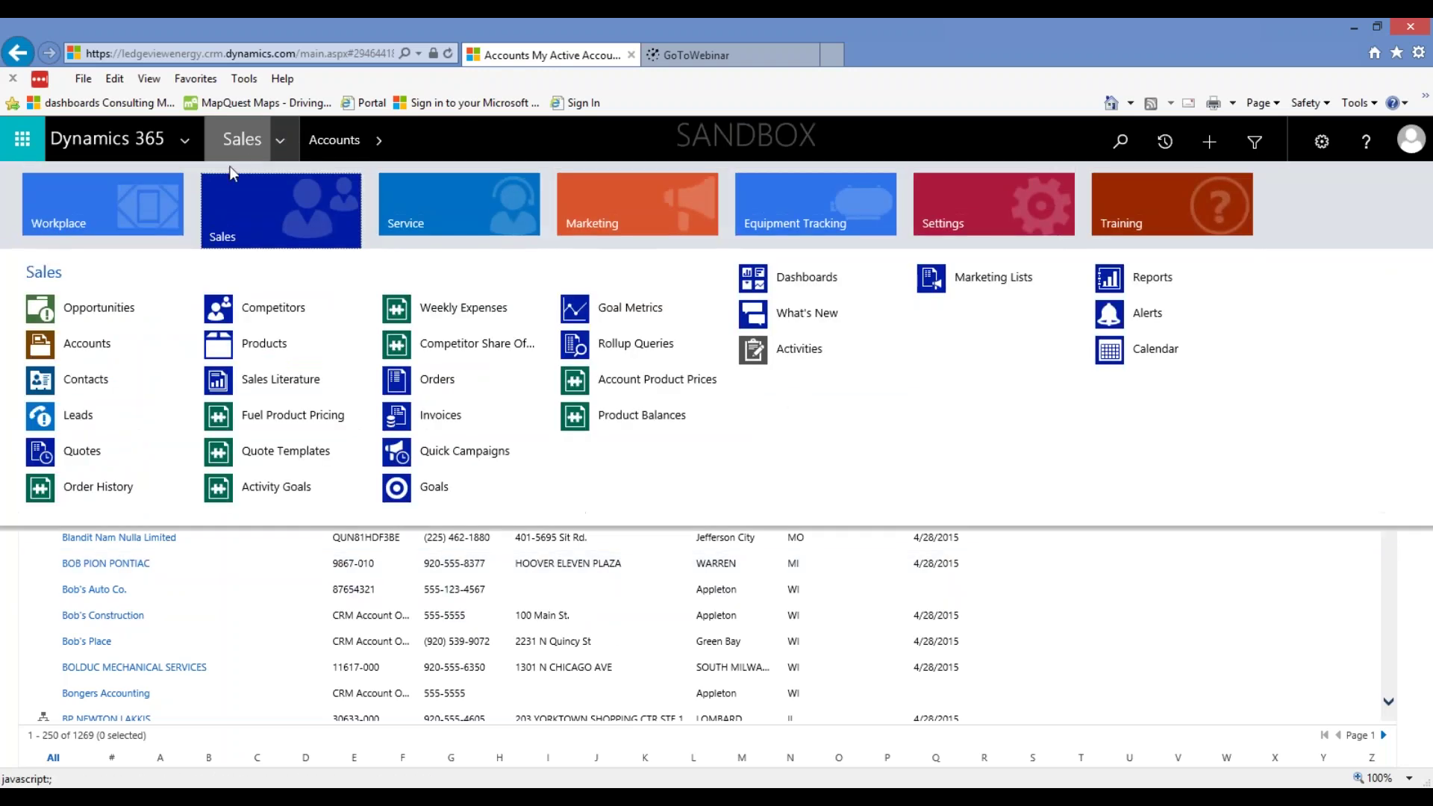
click(79, 415)
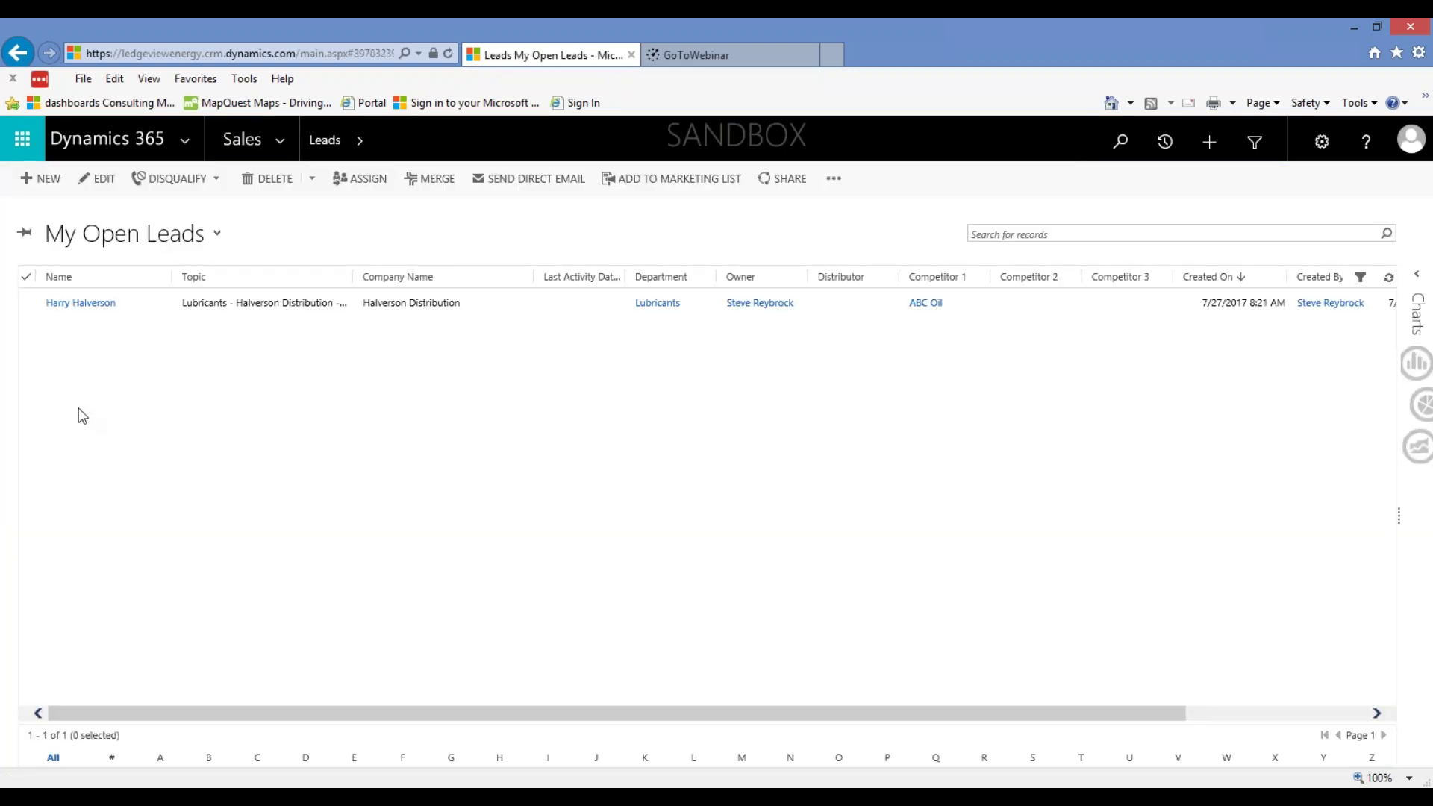
click(154, 305)
double_click(155, 303)
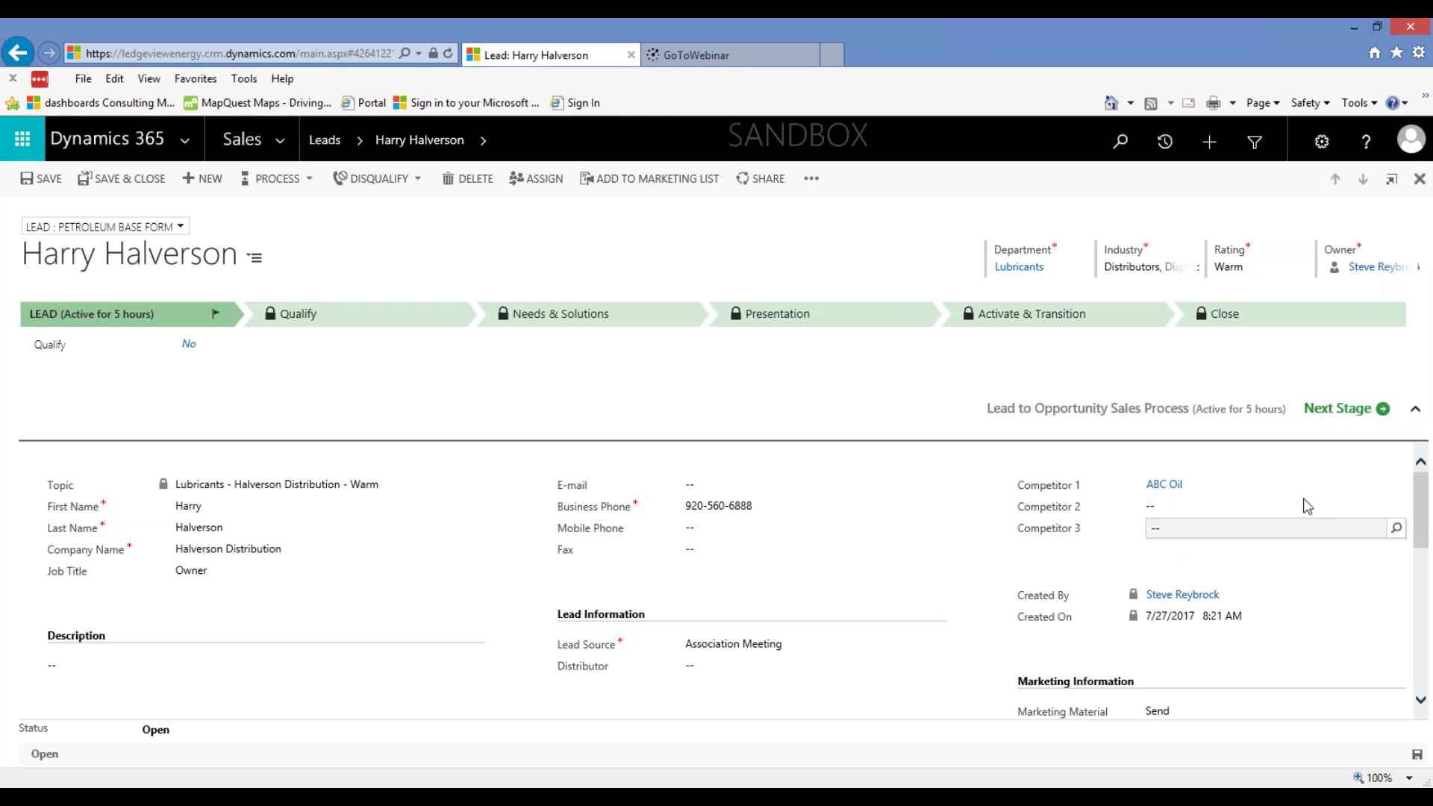
Return to the leads list and switch it to the All Leads view
click(338, 144)
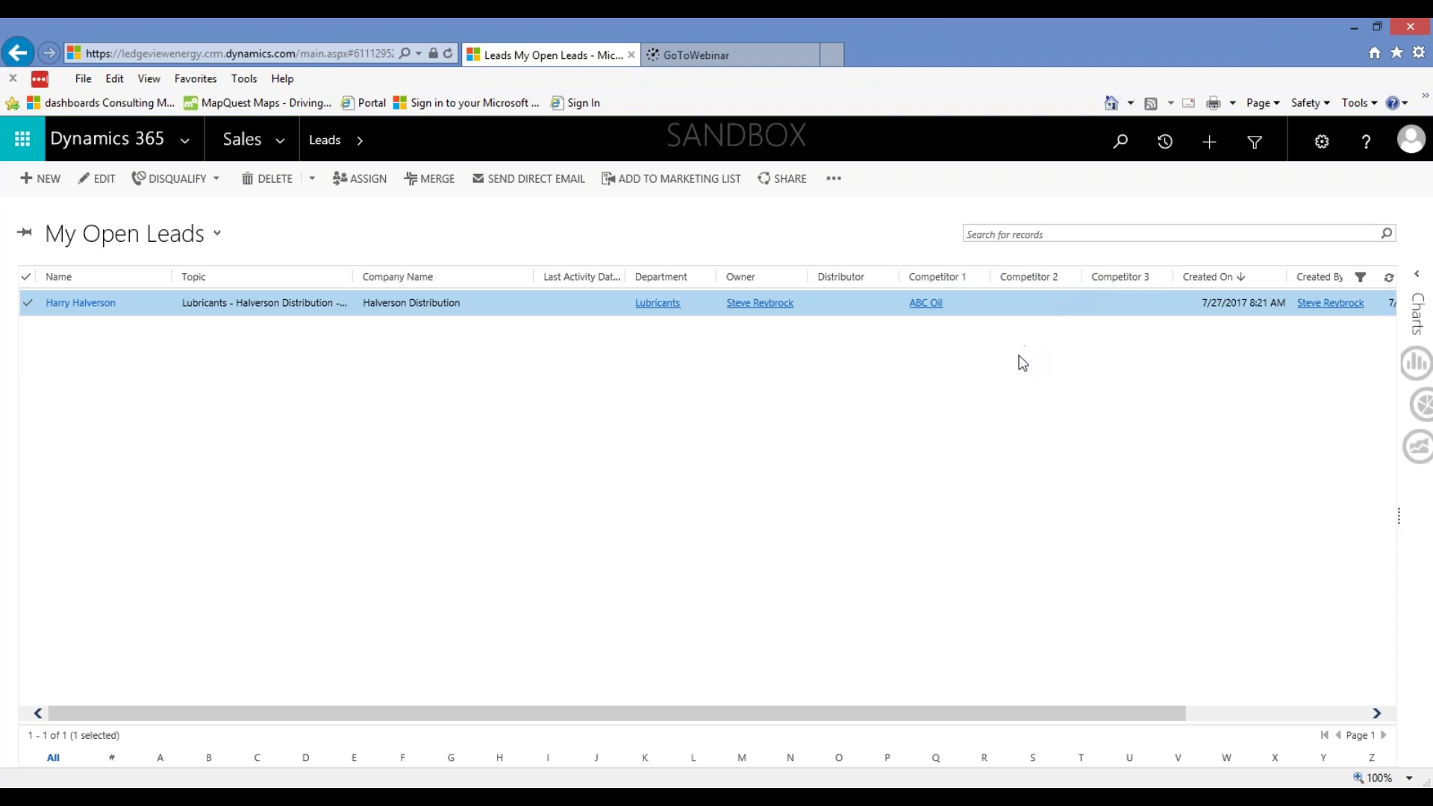
click(216, 238)
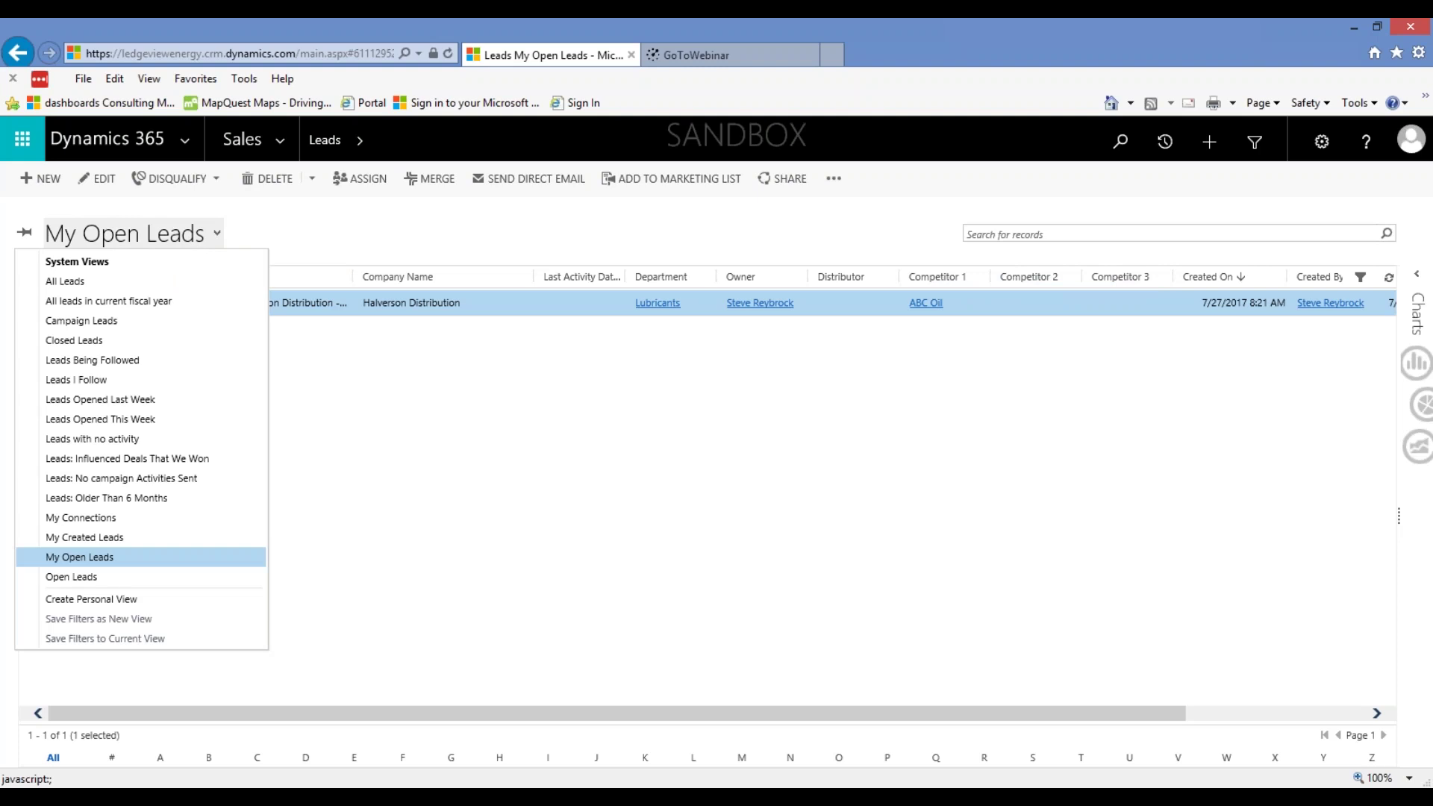
click(71, 288)
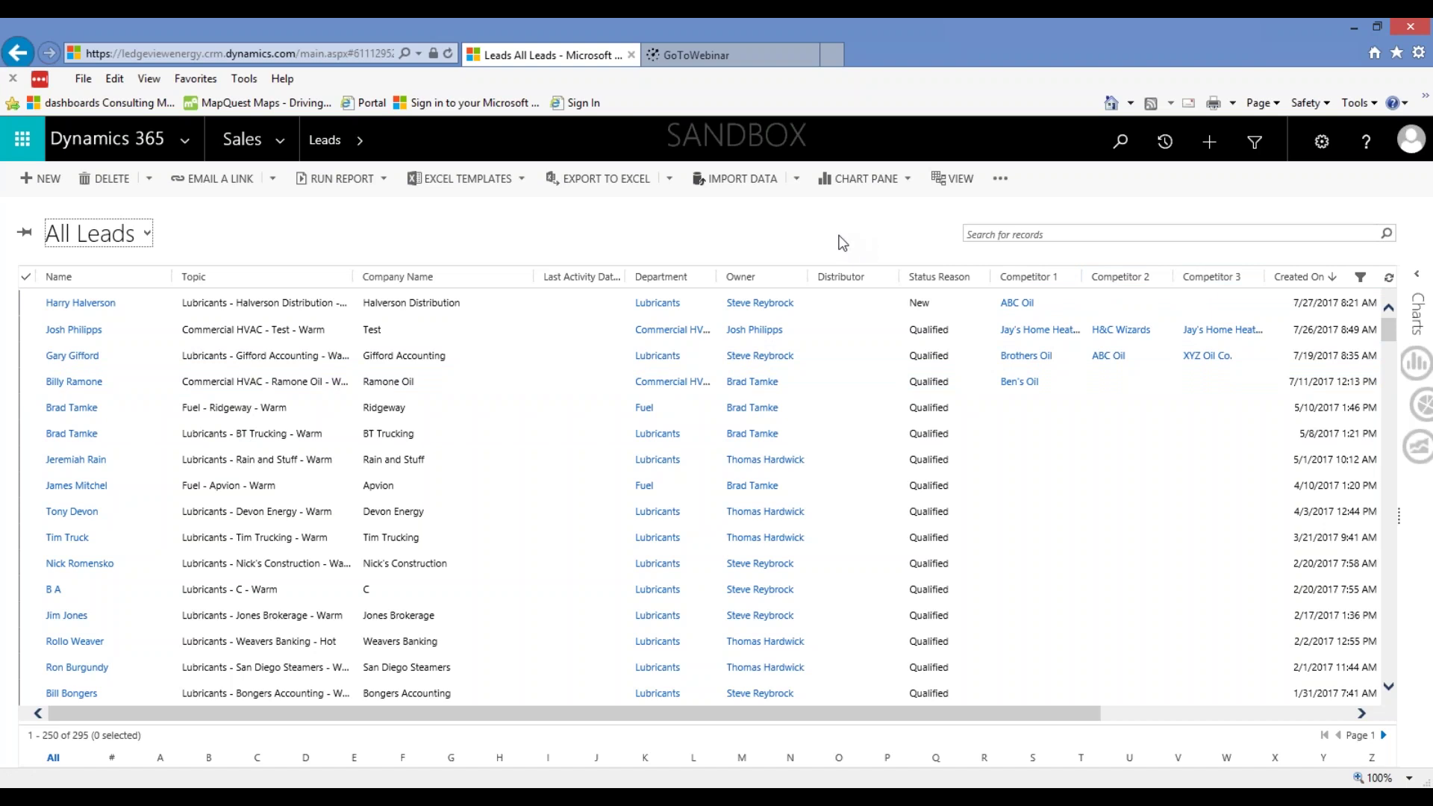
Go to the Sales opportunities and open the Antifreeze opportunity for Bob's Auto Co
click(279, 142)
click(107, 323)
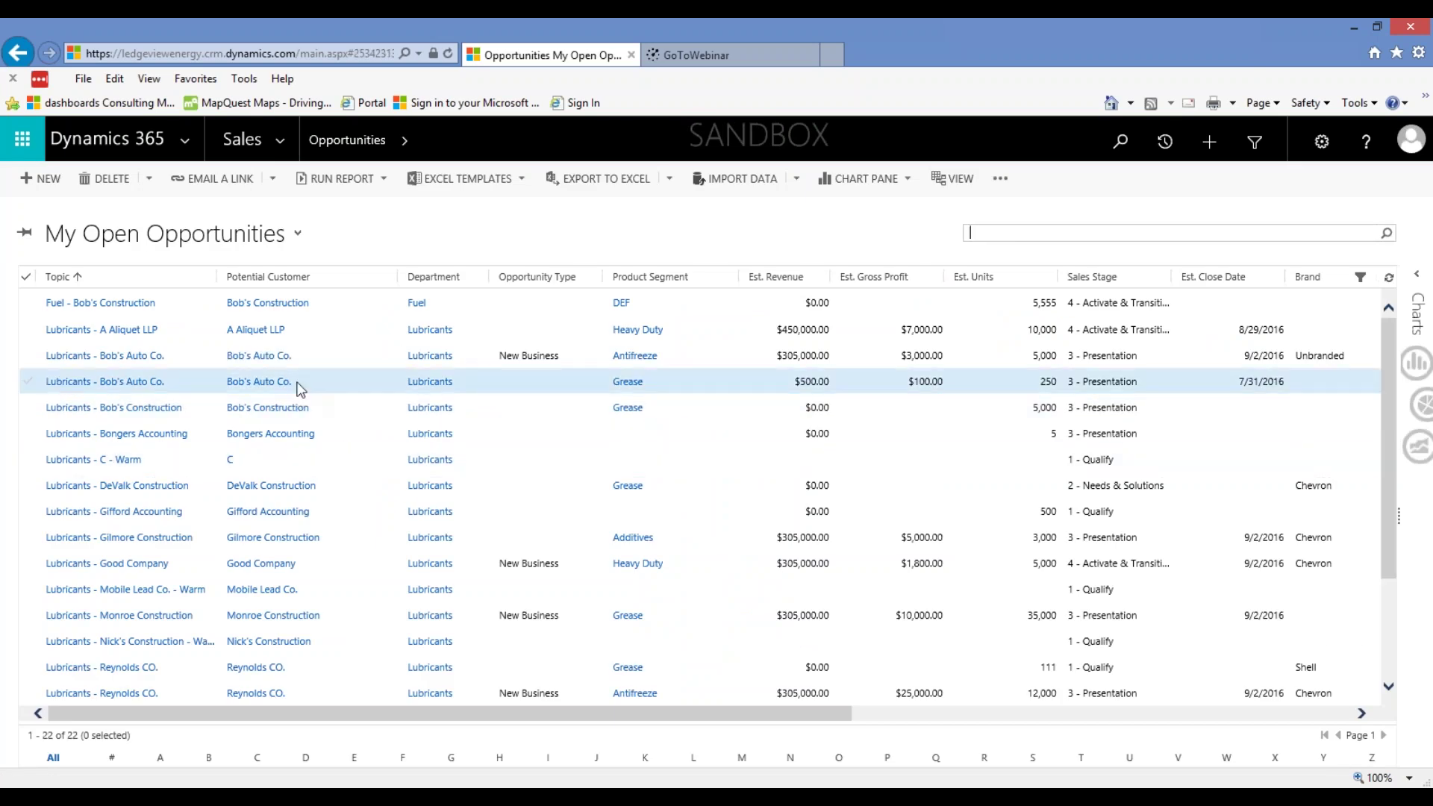
double_click(312, 355)
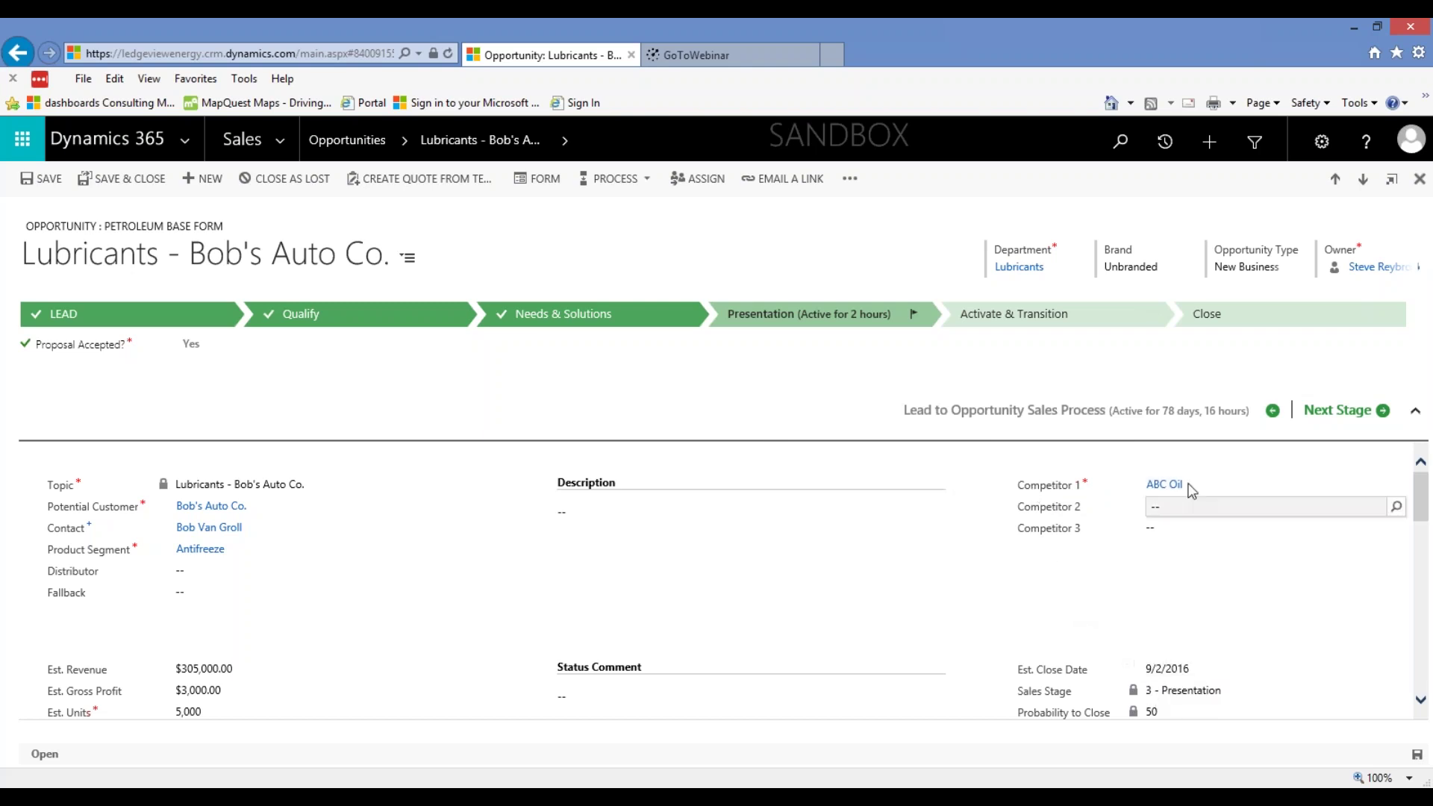
Move the opportunity's process back to the Needs & Solutions stage and forward again to Presentation
click(1274, 411)
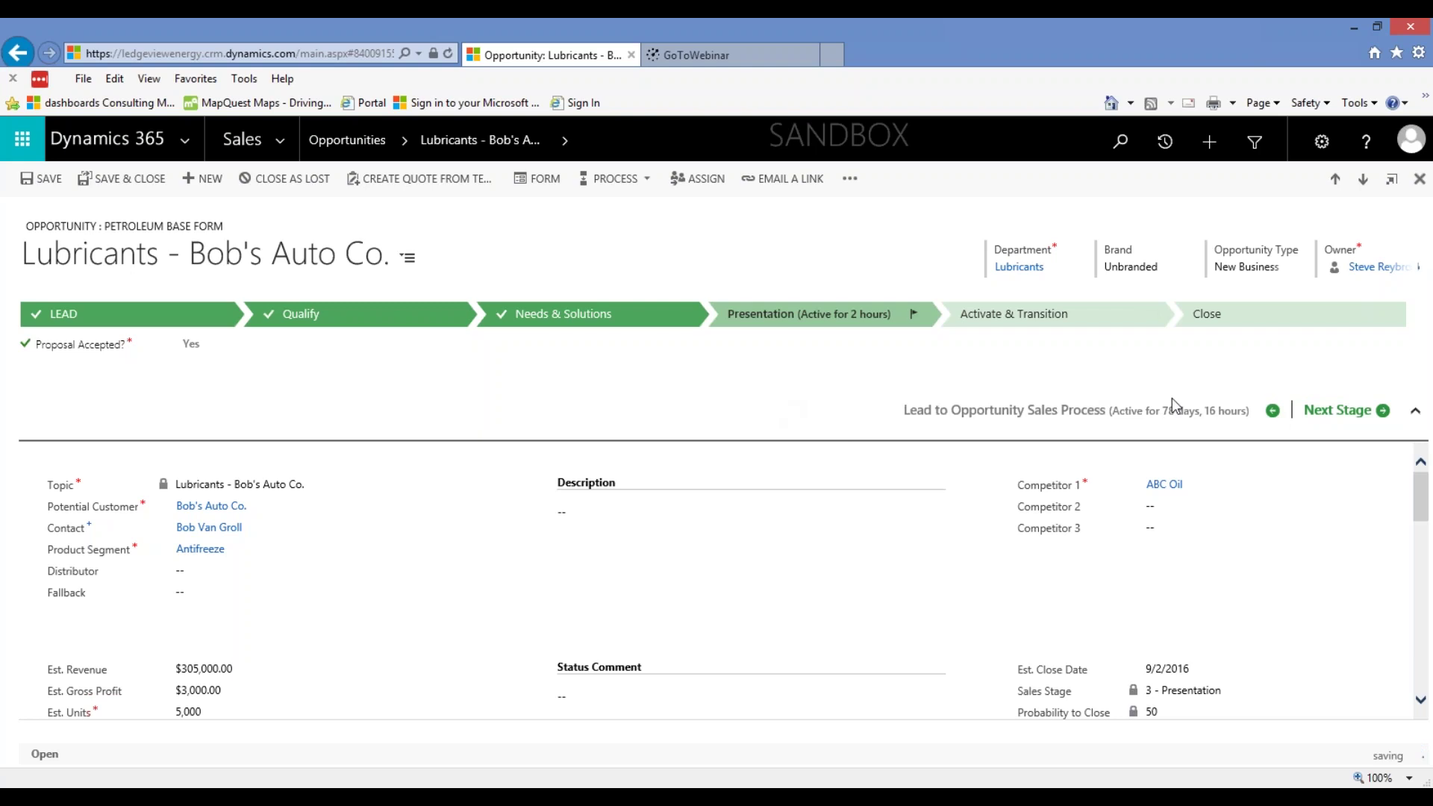
click(1273, 411)
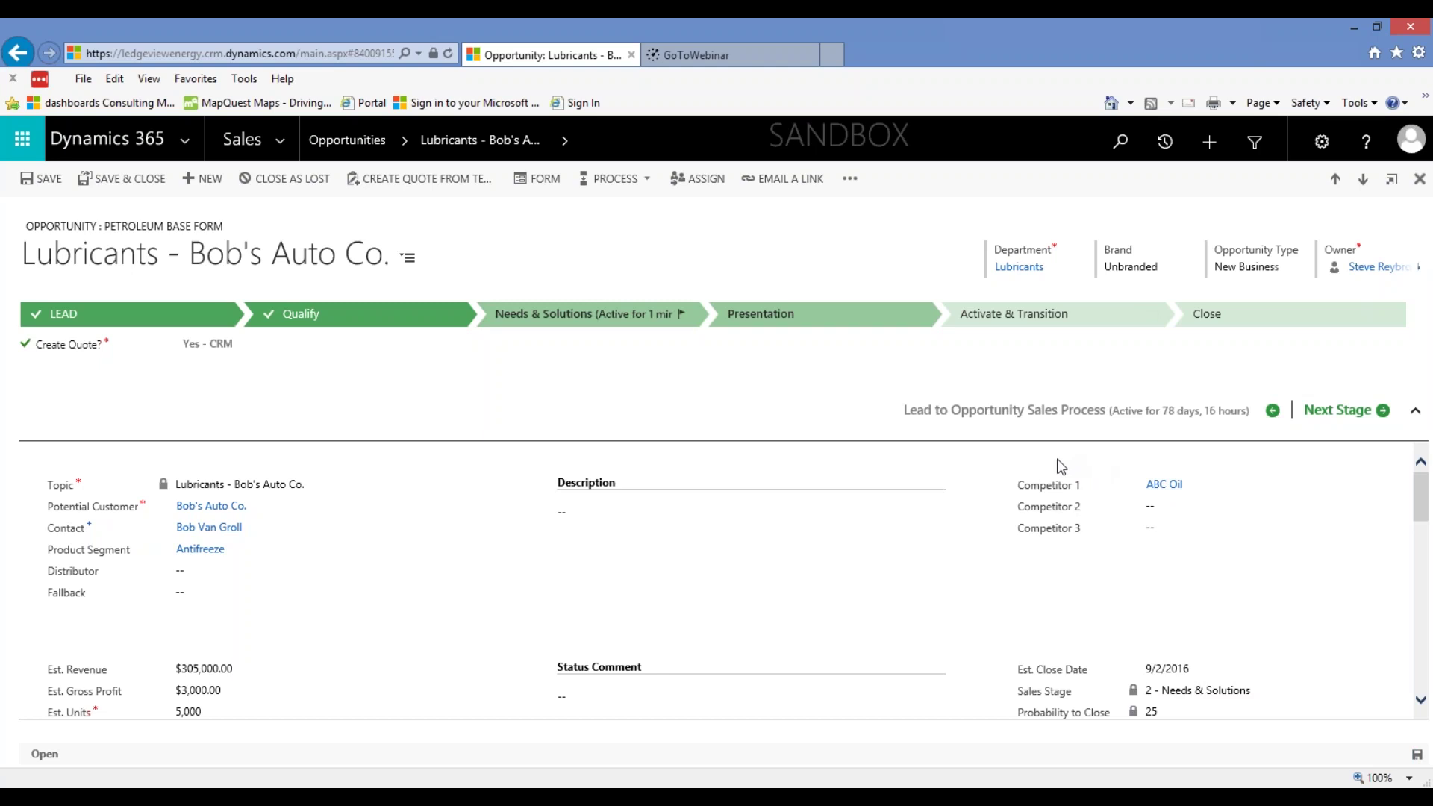
click(1383, 413)
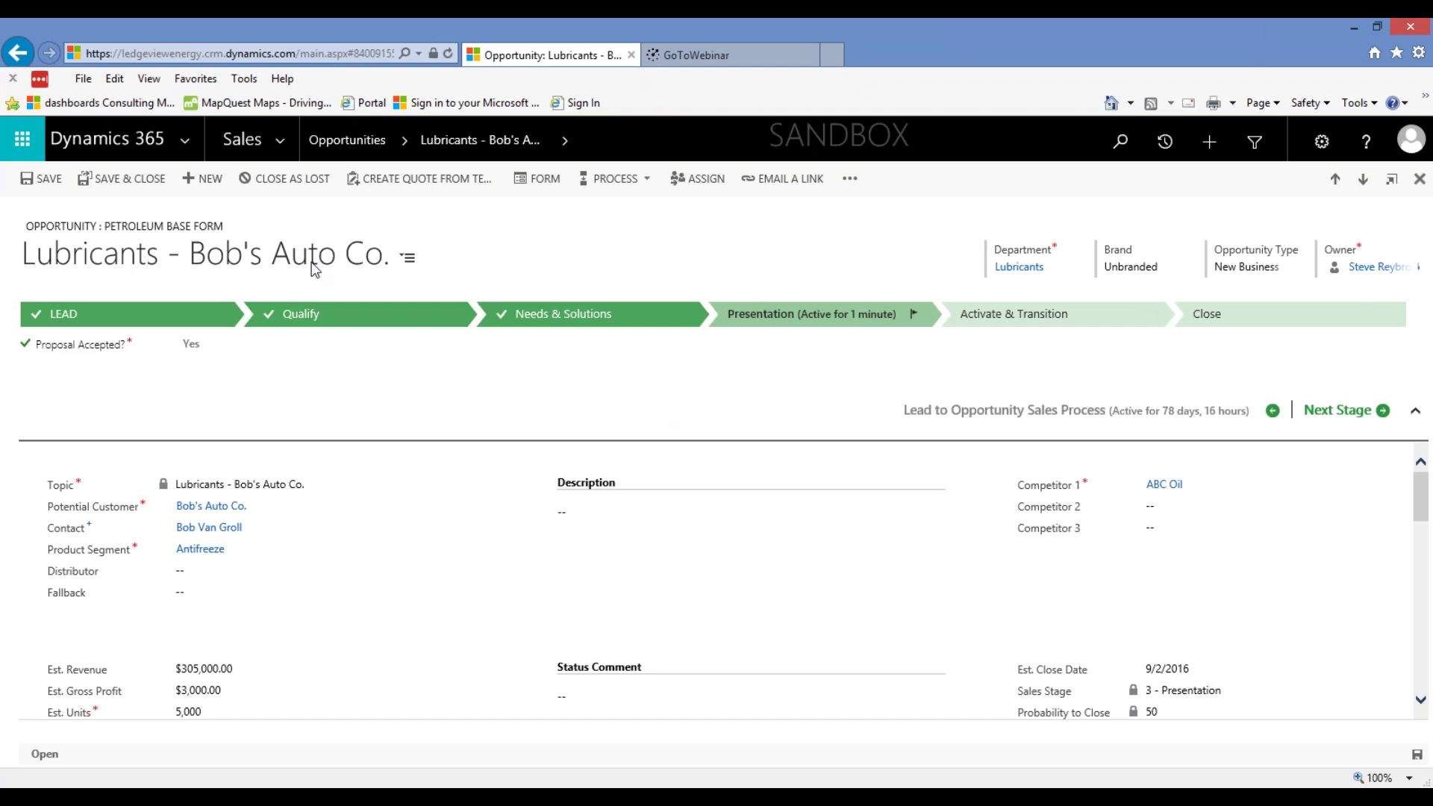
Bring up the form for closing the opportunity as lost and cancel it
click(291, 181)
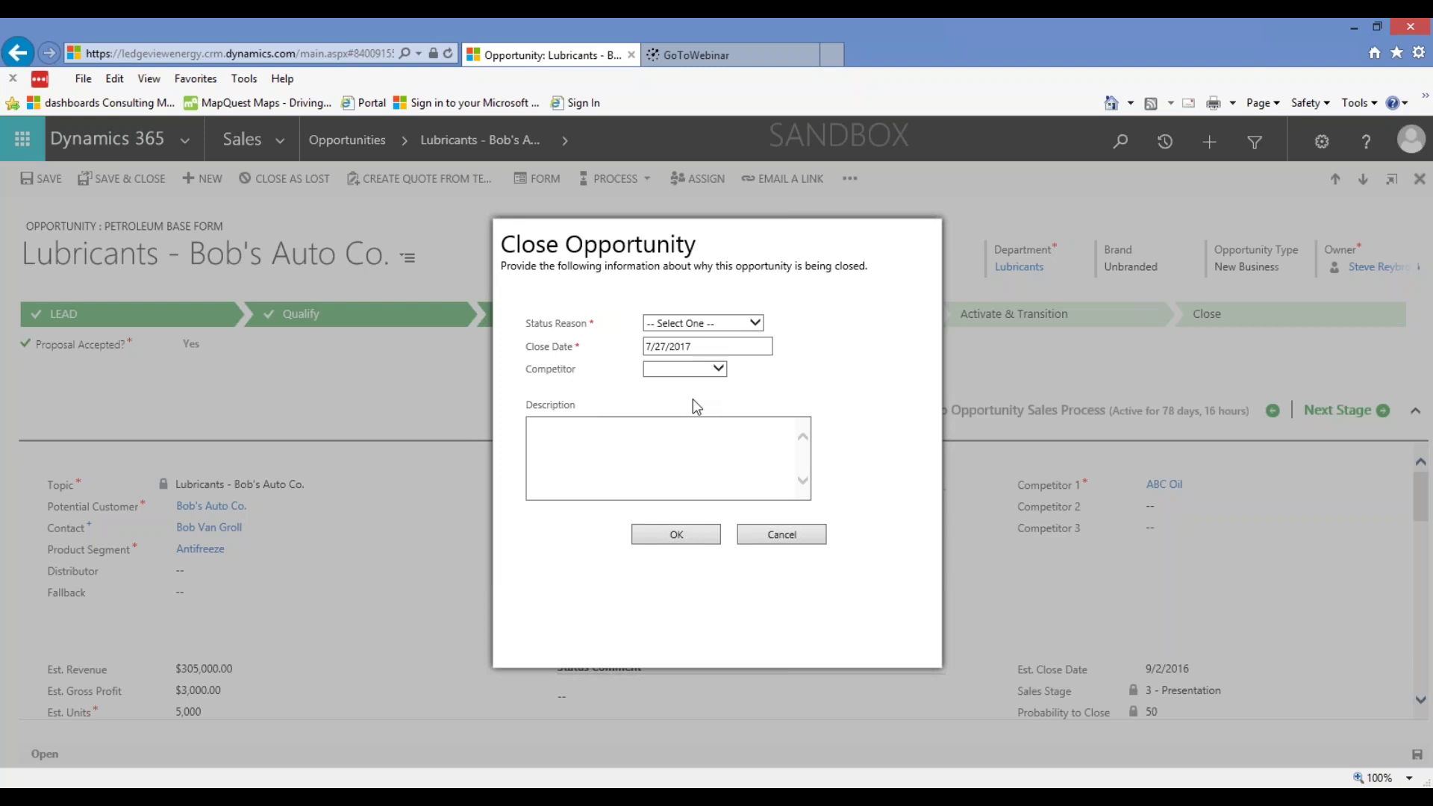
click(780, 535)
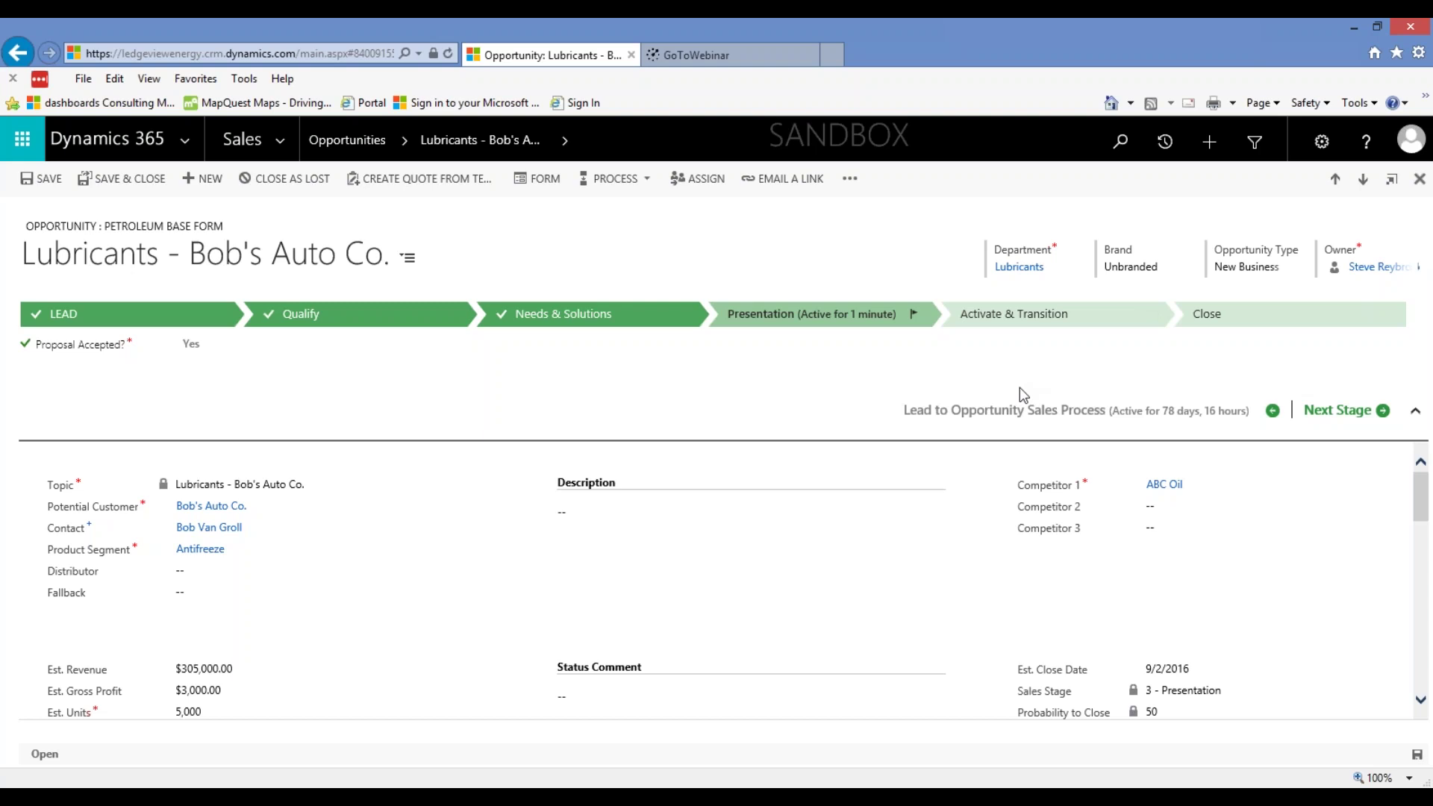
Switch the opportunities list to the Closed Opportunities view and examine its status reason, close description and competitor columns
click(347, 143)
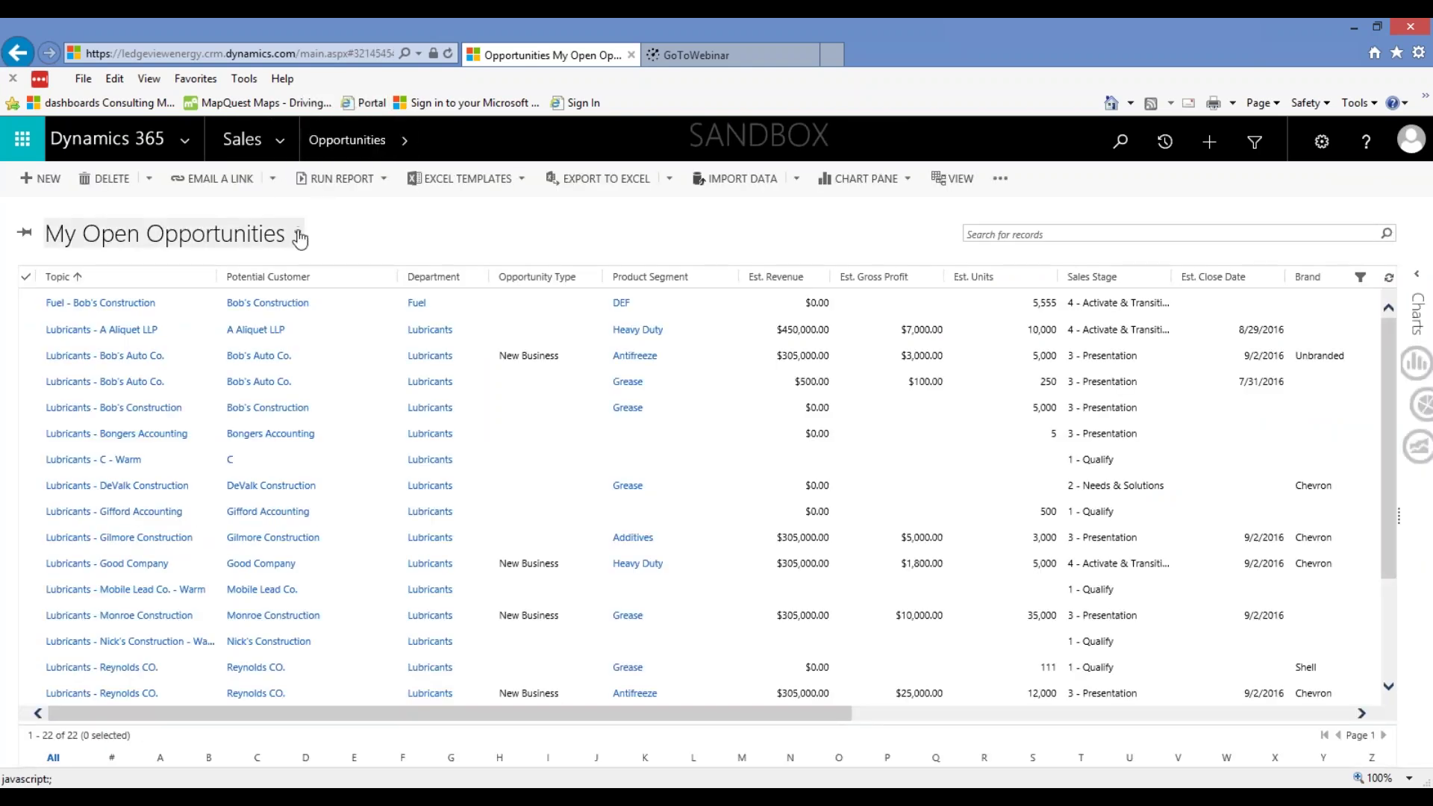
click(299, 235)
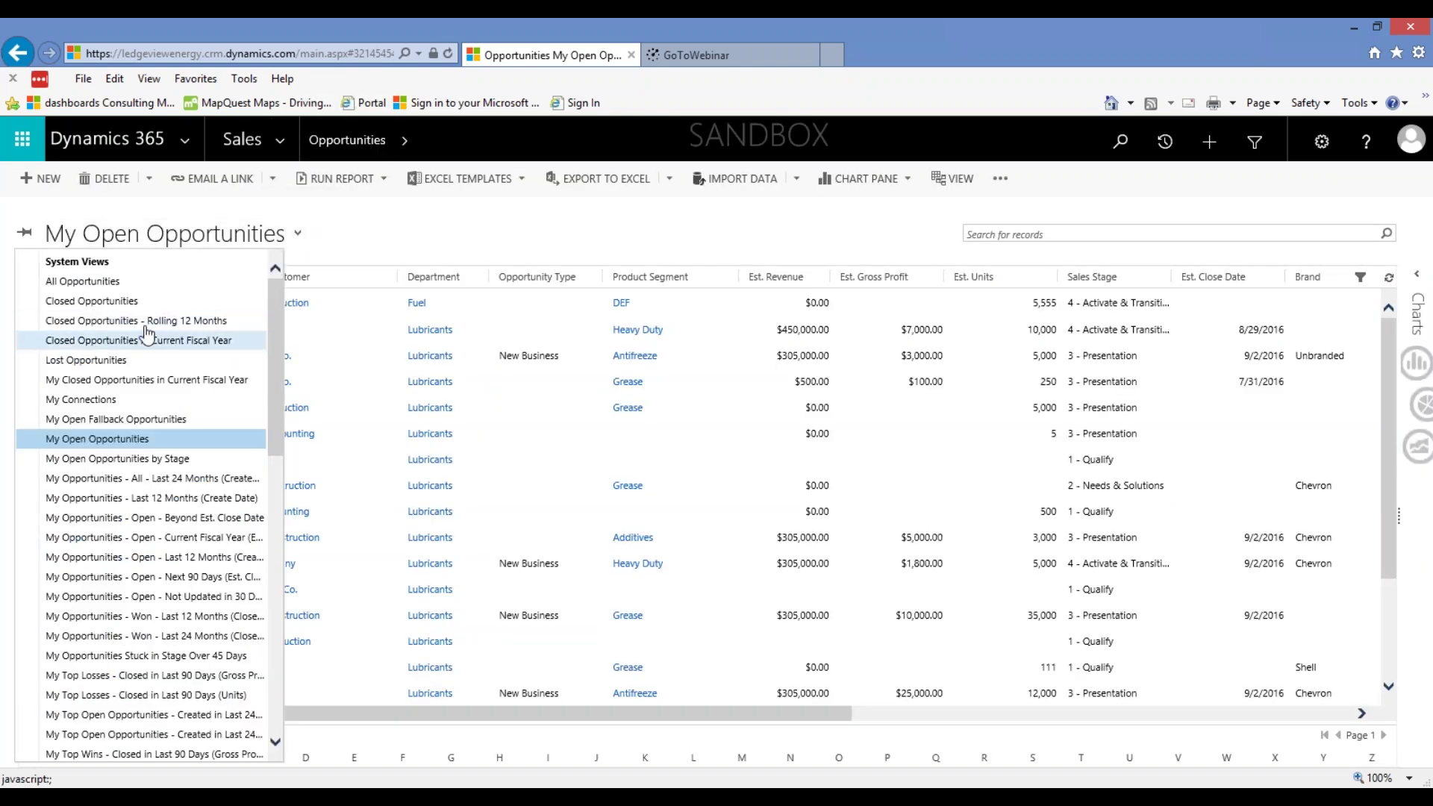
click(102, 301)
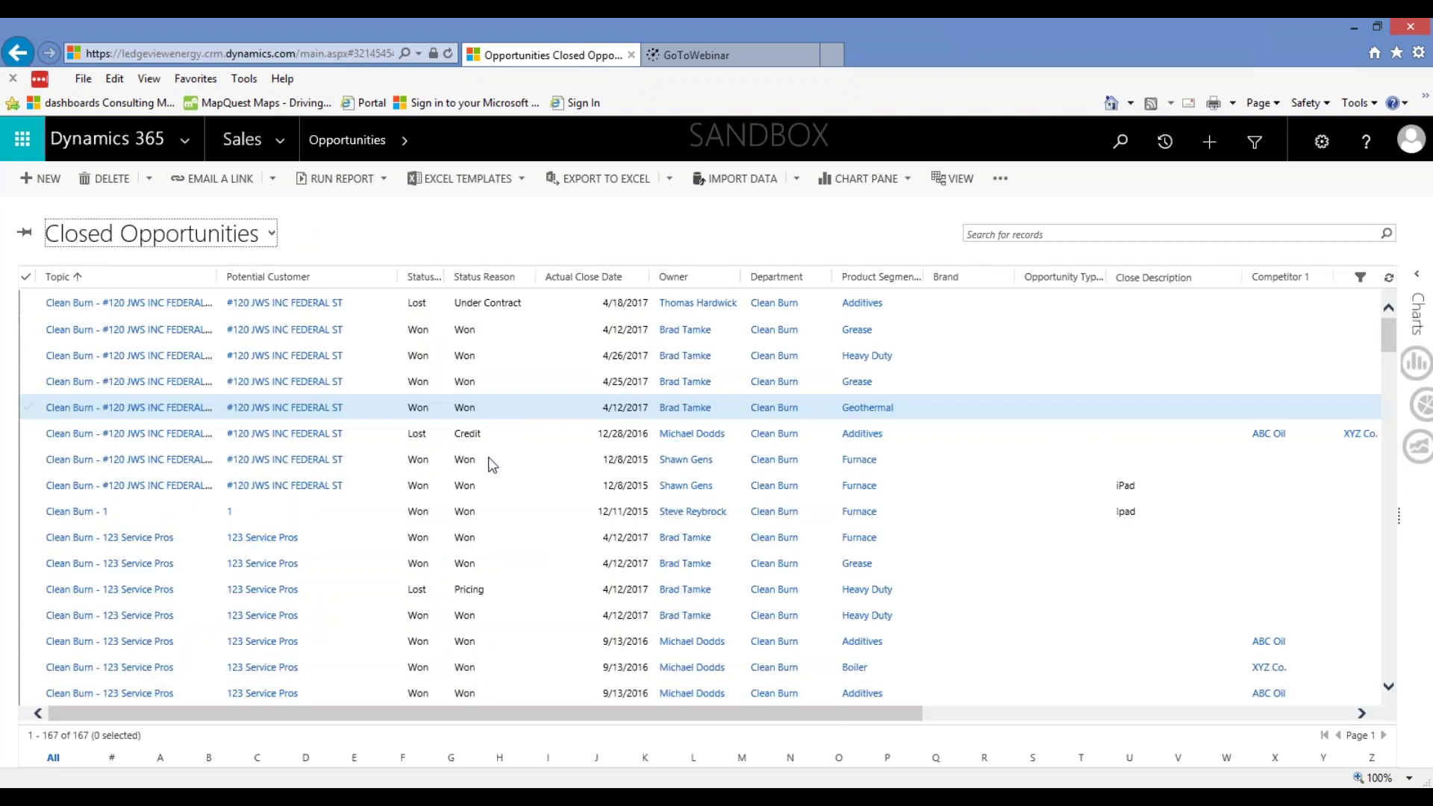
drag(407, 718, 750, 721)
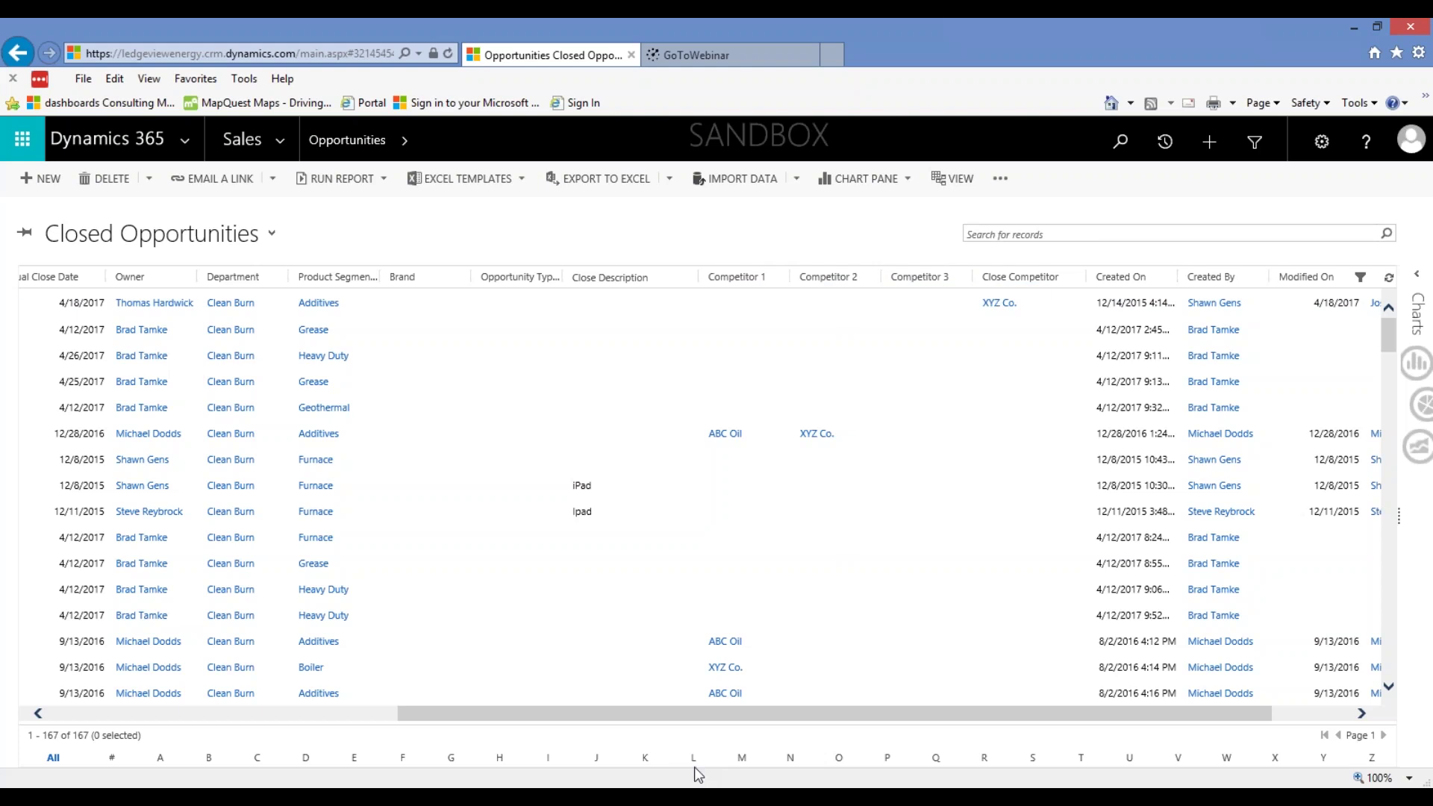
drag(702, 715, 363, 713)
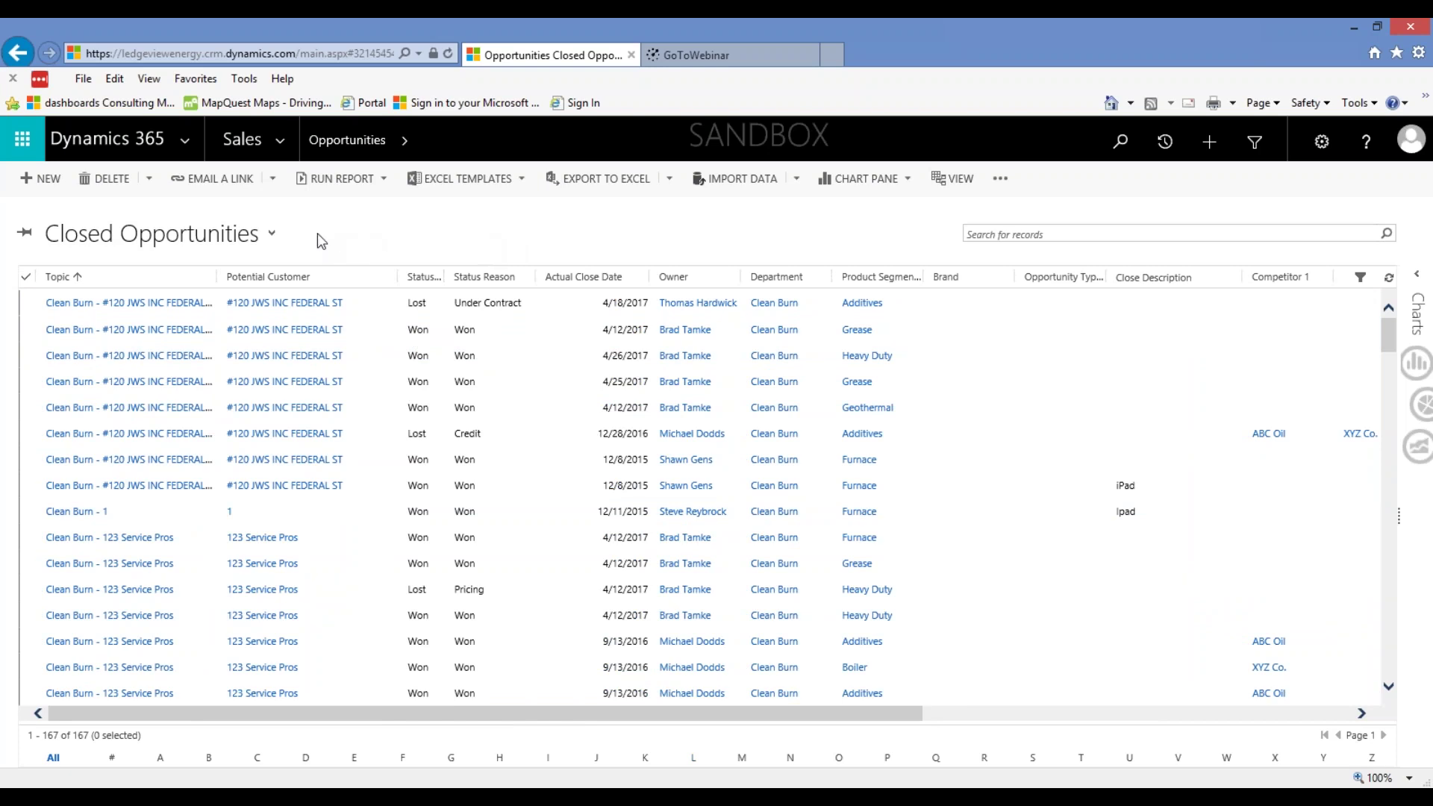
Open the Bob's Construction quote from the Sales quotes list and review its quote products
click(279, 142)
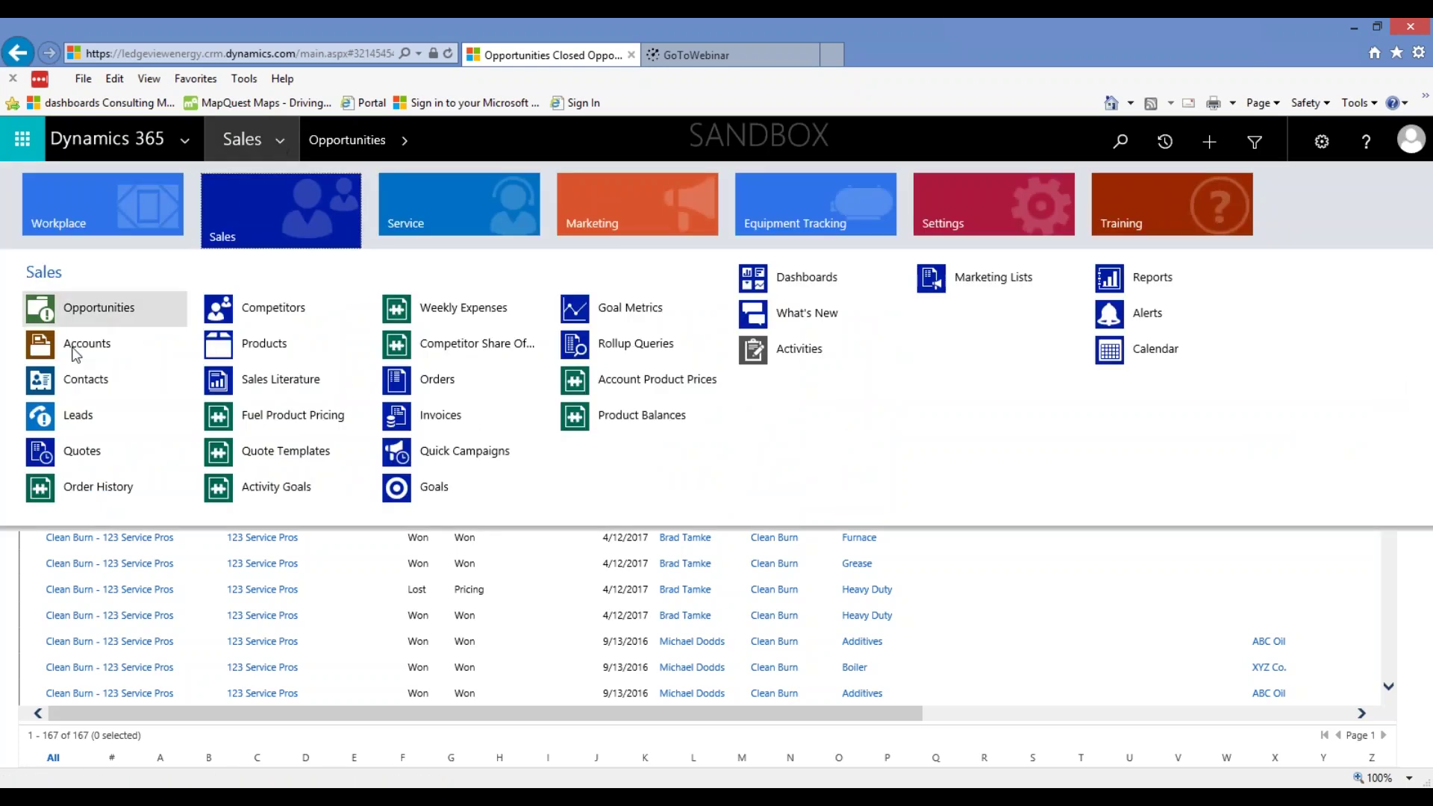
click(82, 453)
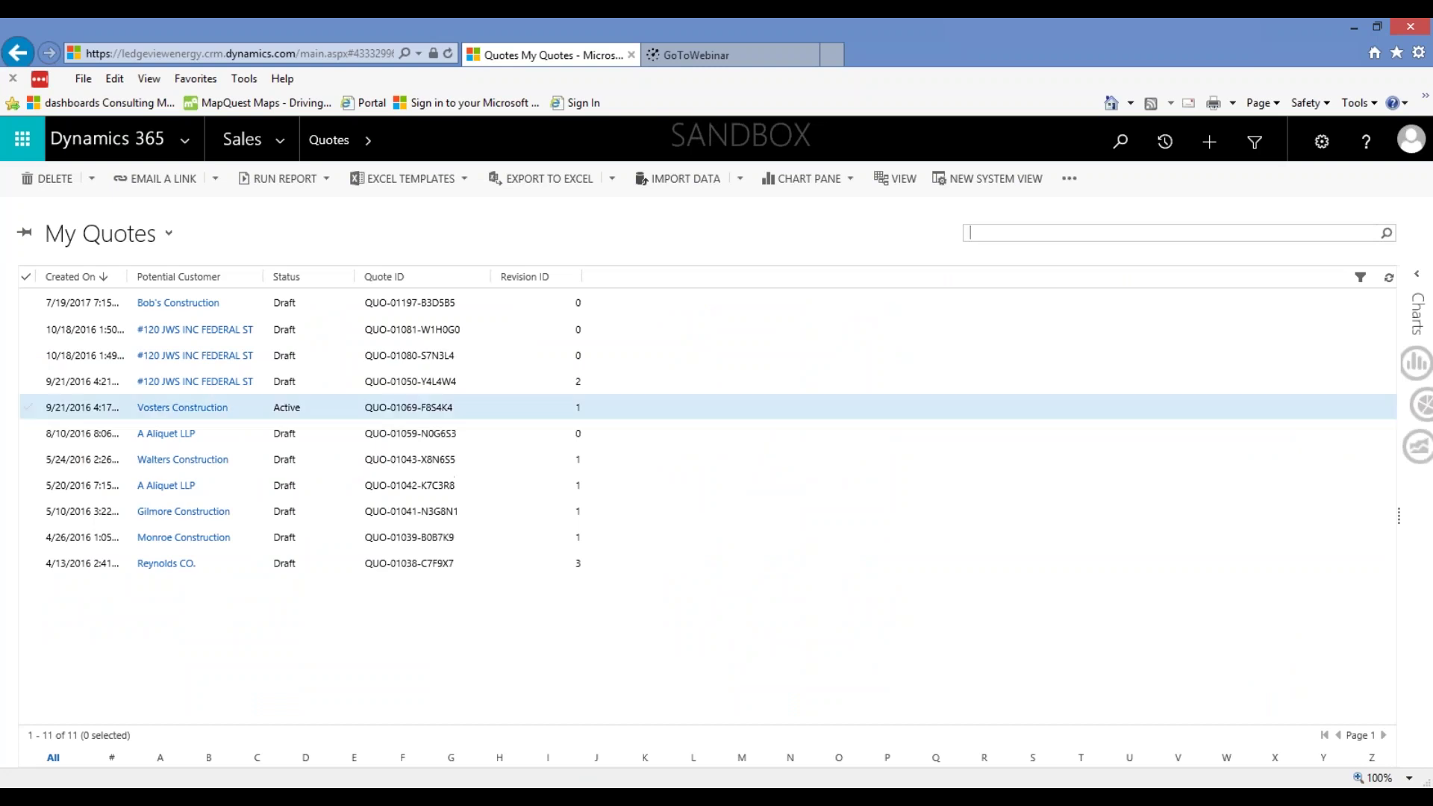
double_click(248, 309)
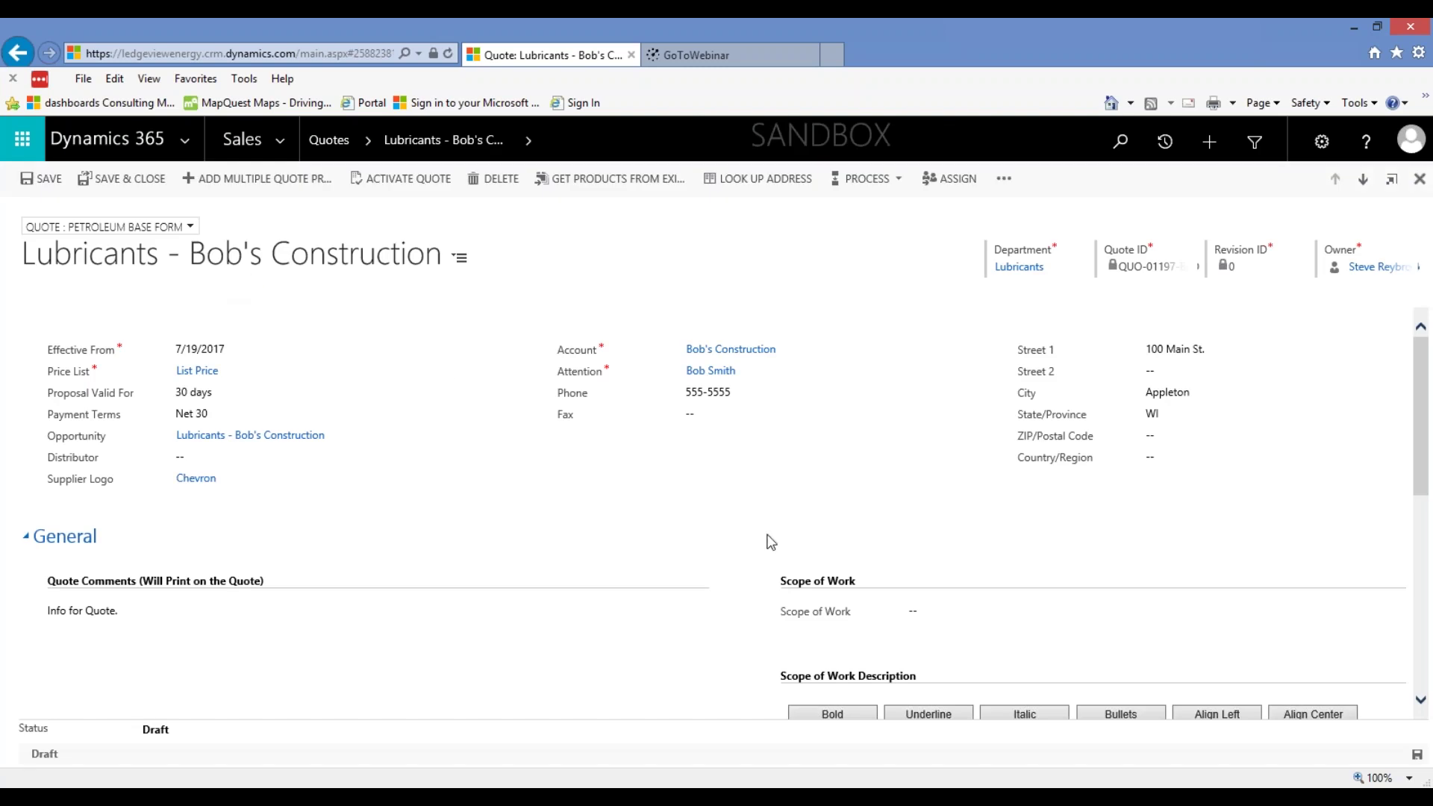
scroll(769, 544, down, 3)
scroll(769, 541, down, 1)
scroll(295, 506, down, 1)
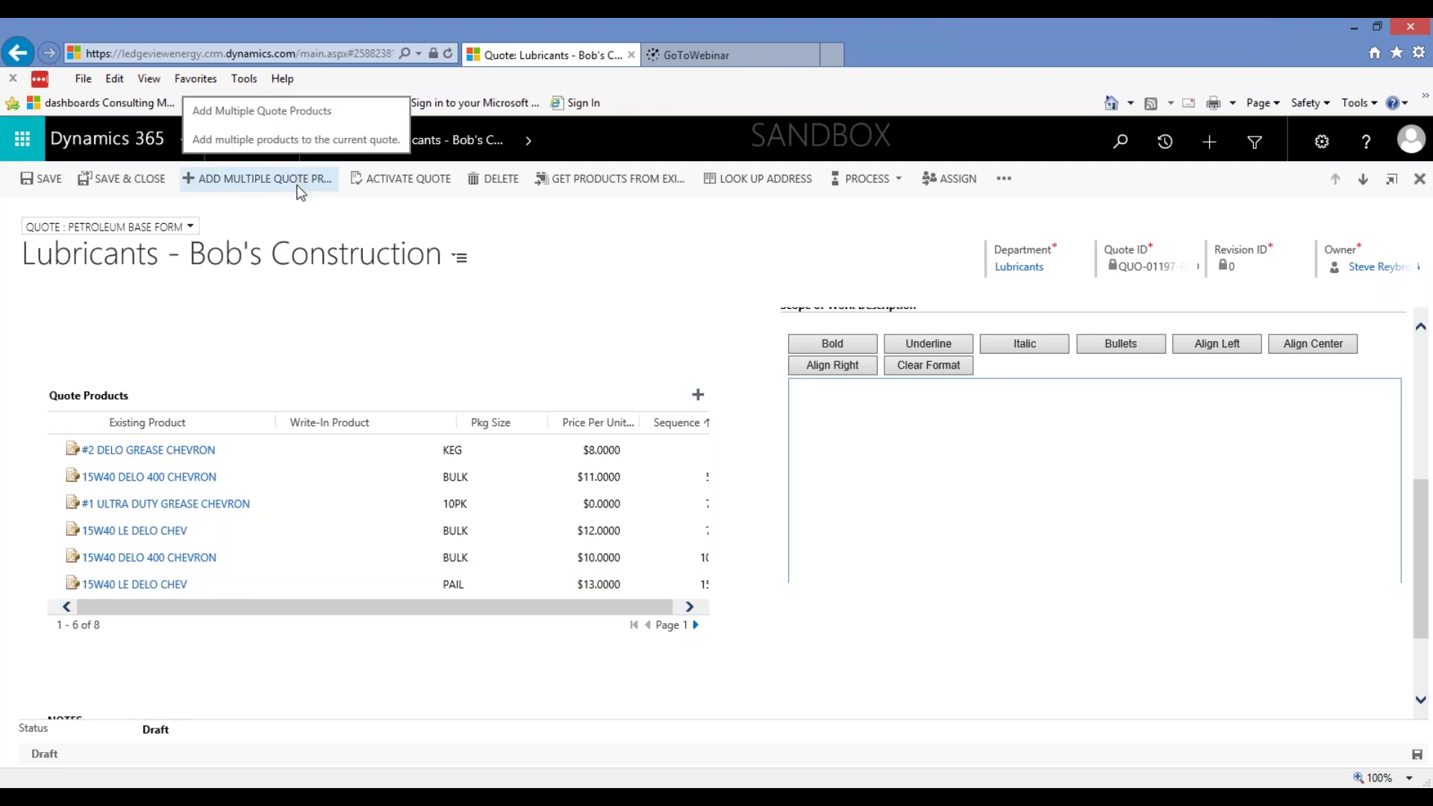
drag(491, 607, 597, 616)
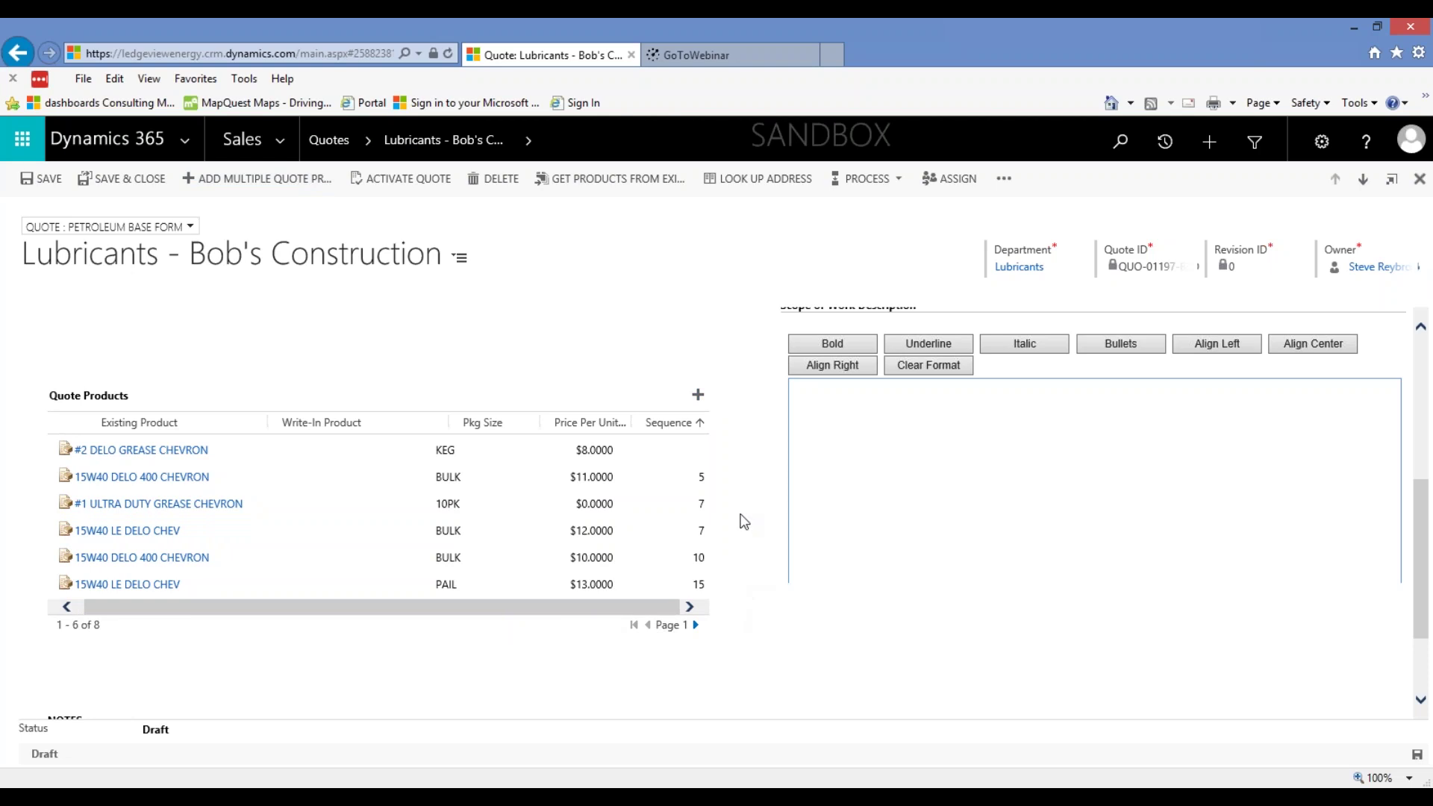
Start a new quote product, go to its Sequence field, and close the form without saving
mouse_move(694, 461)
click(699, 399)
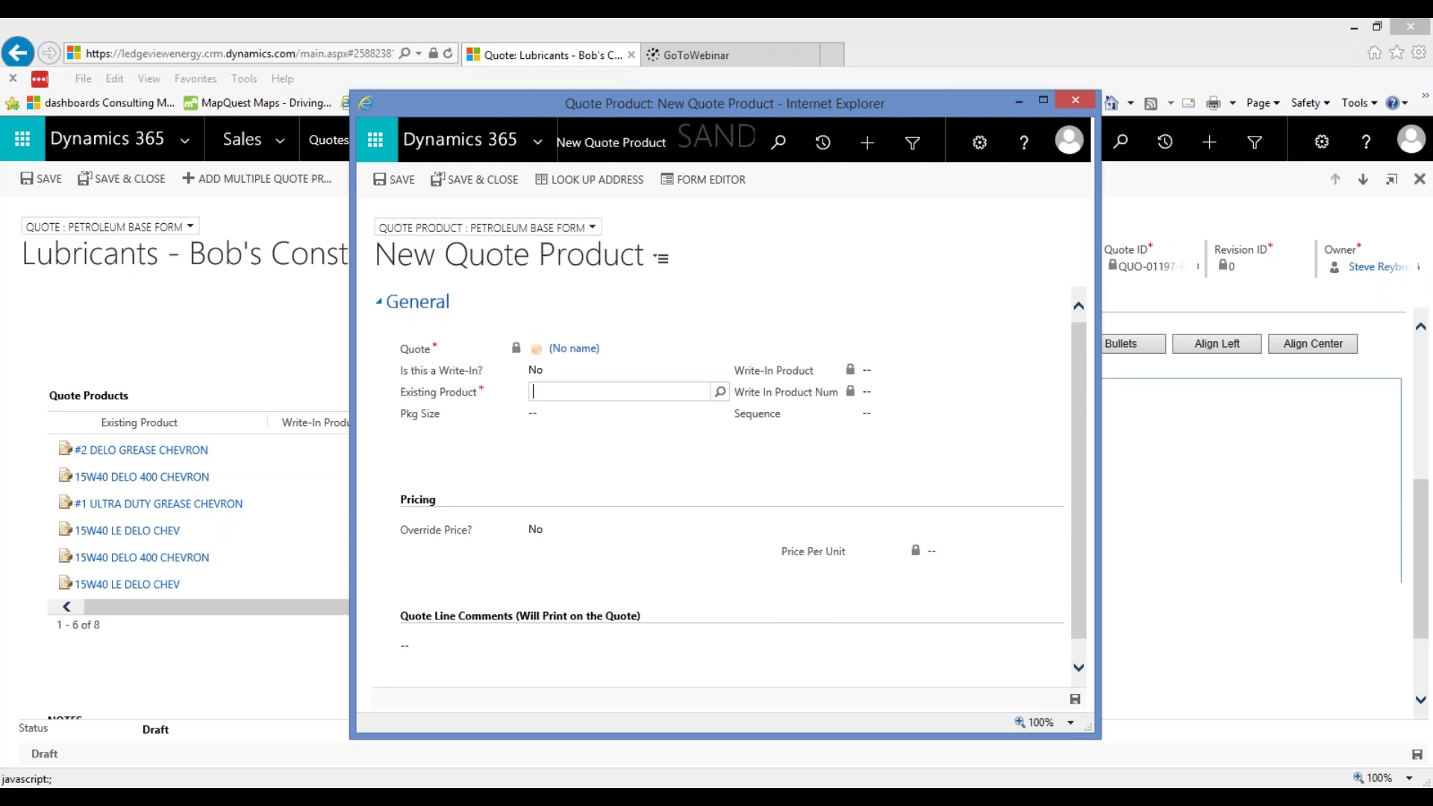
click(875, 418)
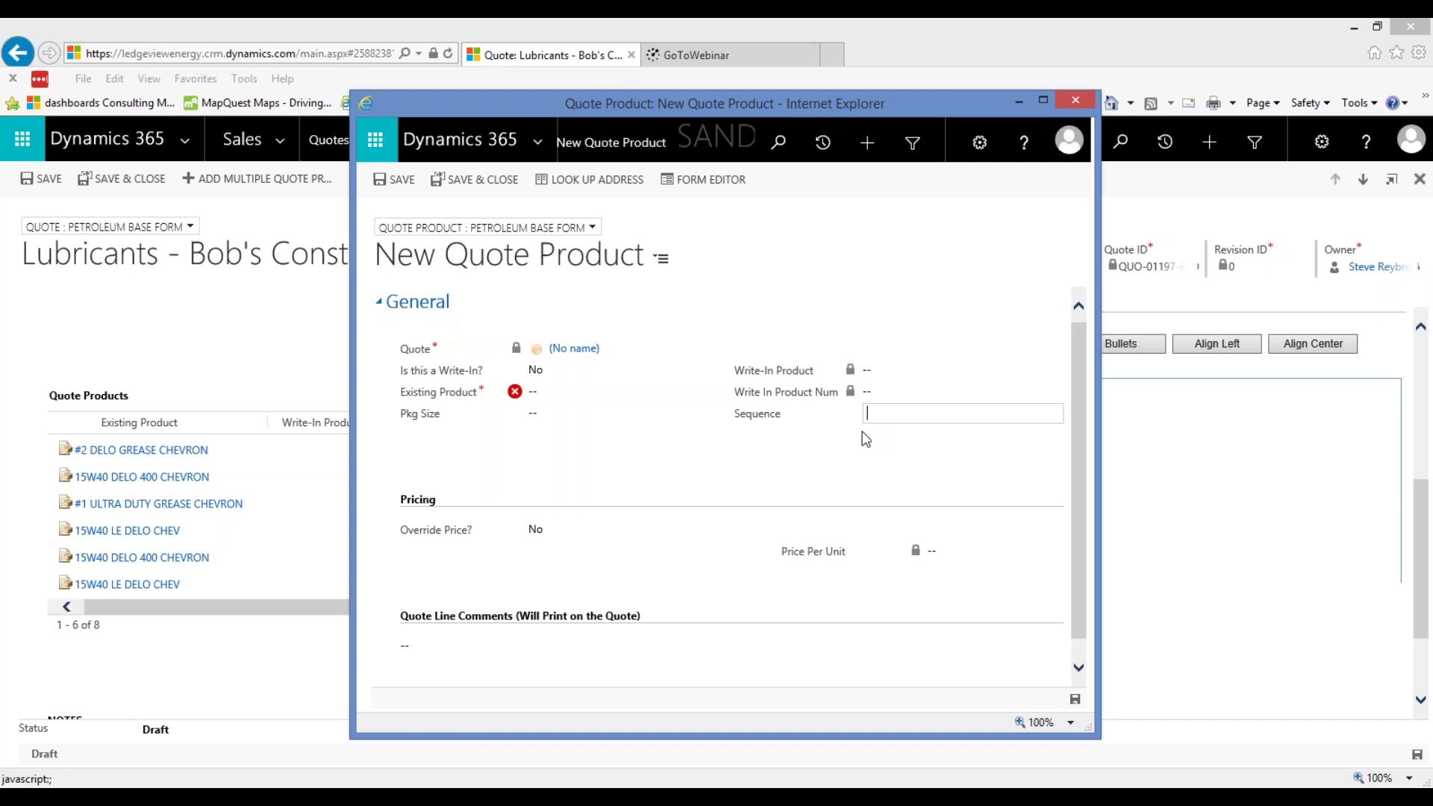
click(1076, 98)
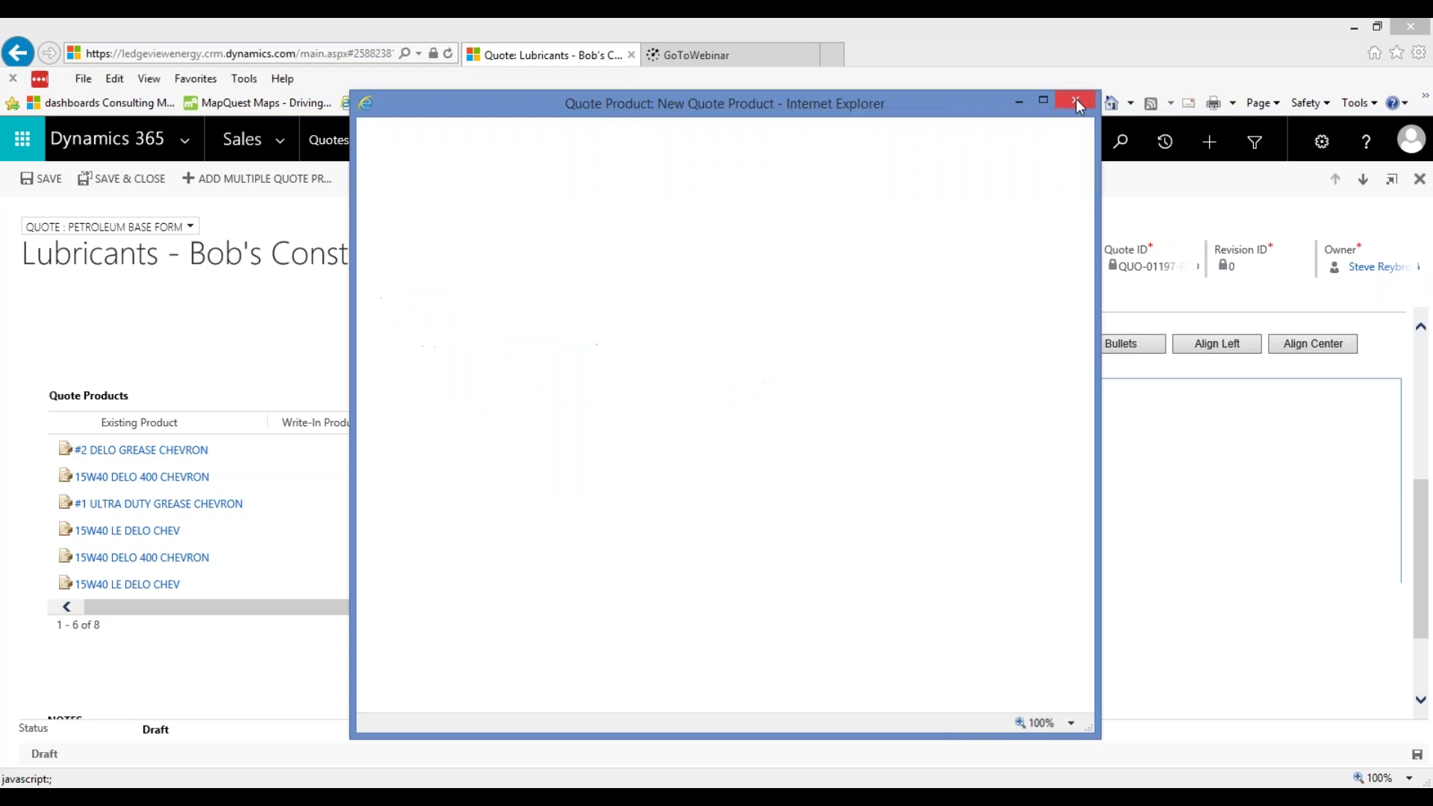
Search for "*delo*" to add multiple quote products, stage 50/50 DELO ELC, 80W90 DELO ESI and DELO SYNGEARLUBE 75W90, and cancel the addition
click(288, 179)
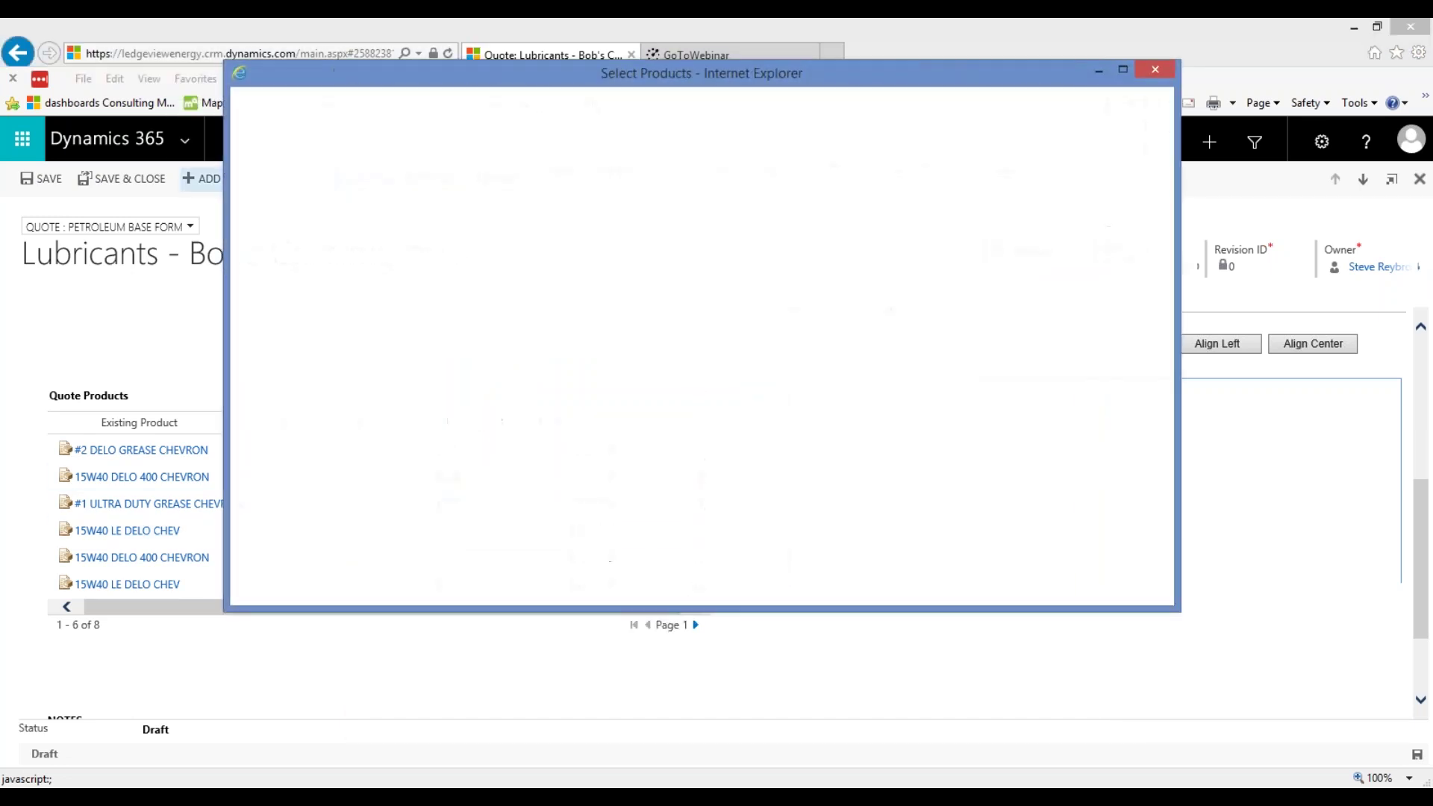
click(300, 168)
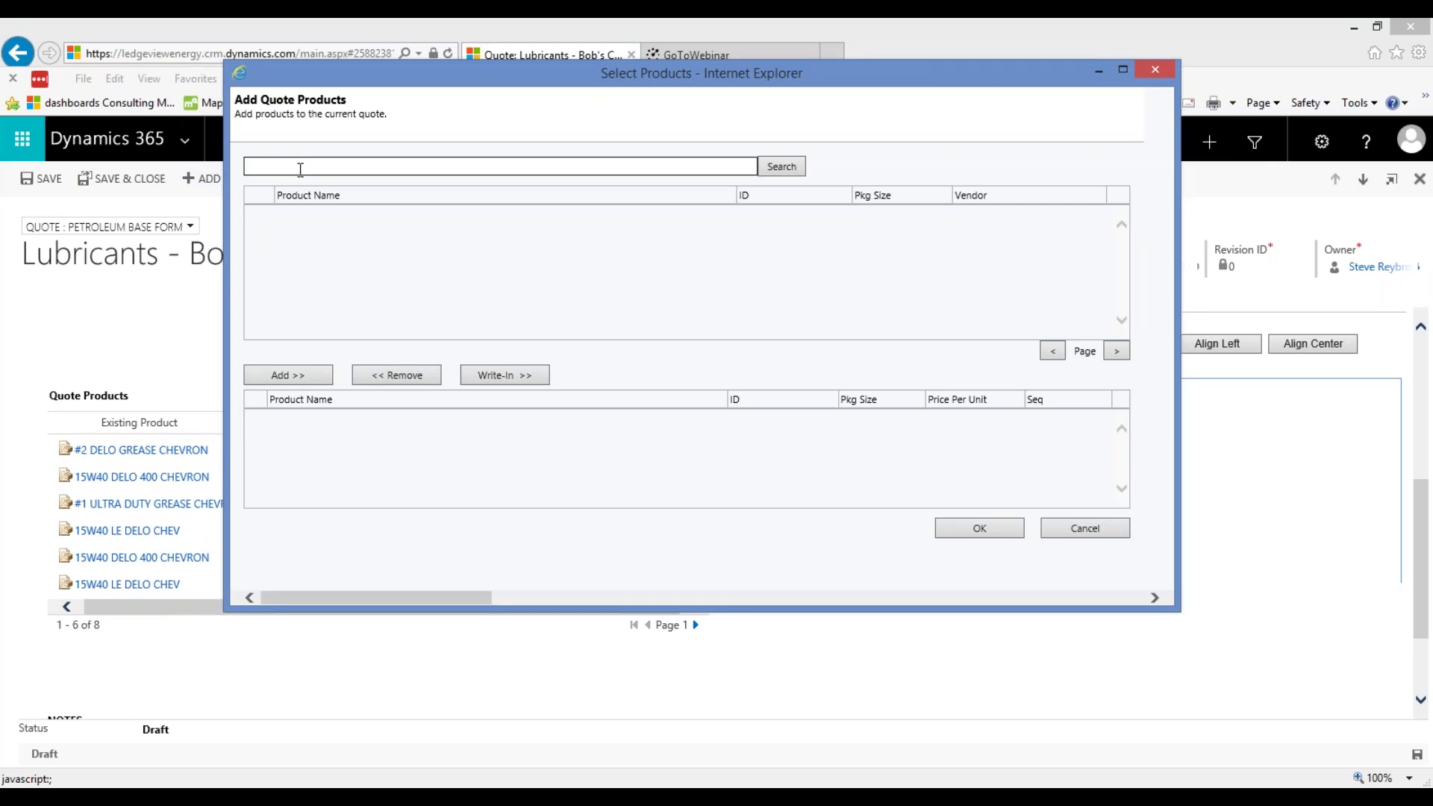
text(*delo*)
click(776, 169)
click(256, 279)
scroll(258, 282, down, 1)
click(257, 282)
click(282, 375)
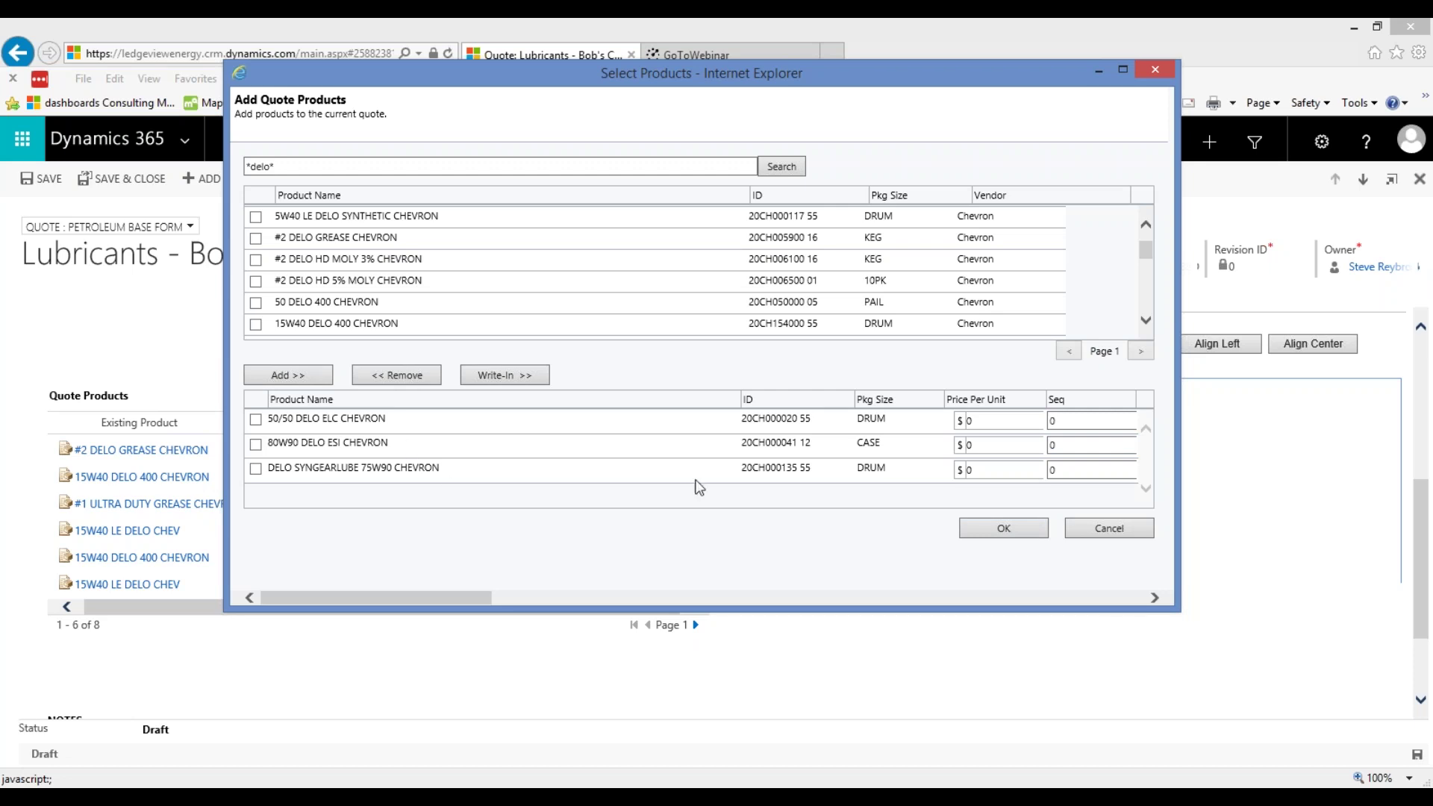
click(1113, 533)
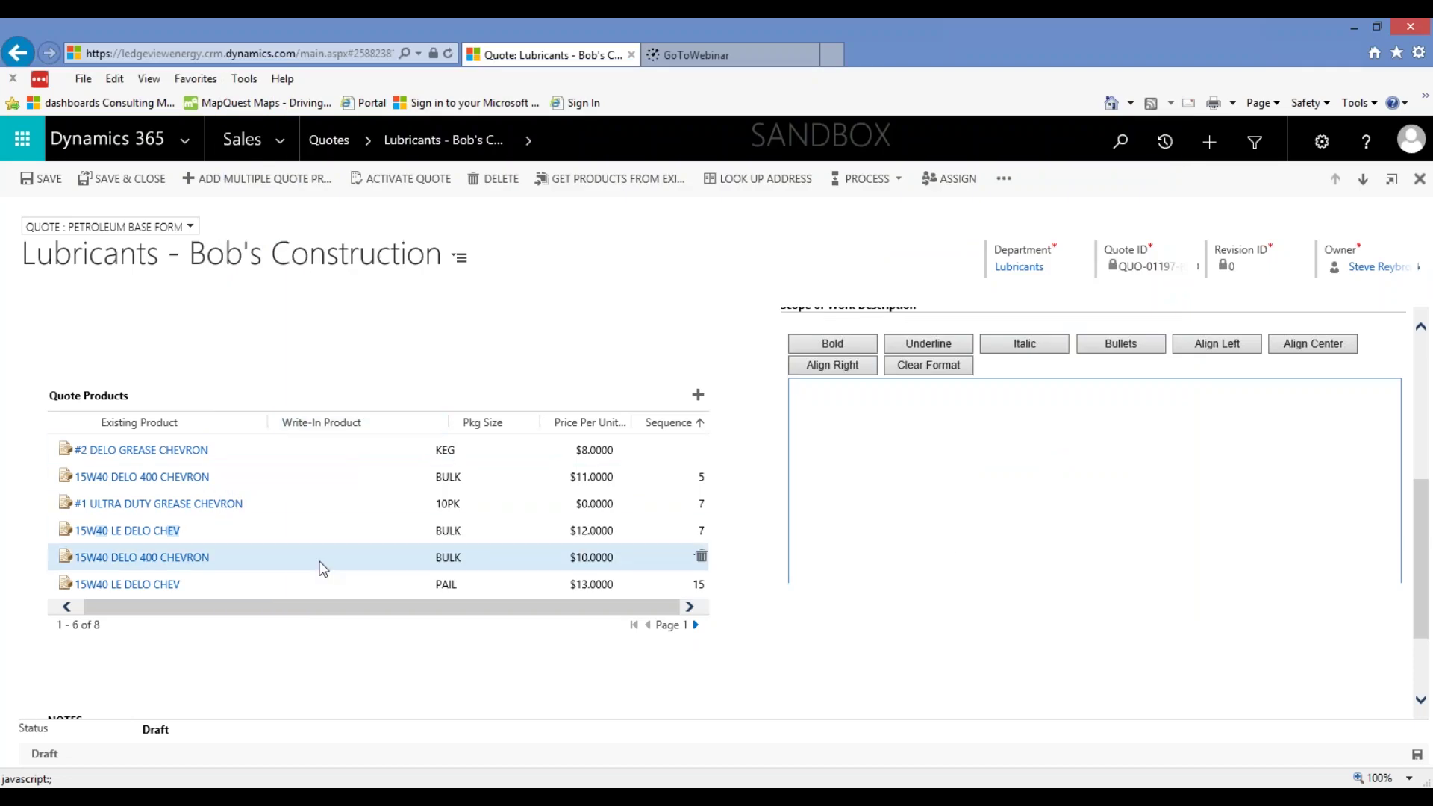
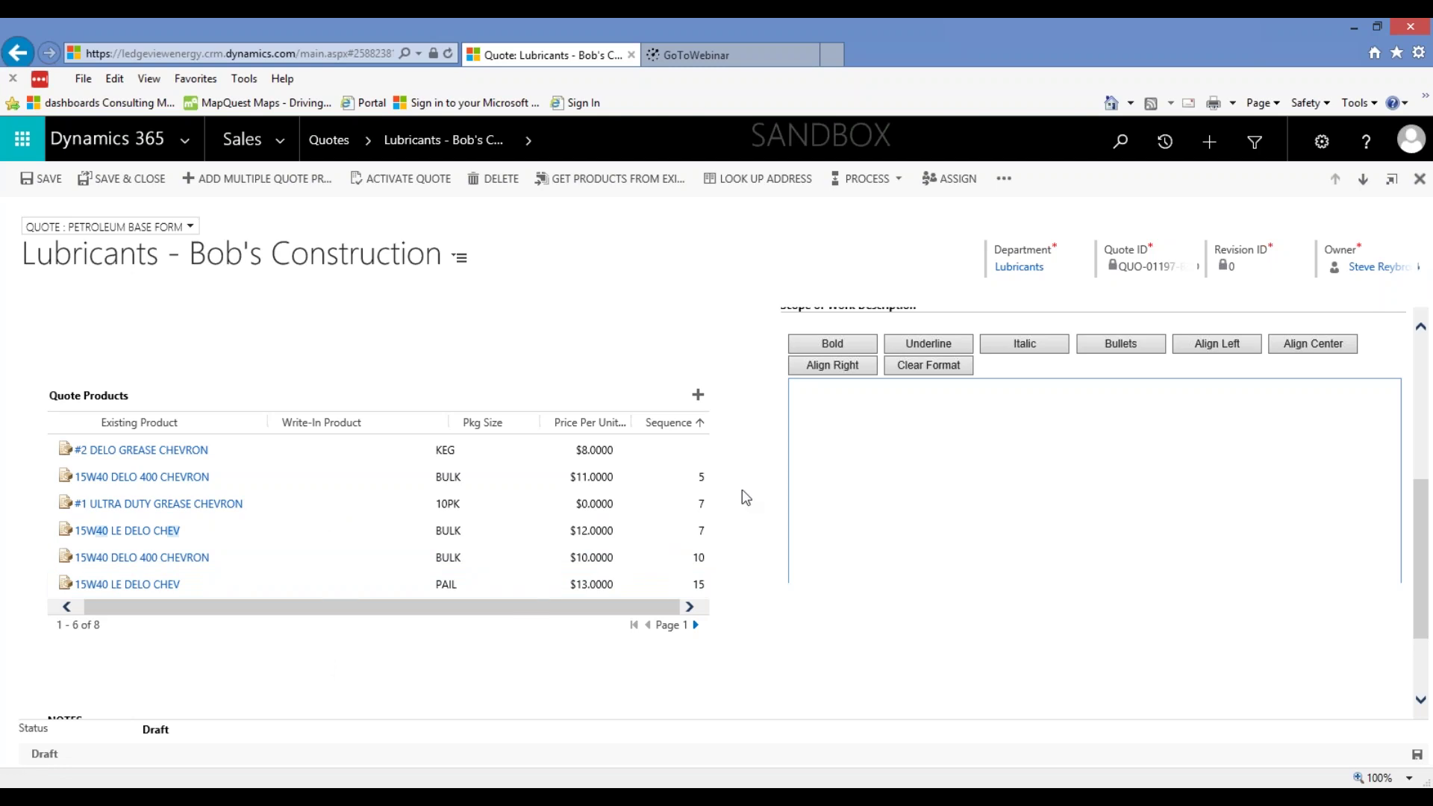
Set the quote's Scope of Work to the Greeting template and place the cursor in its description text
scroll(743, 496, up, 2)
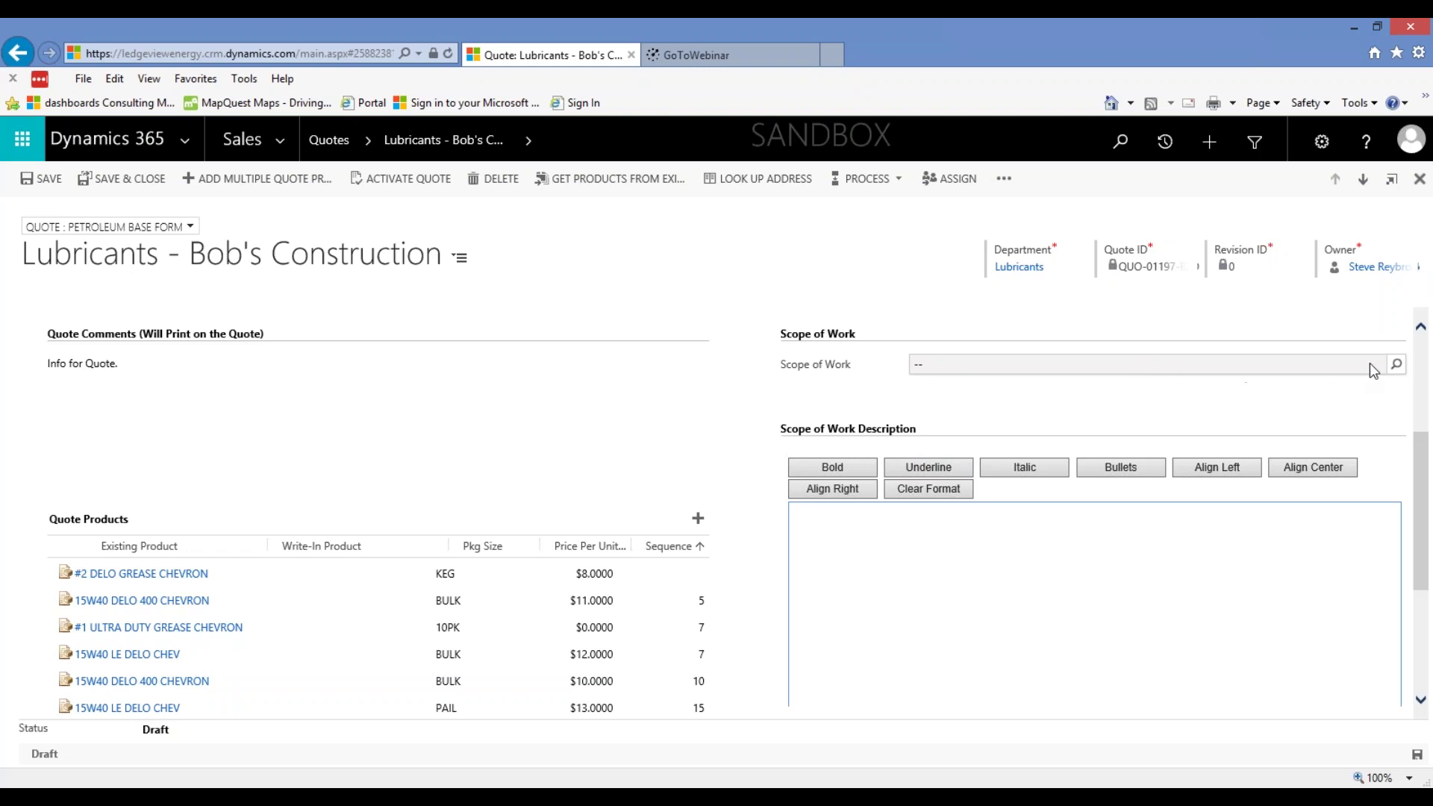
click(1172, 370)
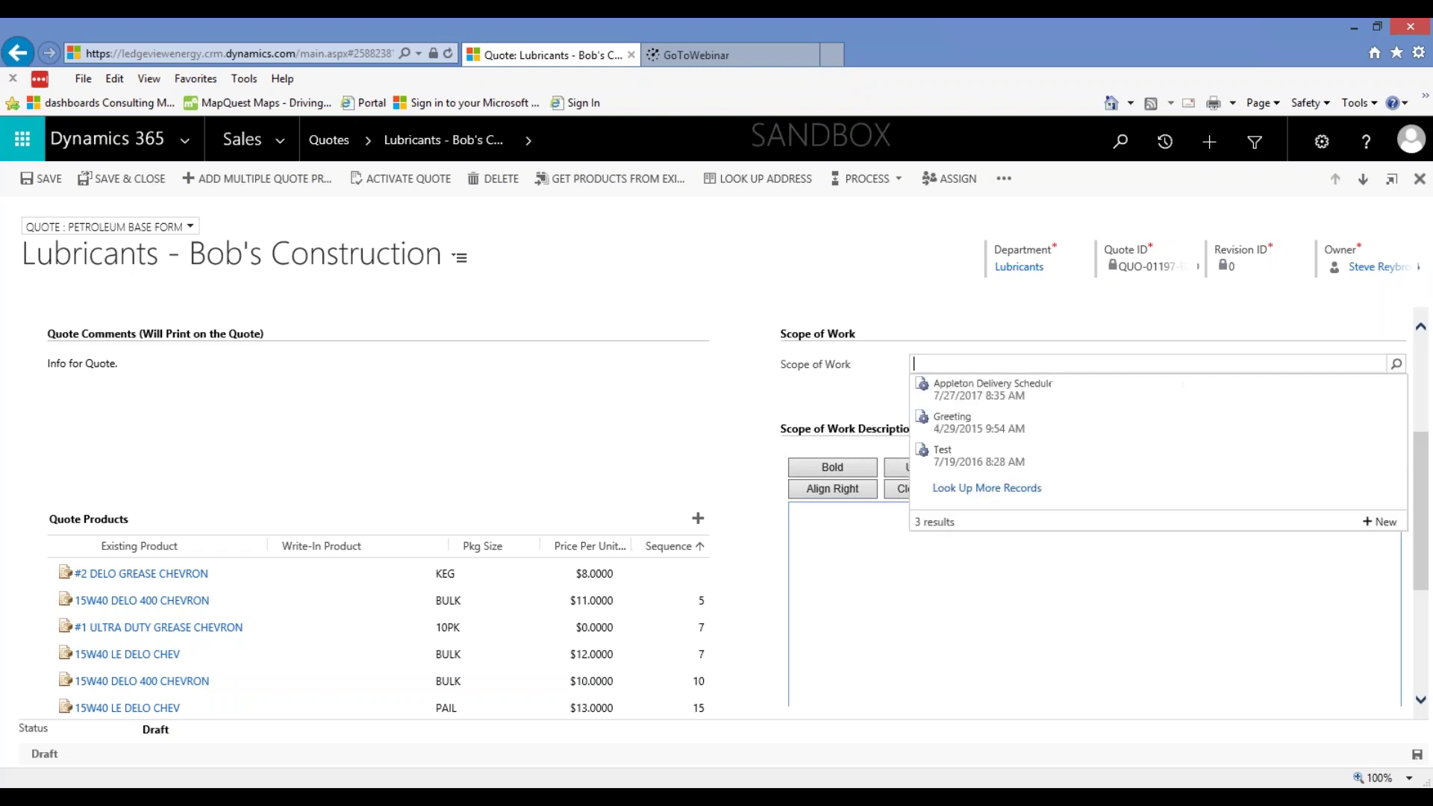
click(960, 427)
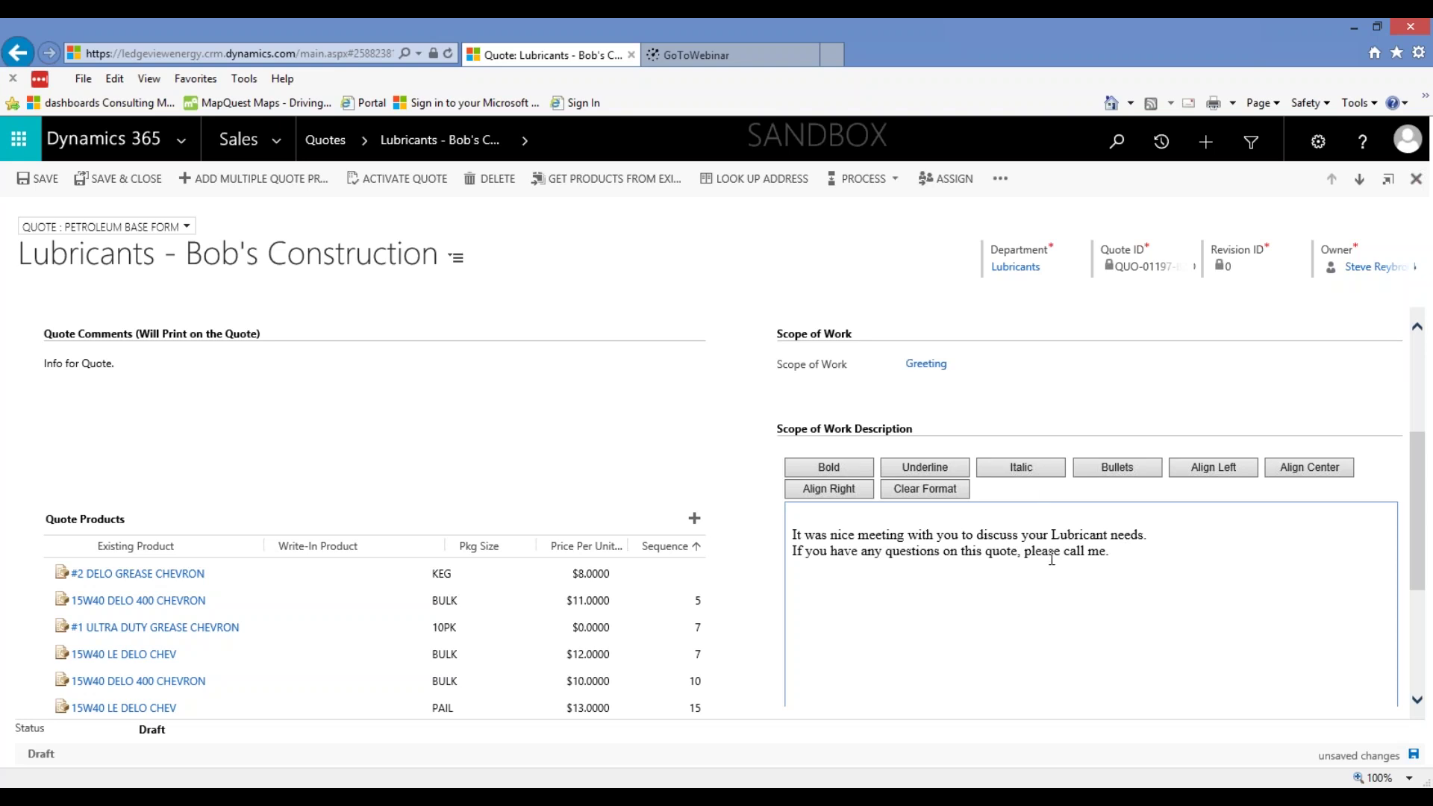
click(1112, 558)
Add the Appleton Delivery Schedule template to the quote's Scope of Work and place the cursor in its description text
click(1374, 370)
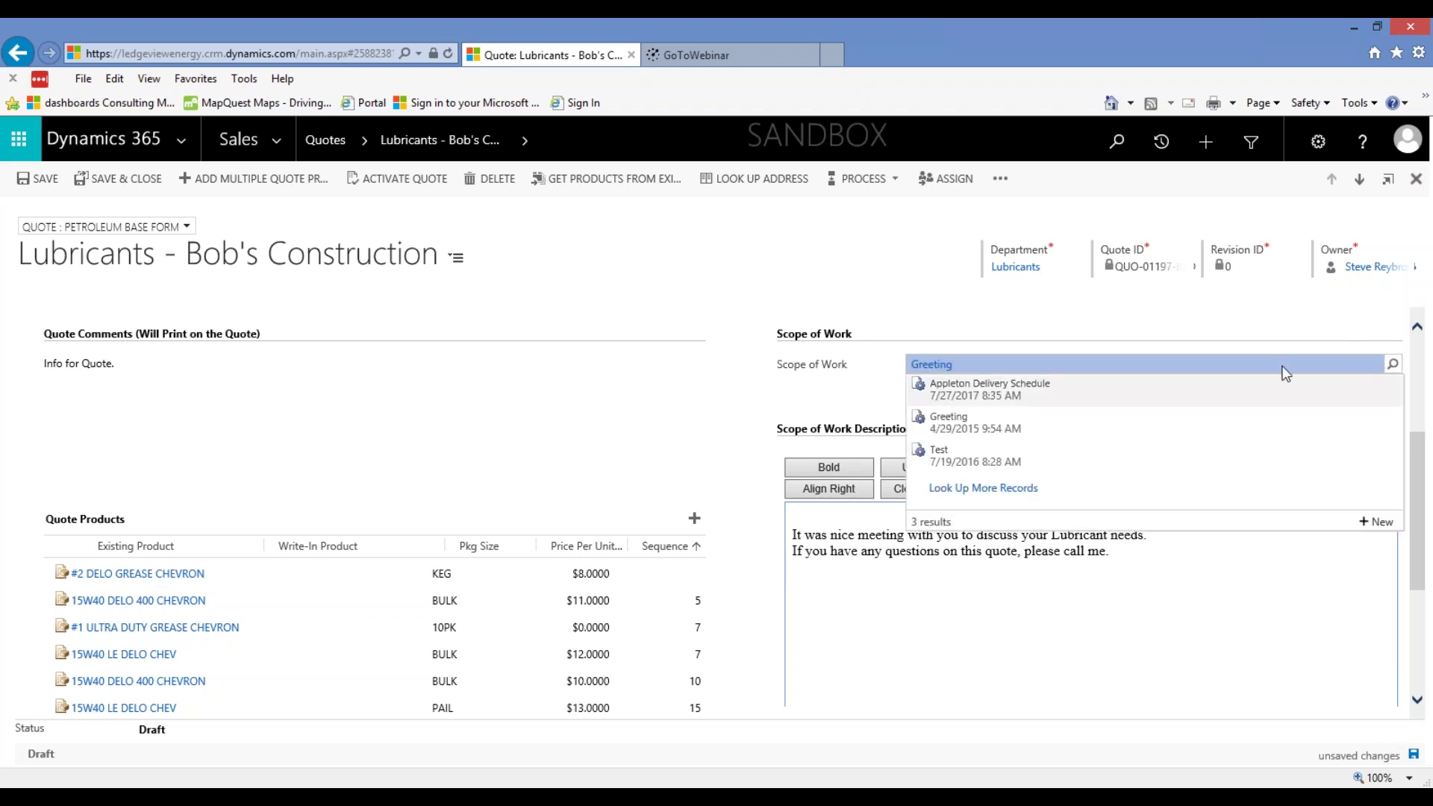
click(1061, 389)
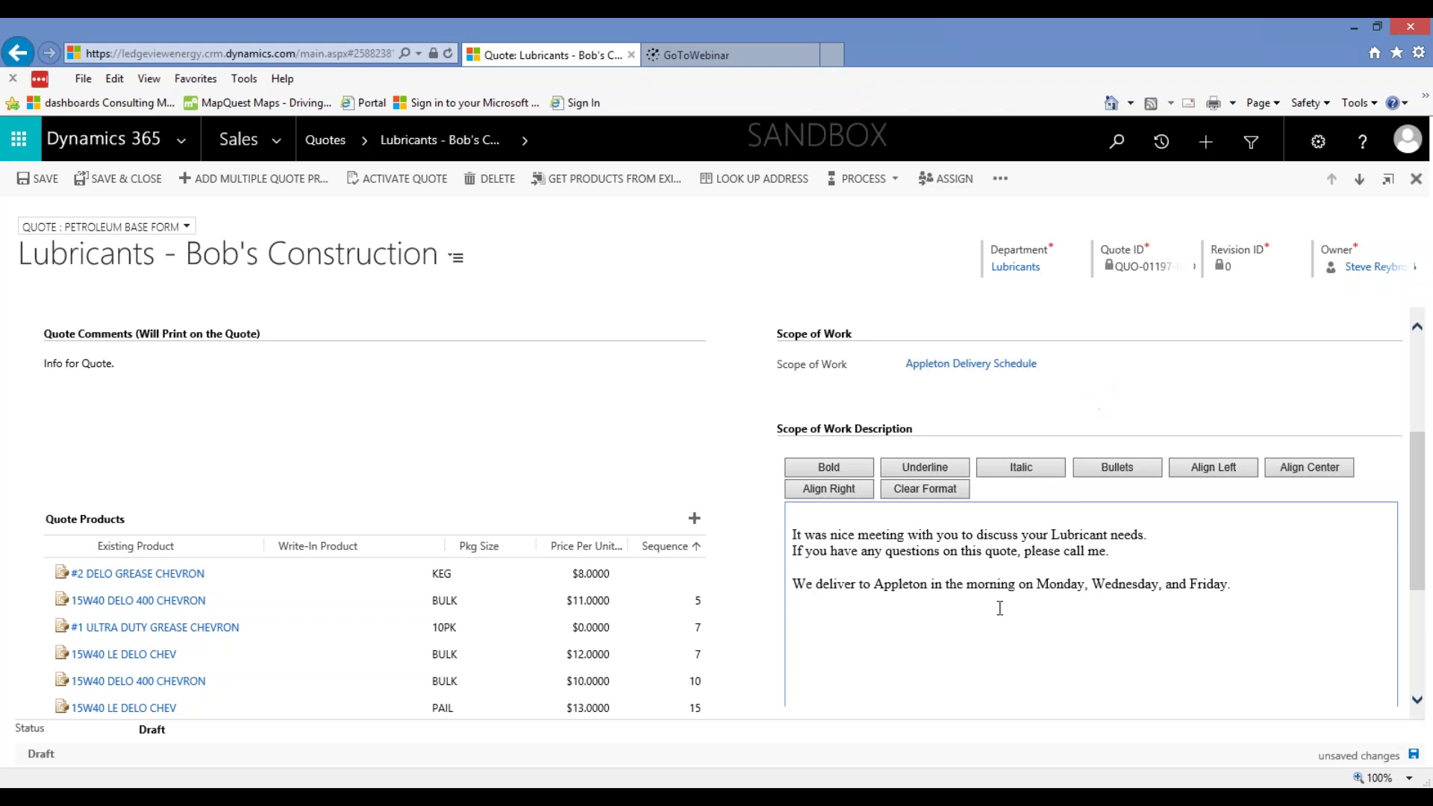
click(885, 617)
Look at the reports that can be run on the current quote, including Quote - Print, without running one
click(1002, 179)
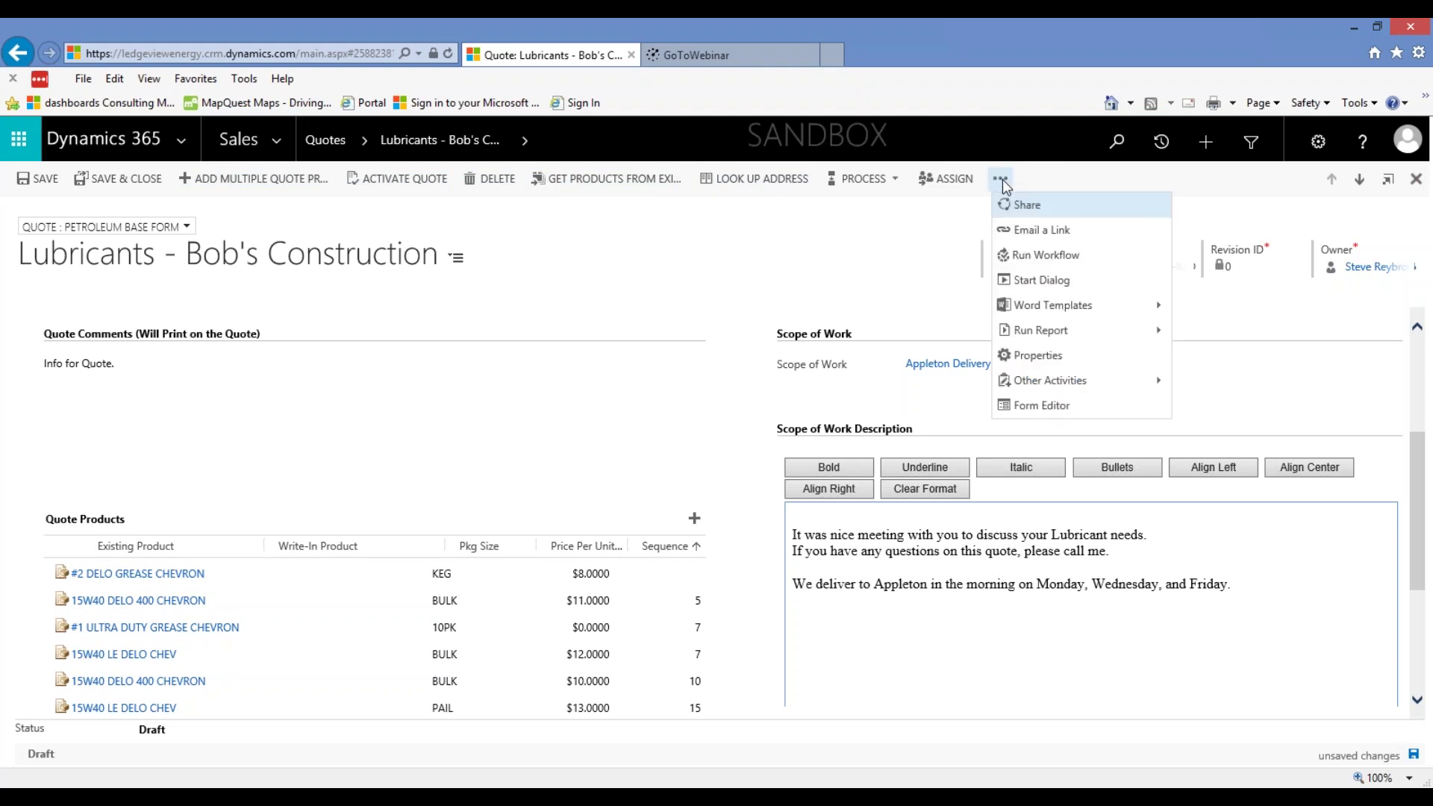
mouse_move(1045, 334)
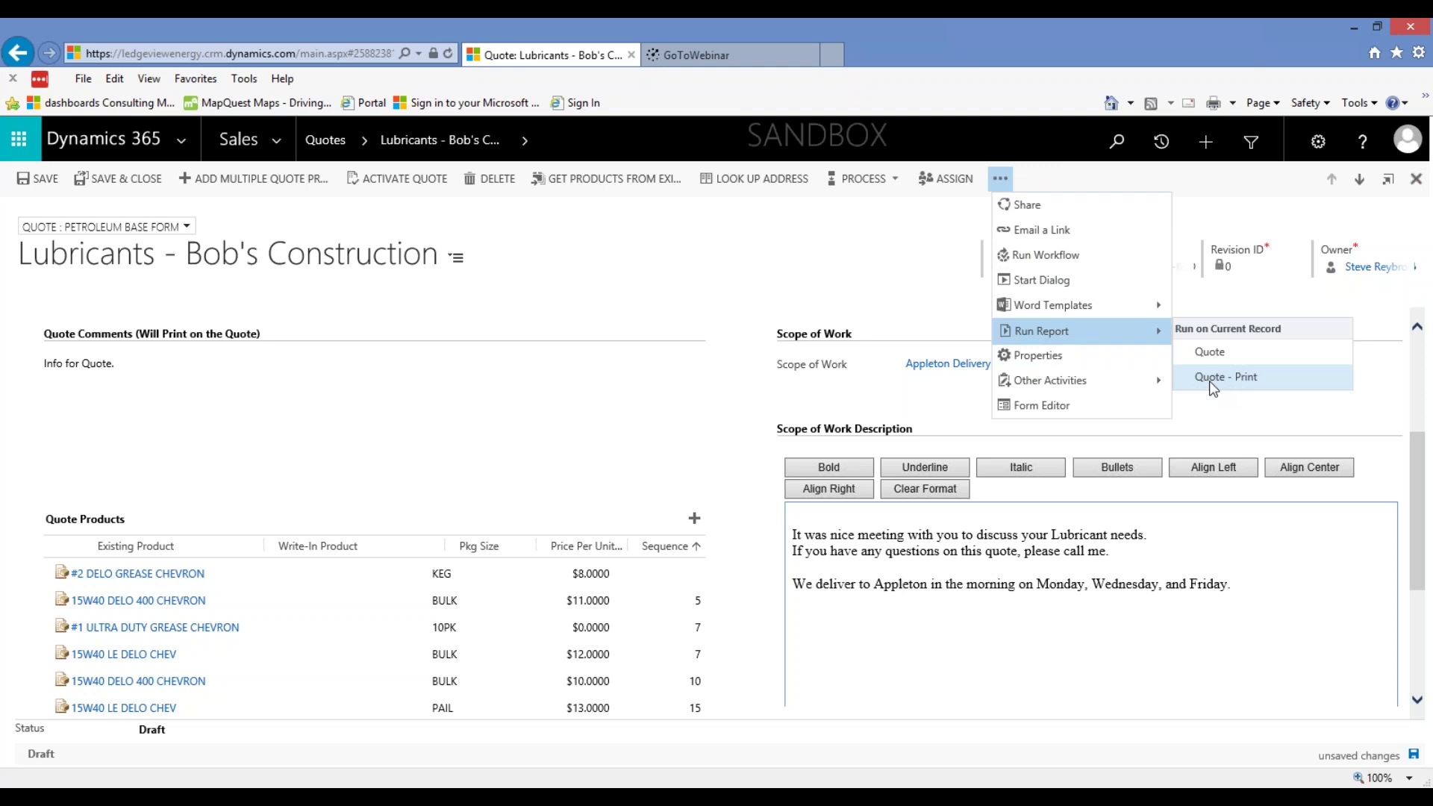
click(864, 227)
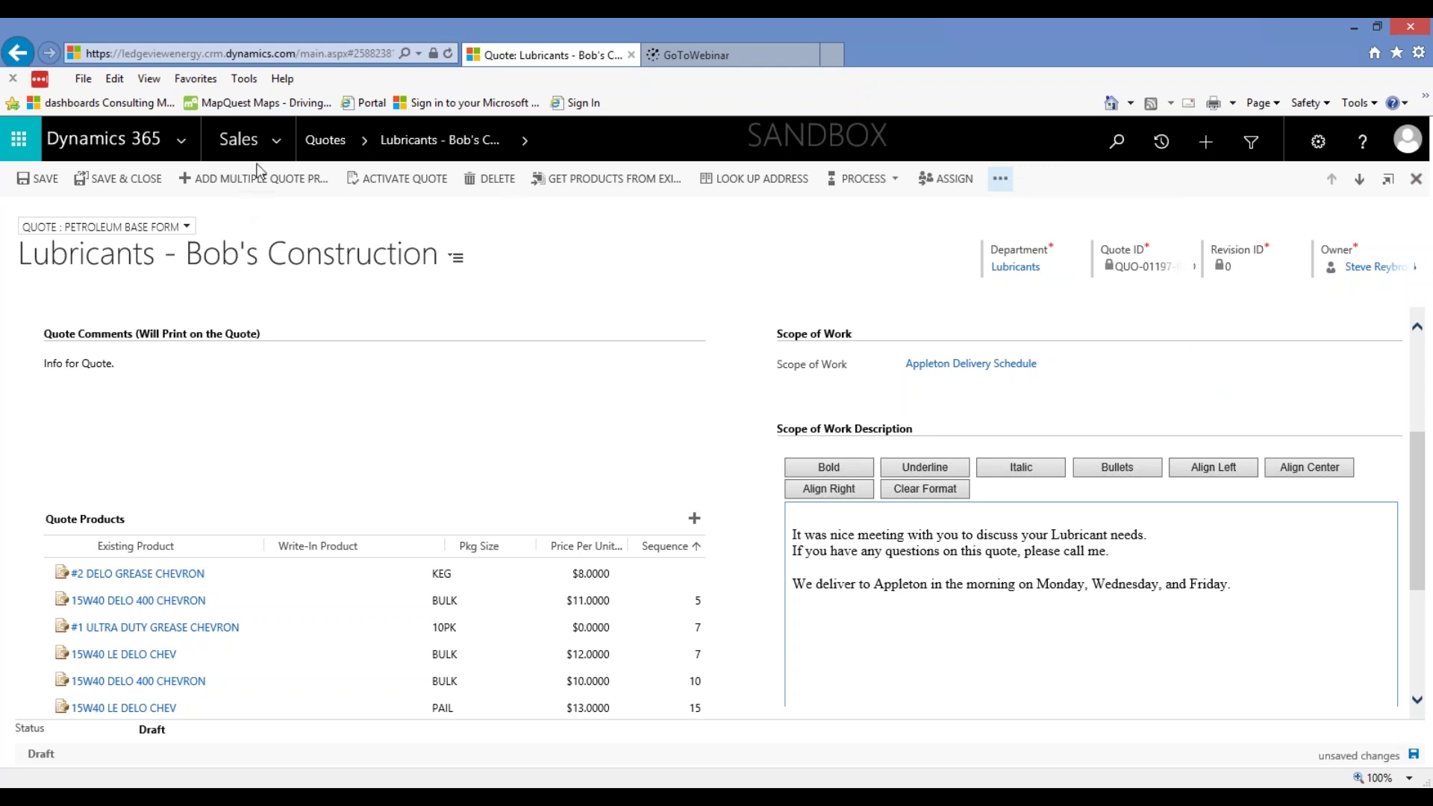
Leave the quote without saving its changes and open the recently viewed Reybrock Co. account
click(279, 145)
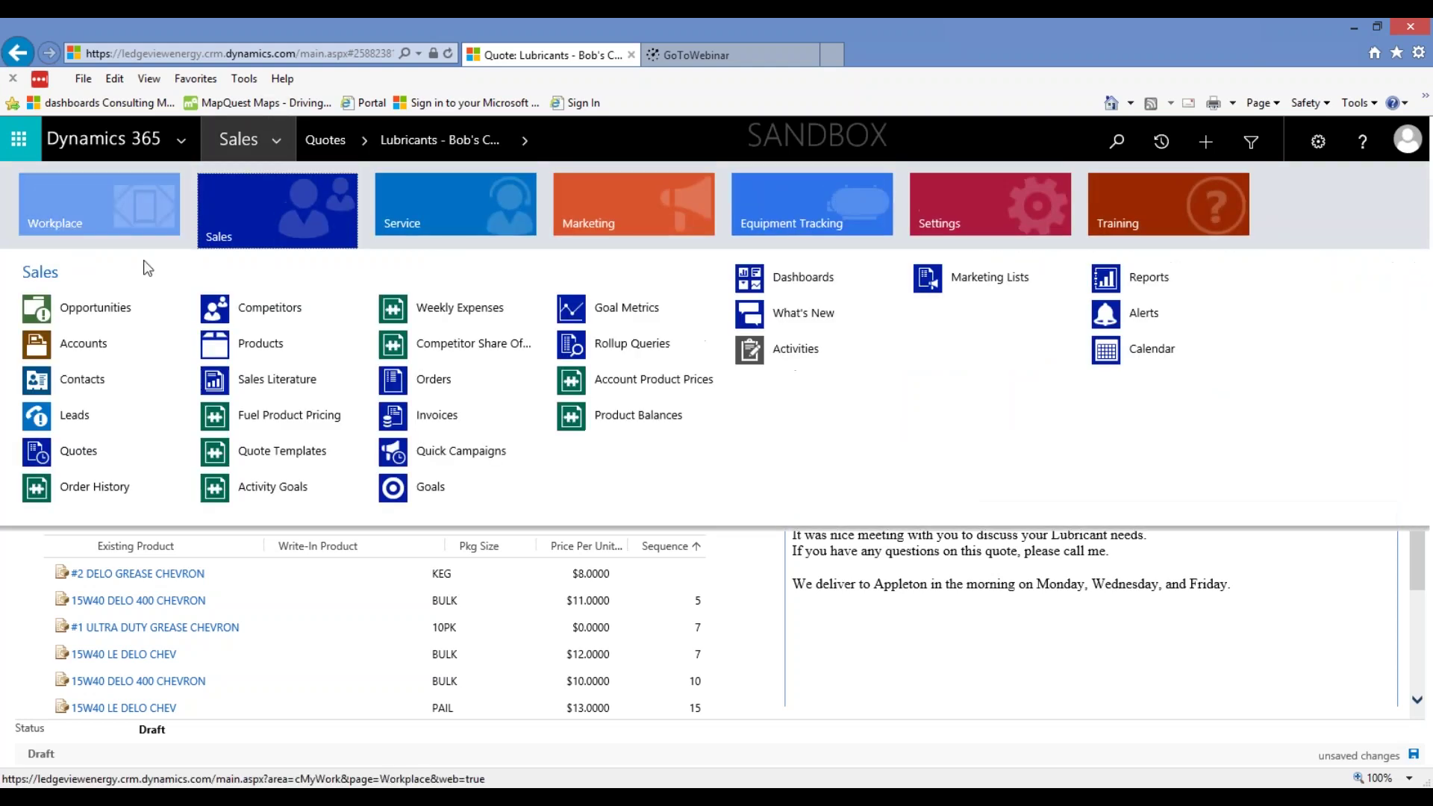
click(92, 342)
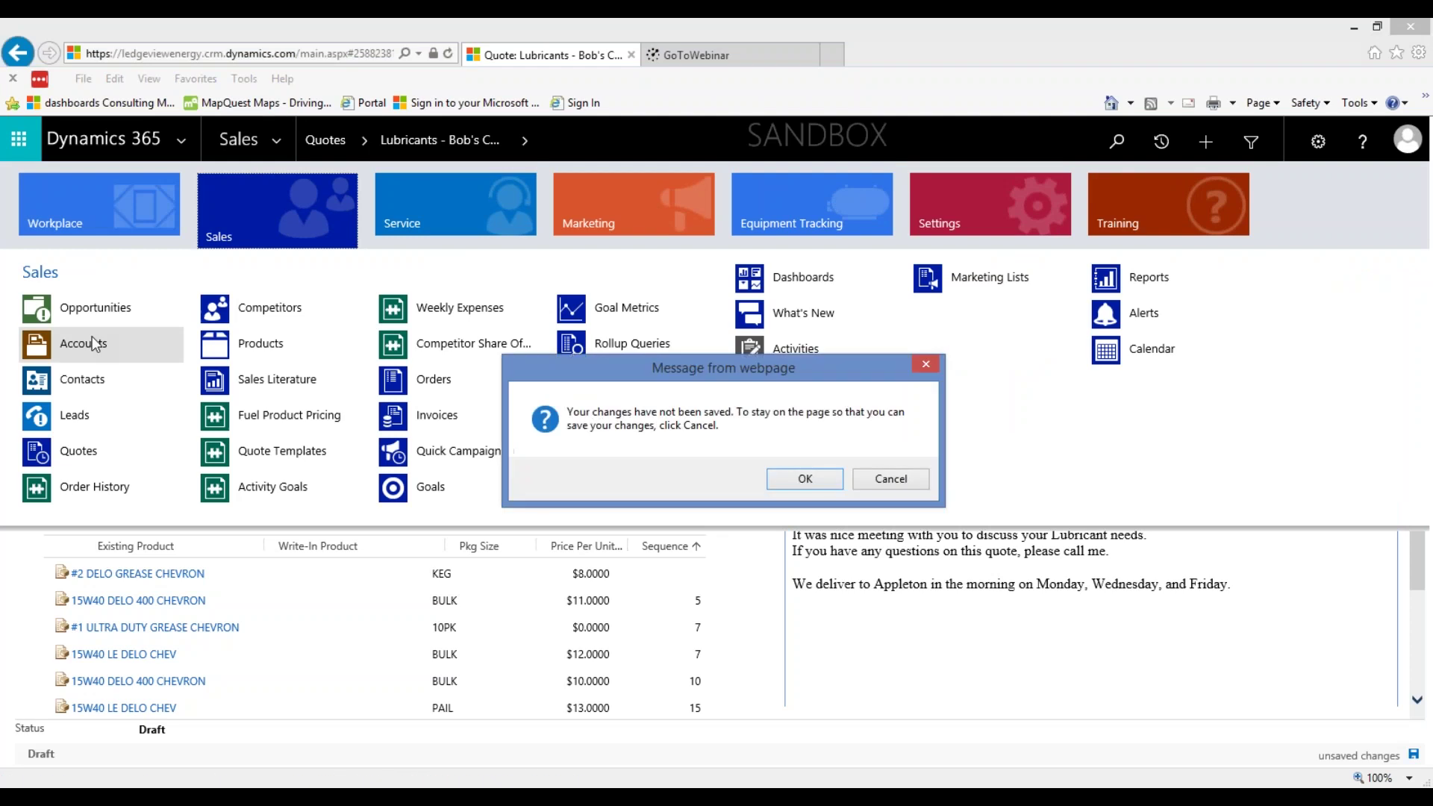
click(806, 479)
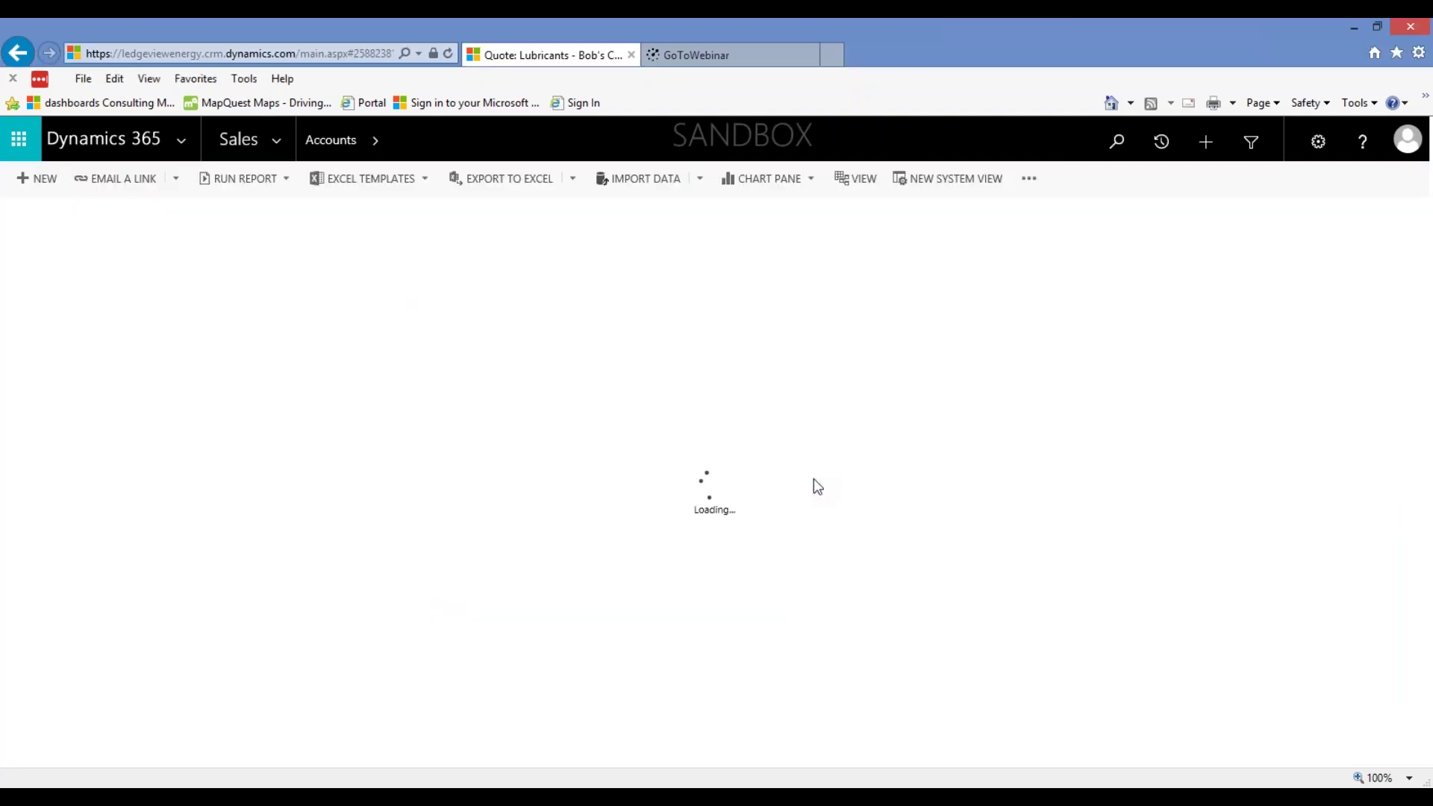
click(377, 146)
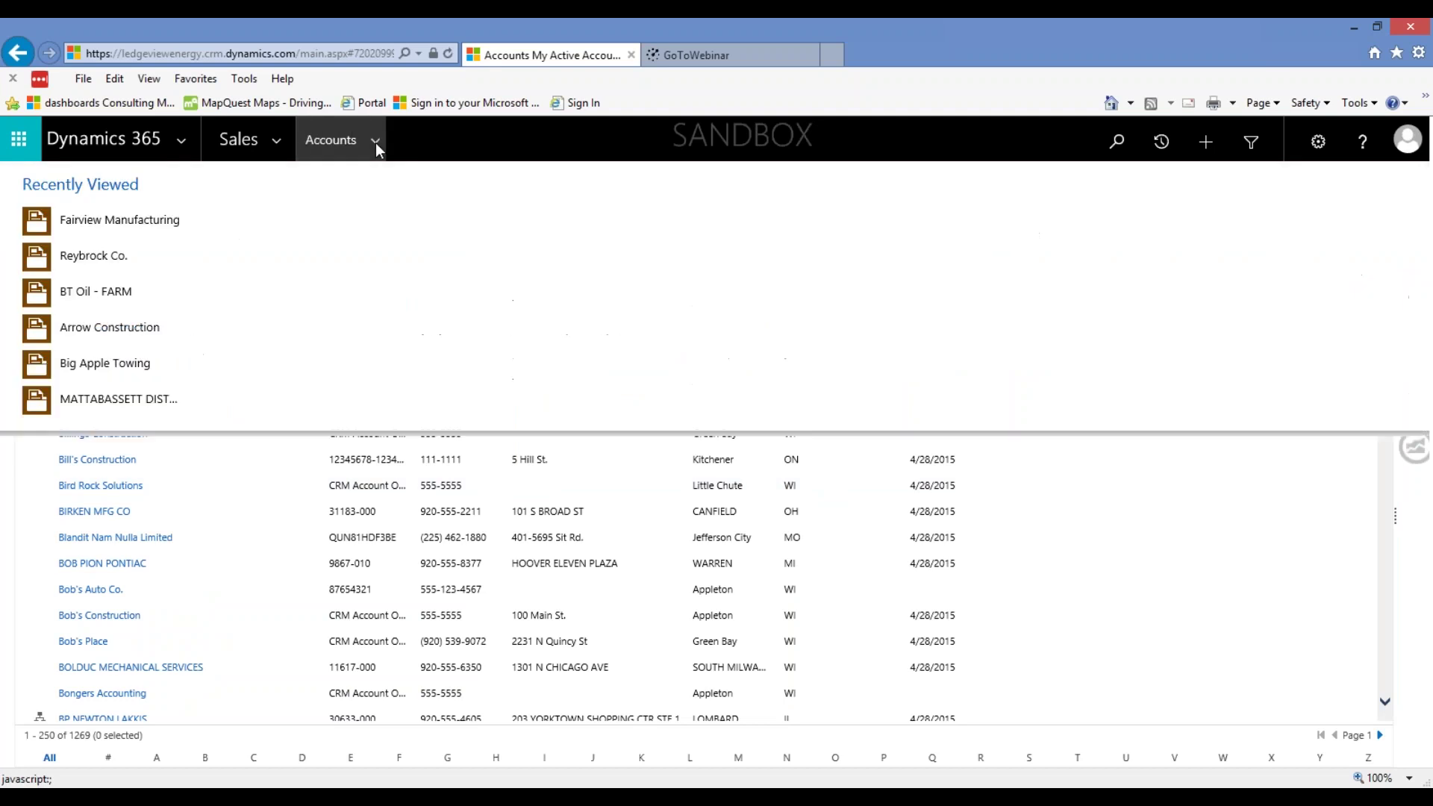
click(115, 261)
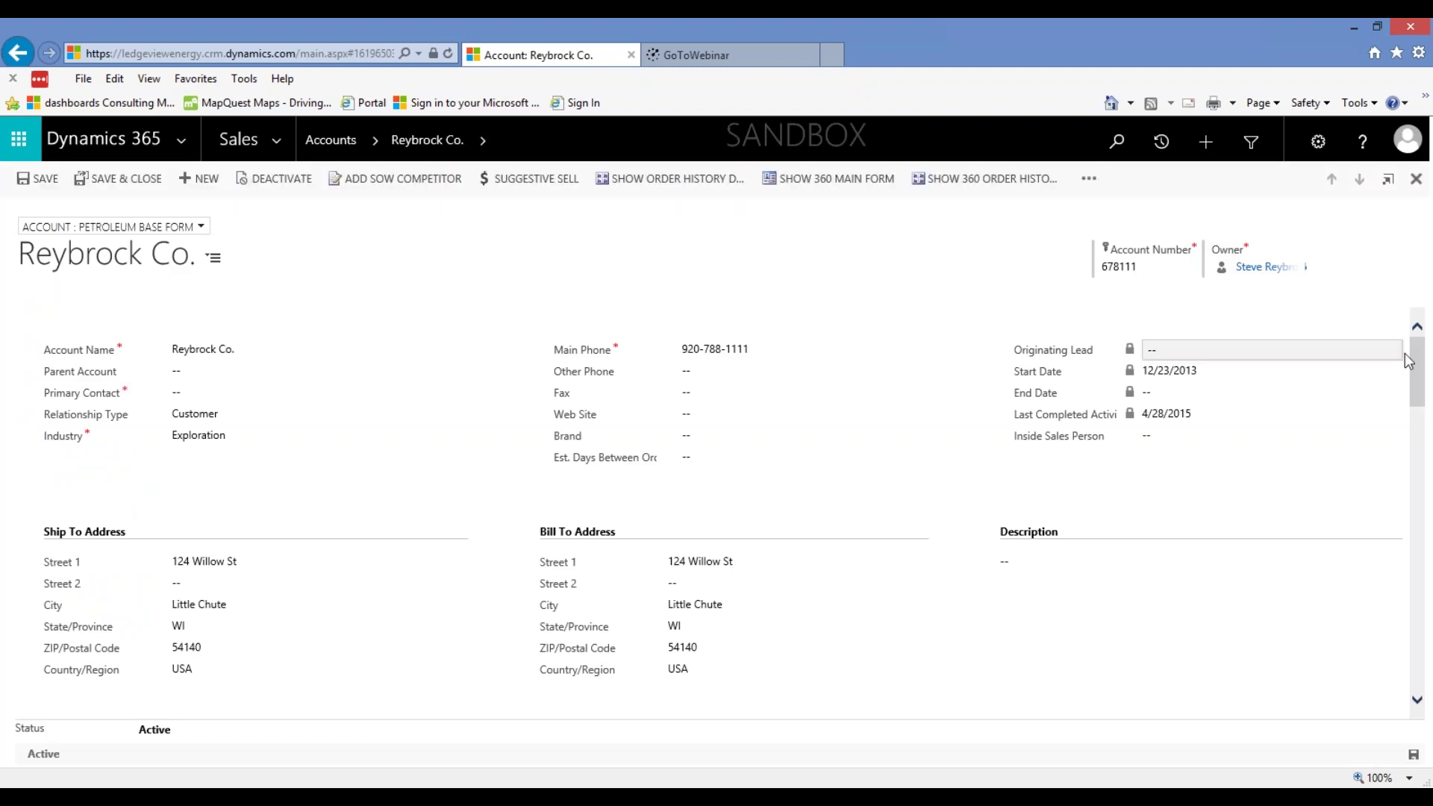
Review the account's contacts, rolling 12-month product summary, open activities, open opportunities and quotes
drag(1418, 367, 1417, 494)
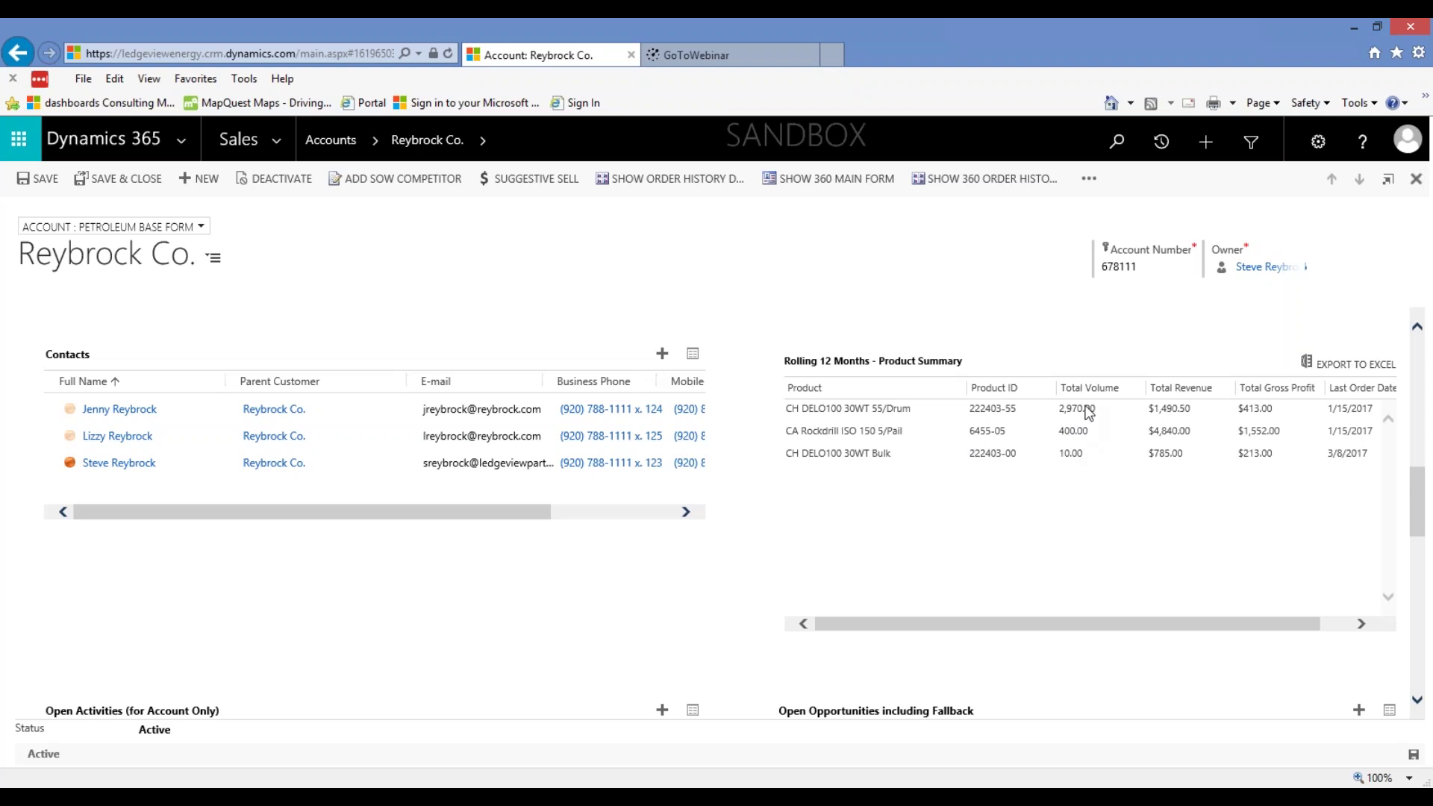
drag(1004, 624, 1036, 631)
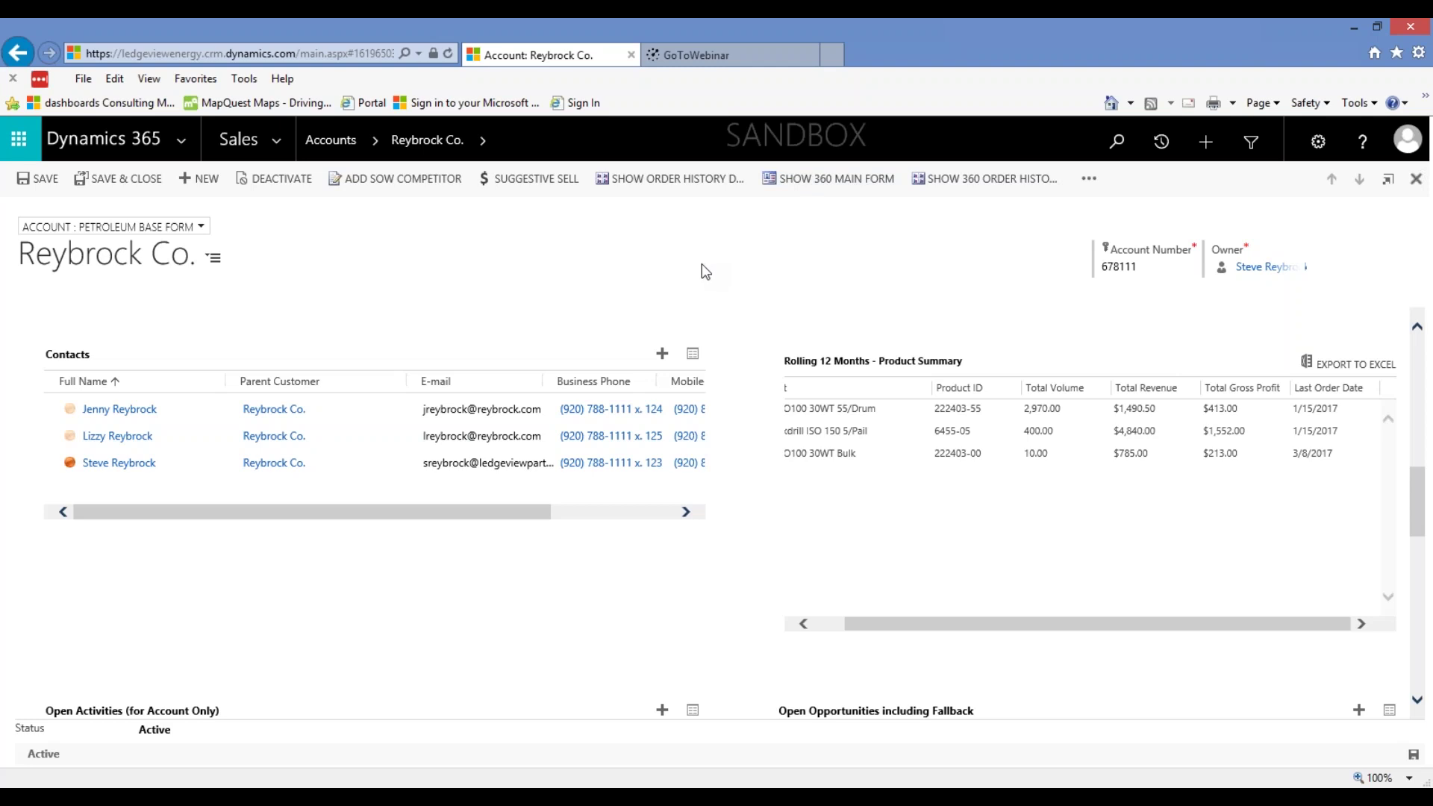
scroll(739, 313, down, 2)
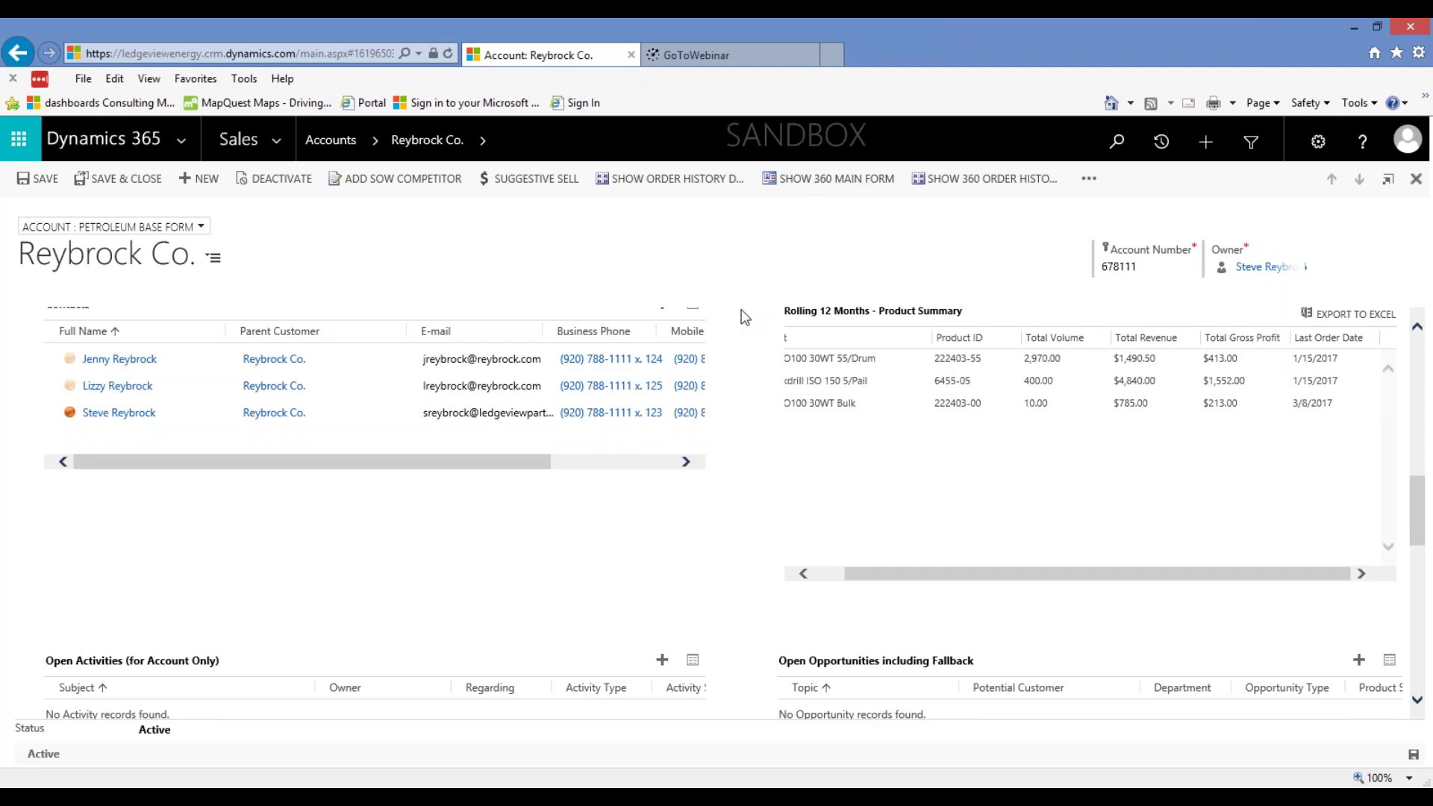
scroll(745, 317, down, 5)
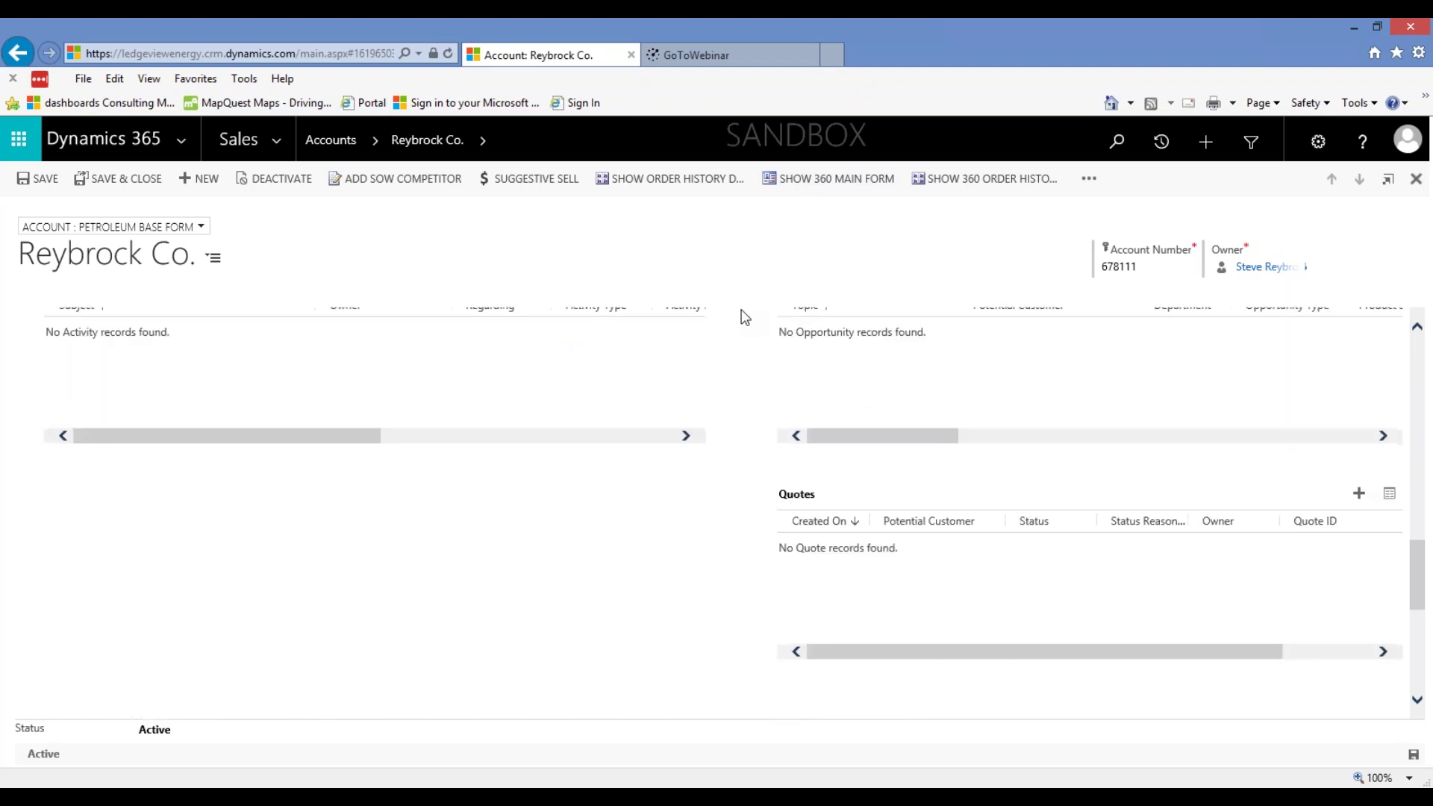
scroll(745, 323, down, 1)
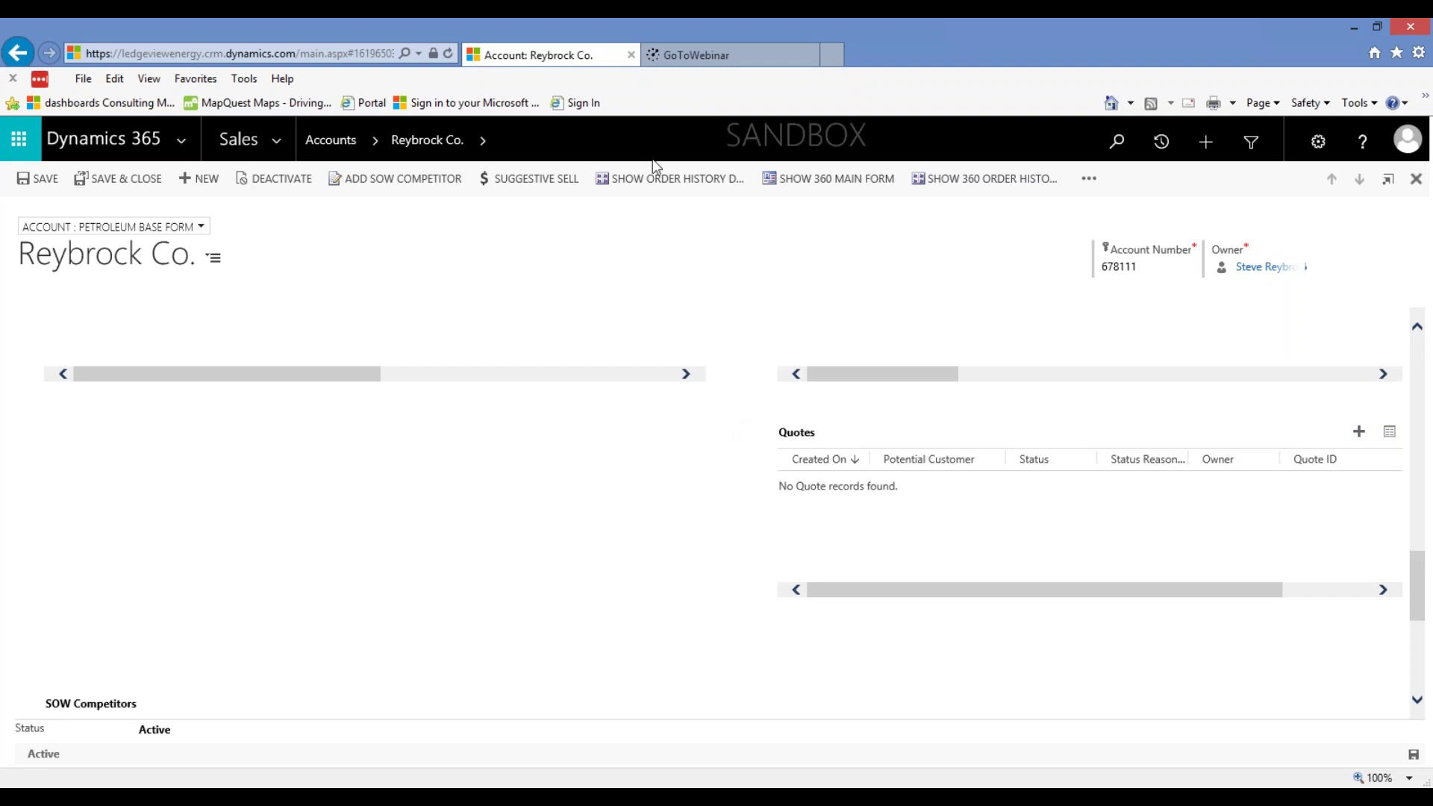
Open a contact from the Sales contacts and set its Do not allow Emails marketing preference to Do Not Allow
click(280, 140)
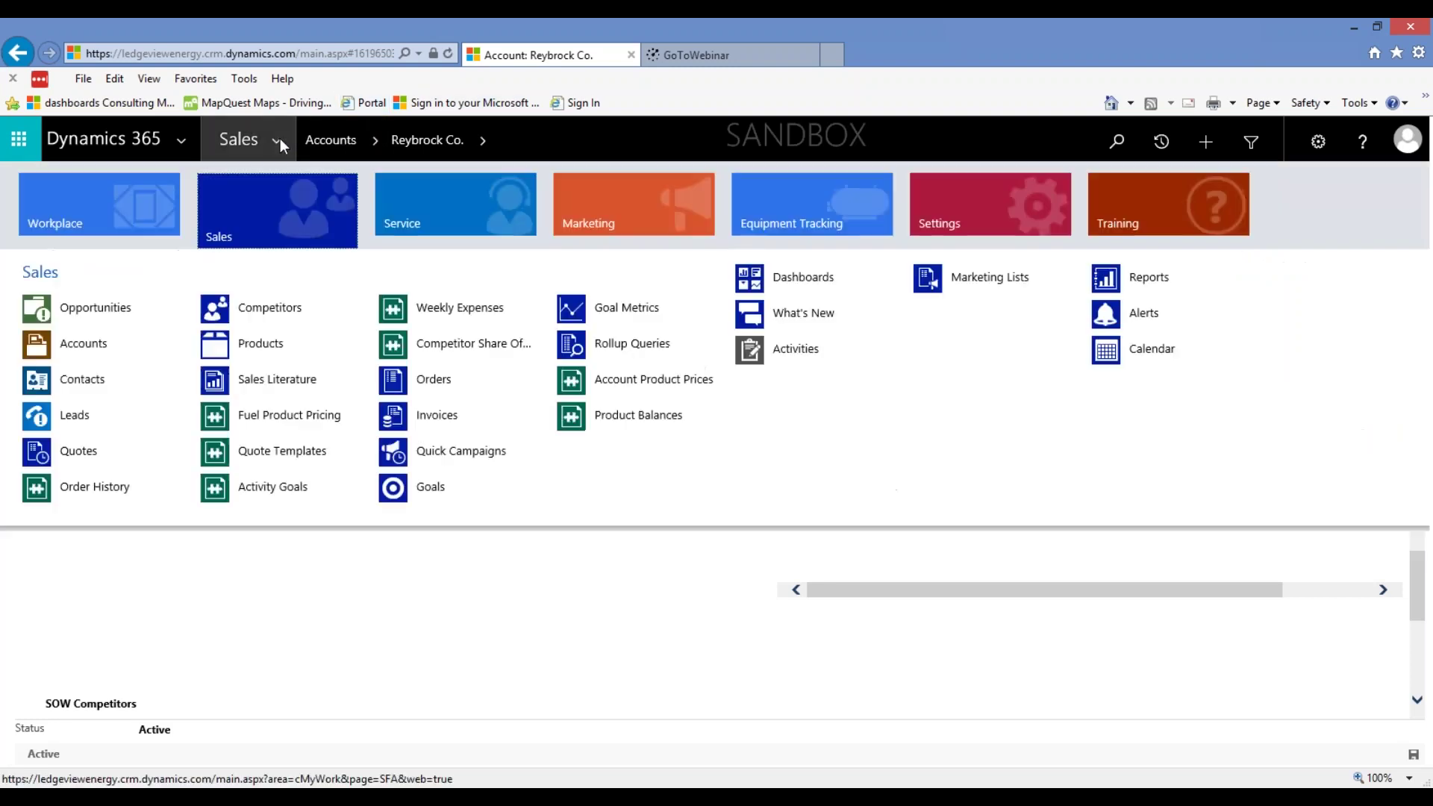
click(88, 379)
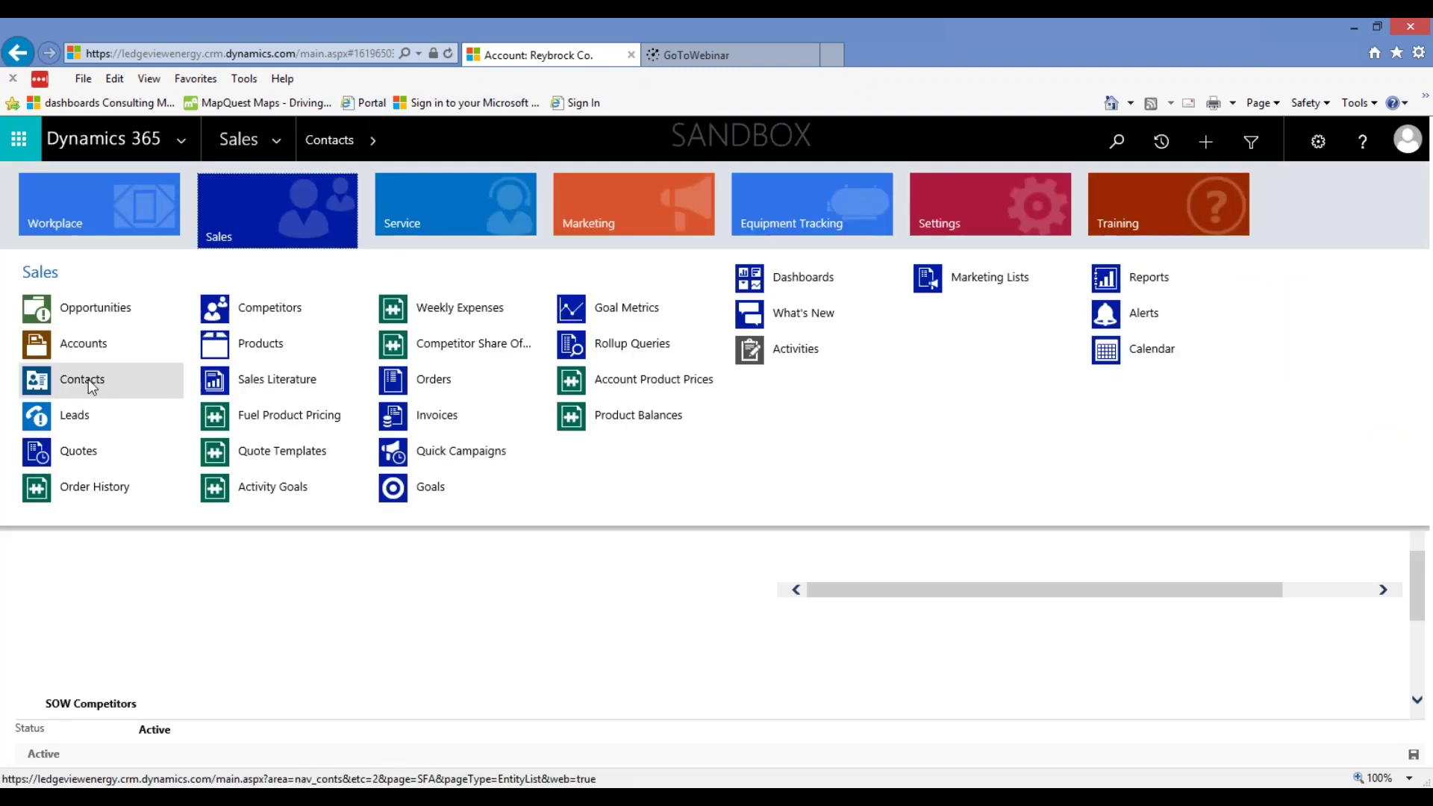
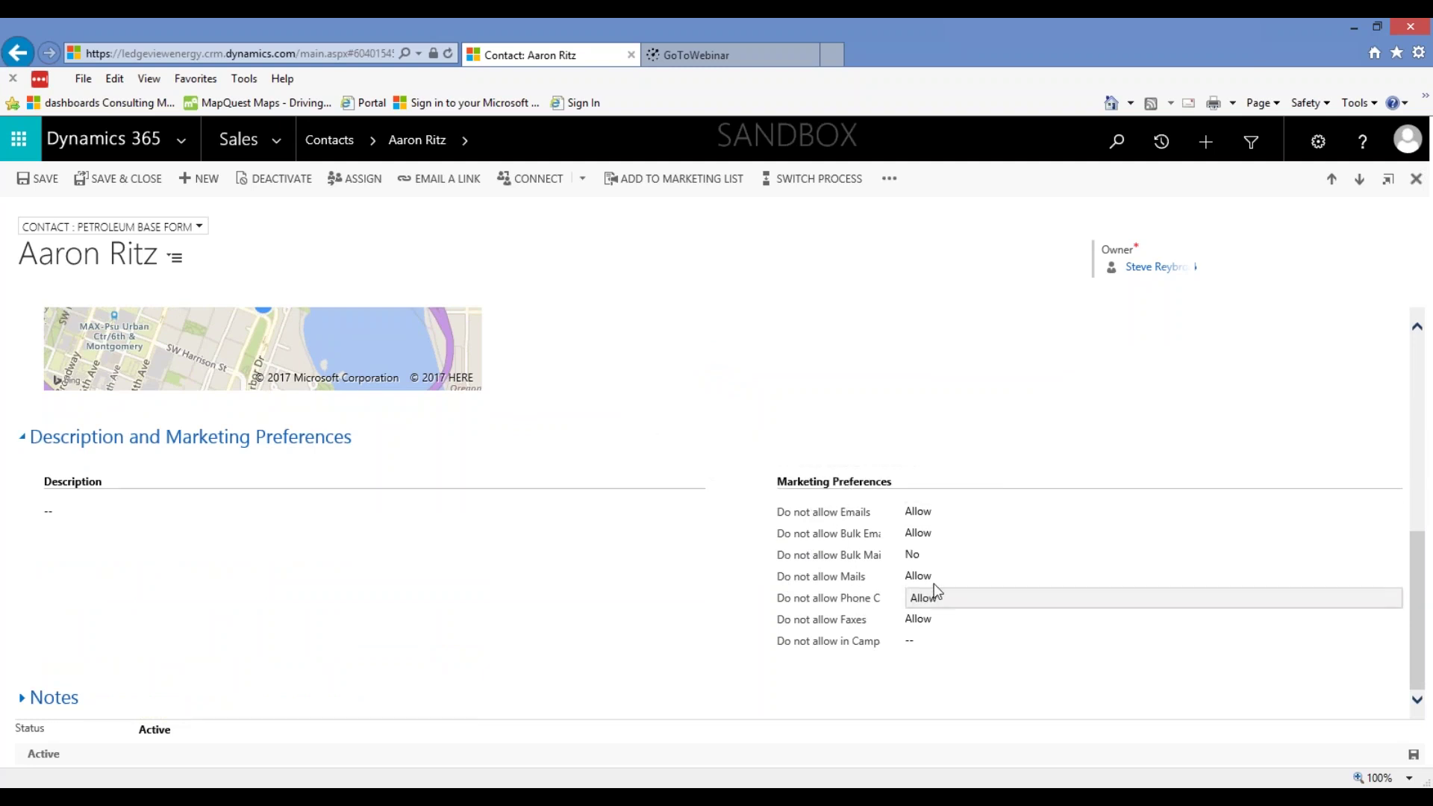
click(937, 516)
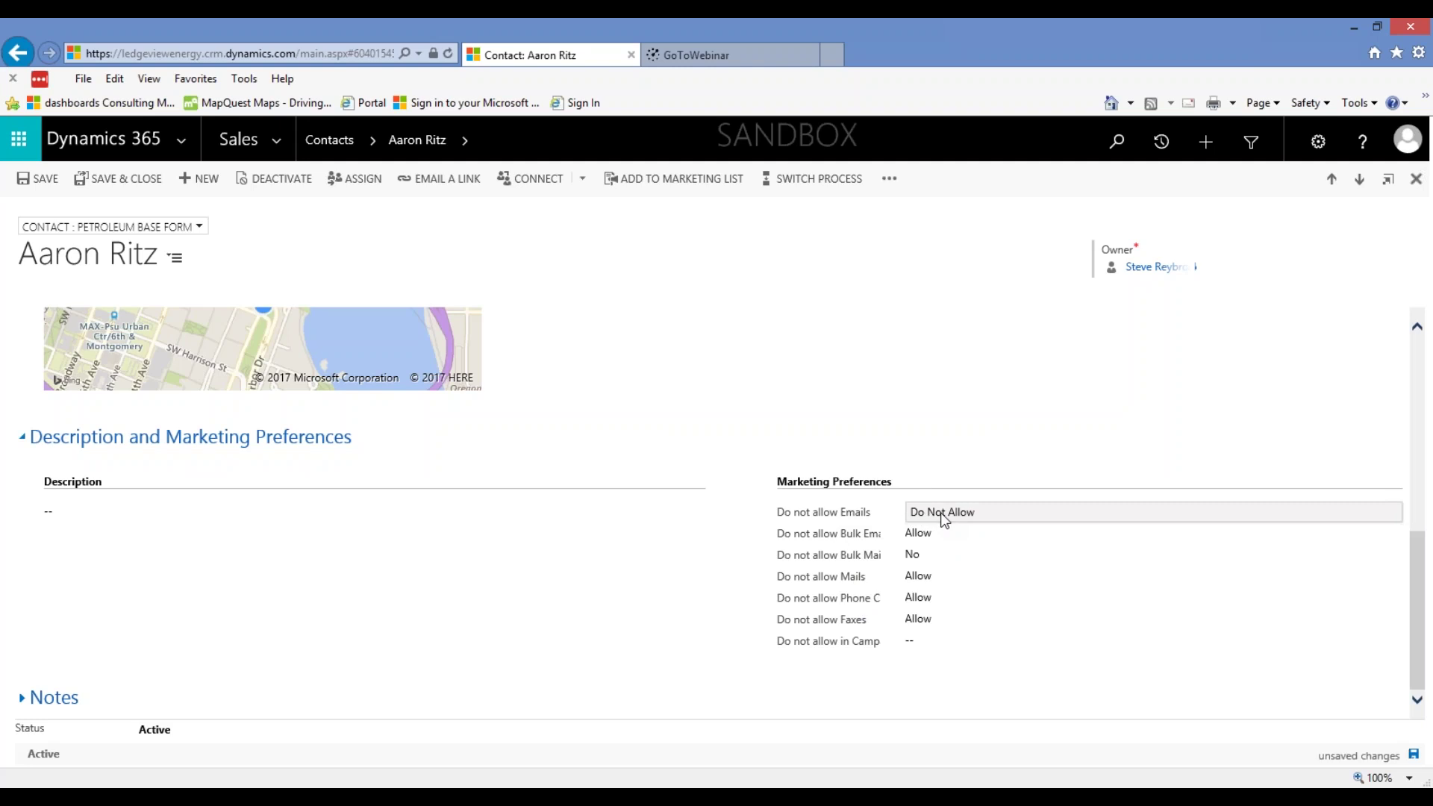
click(980, 520)
click(952, 519)
click(768, 520)
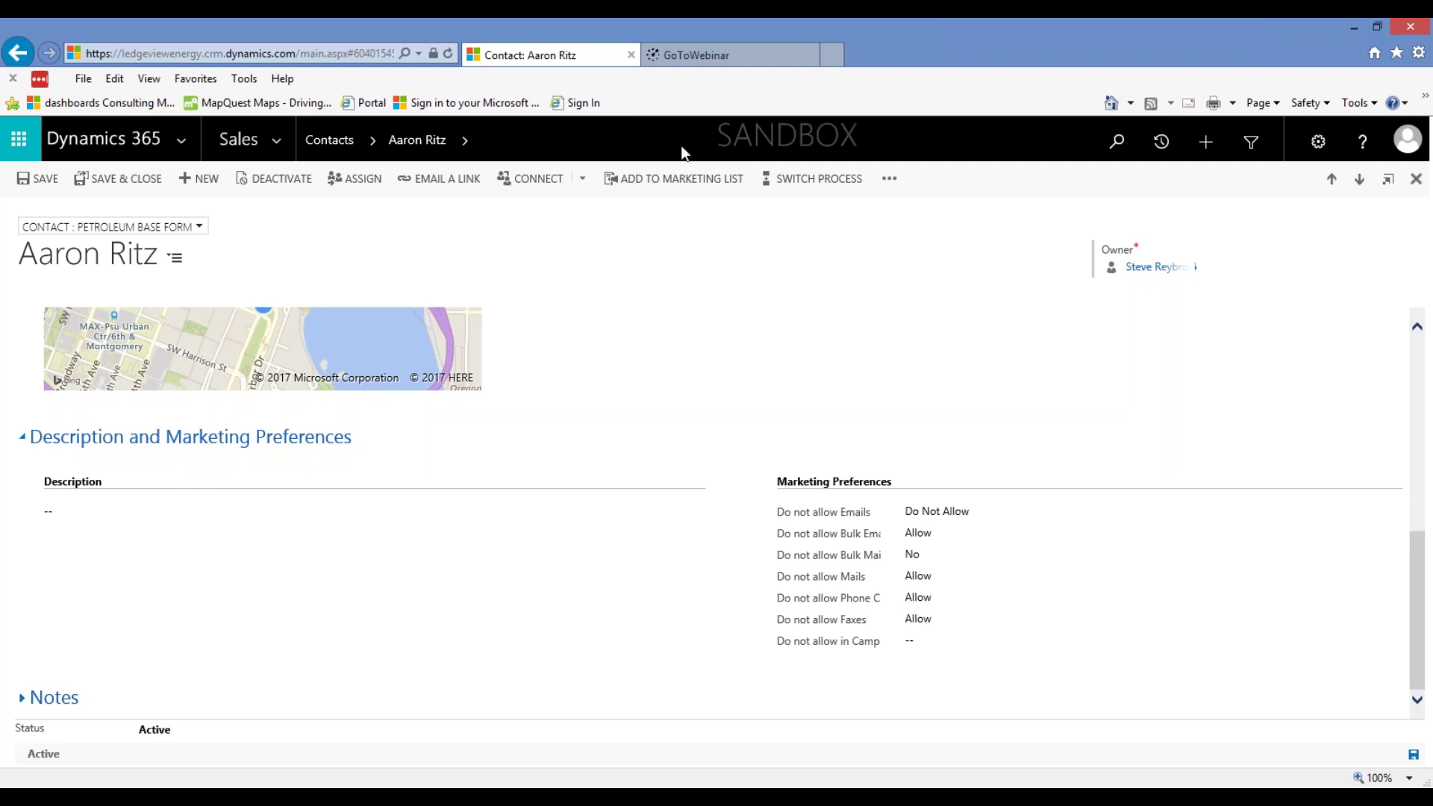
Search all records for "fairv", discarding the unsaved contact changes, and open the Fairview Manufacturing account's product prices
click(1117, 141)
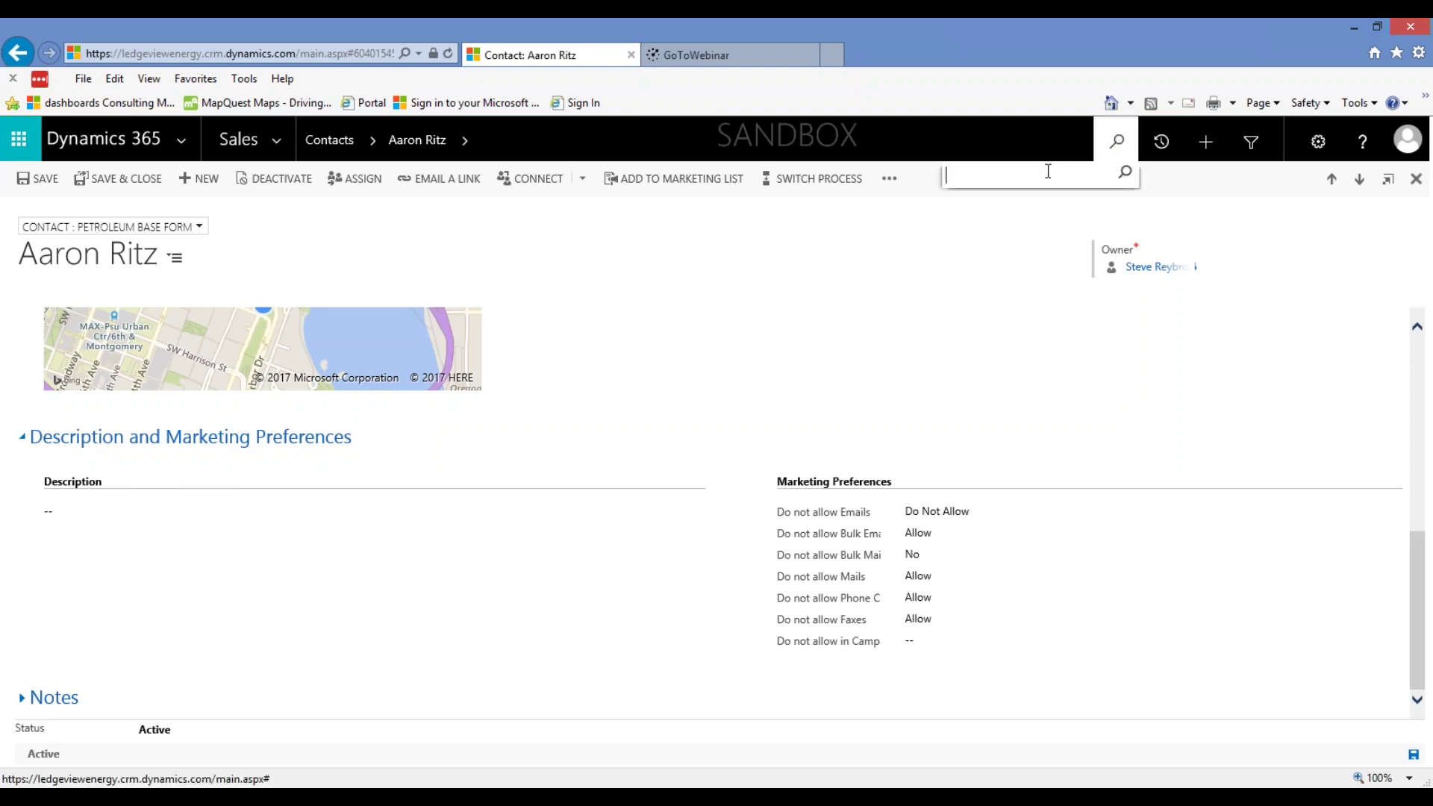
text(fairv)
key(Return)
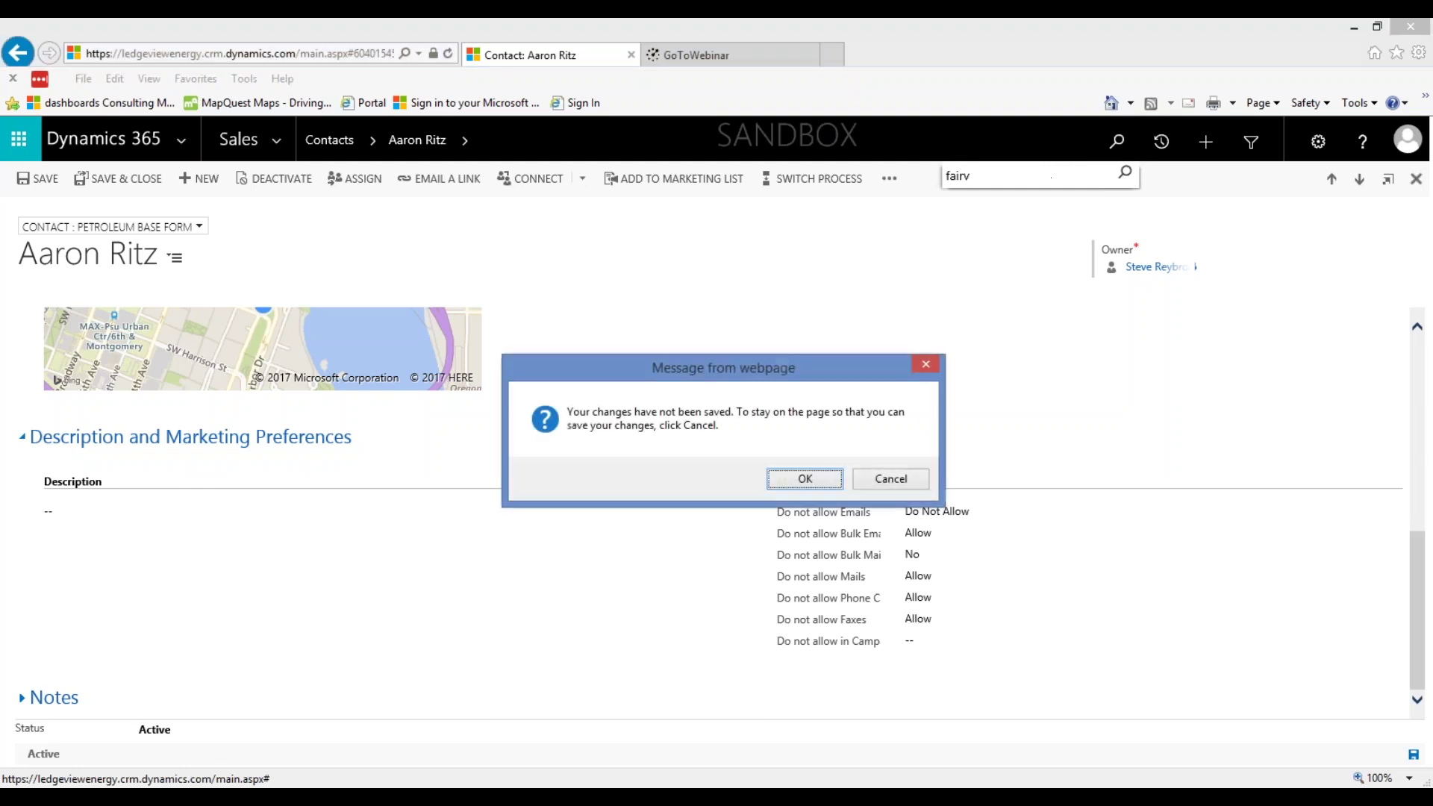
click(824, 480)
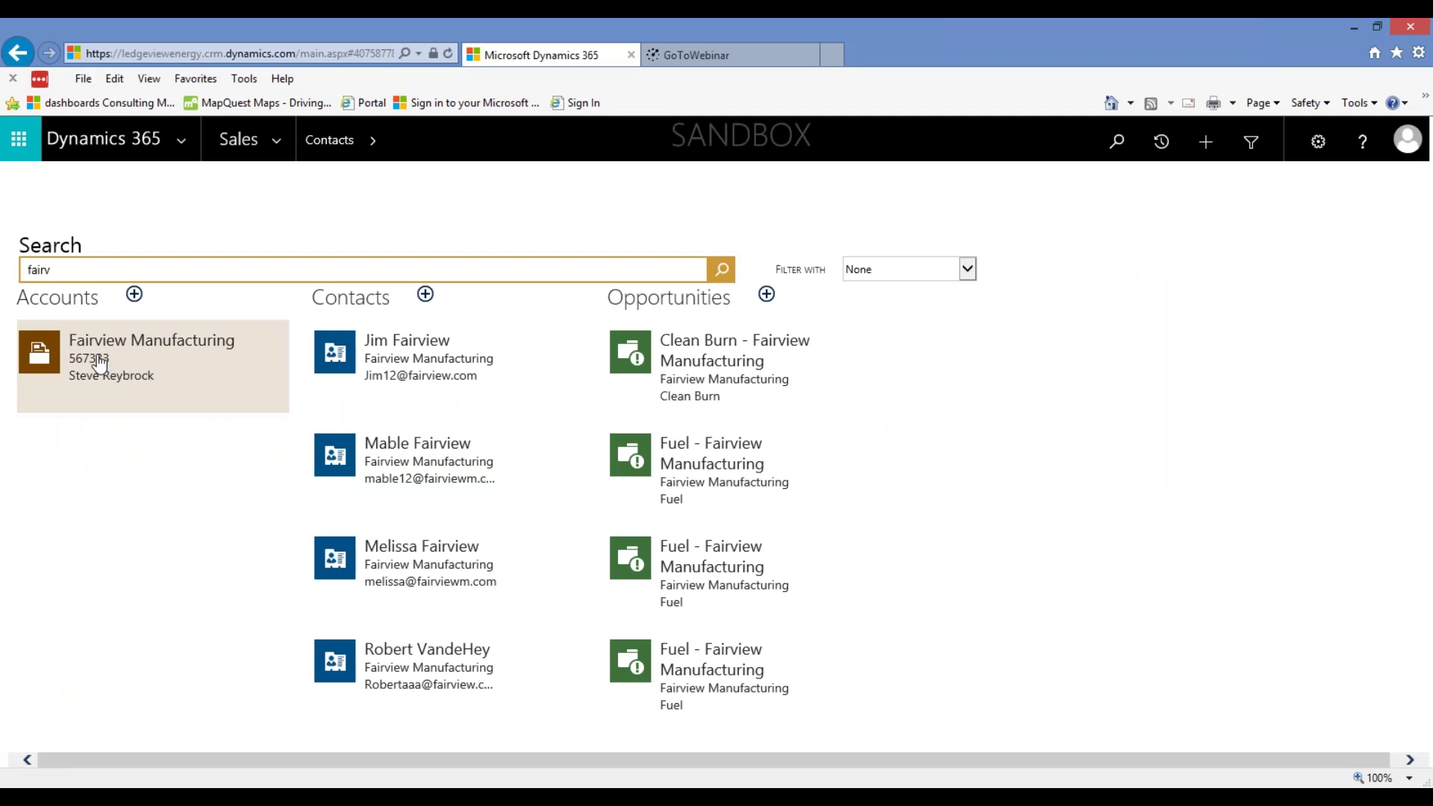
click(97, 380)
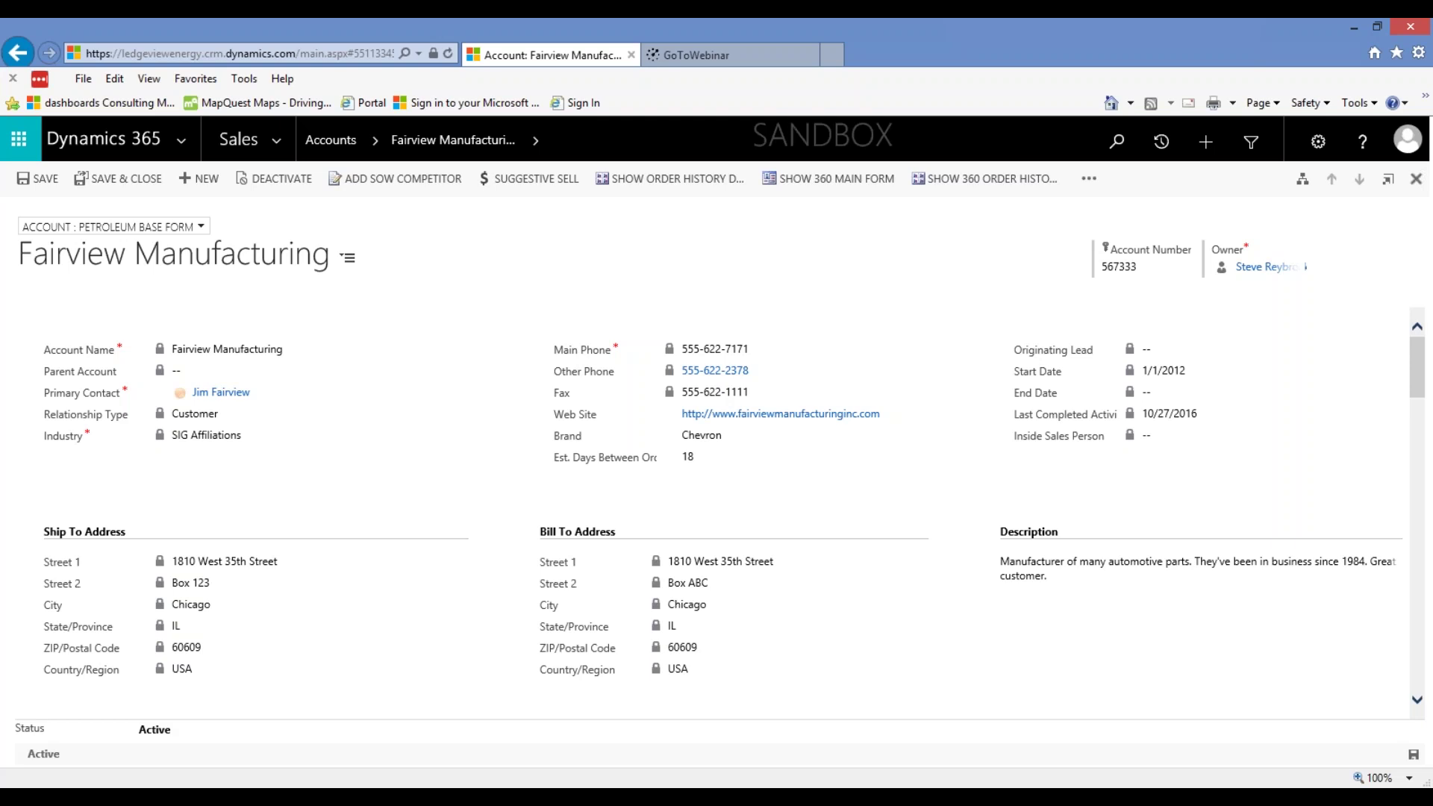
click(537, 143)
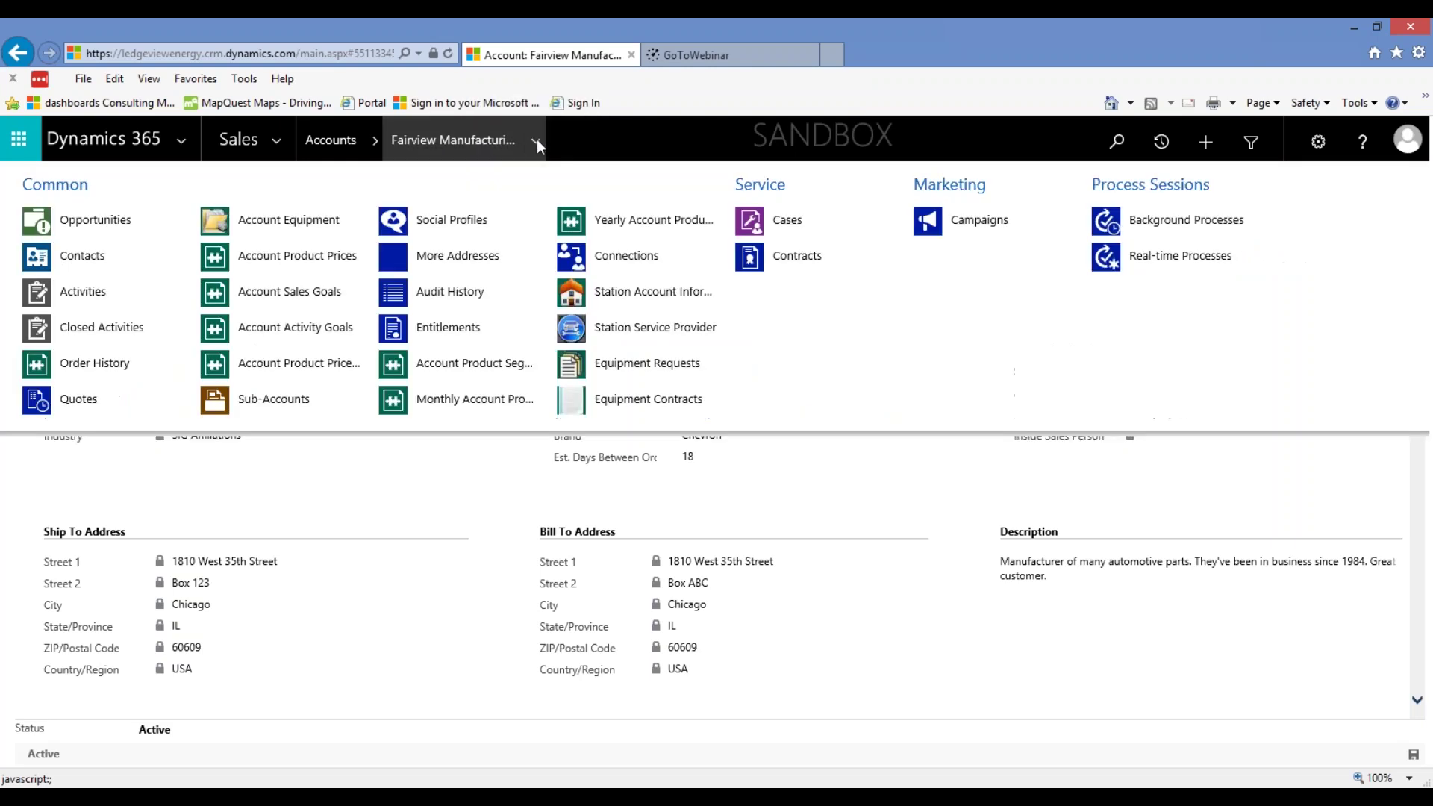
click(287, 258)
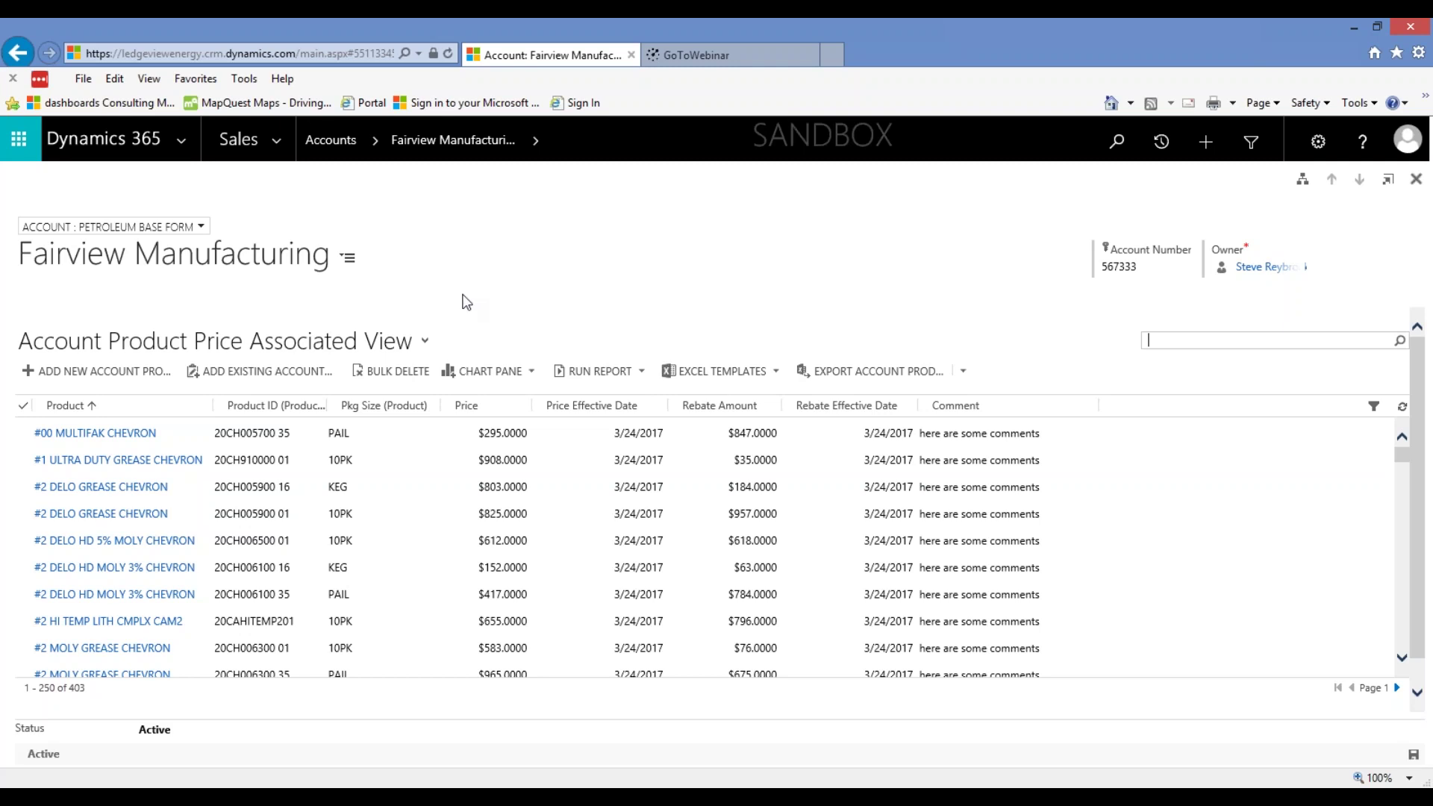
Search the Sales products for "Spind" and open the SPINDLE OIL #10 product in the PAIL package size
click(277, 139)
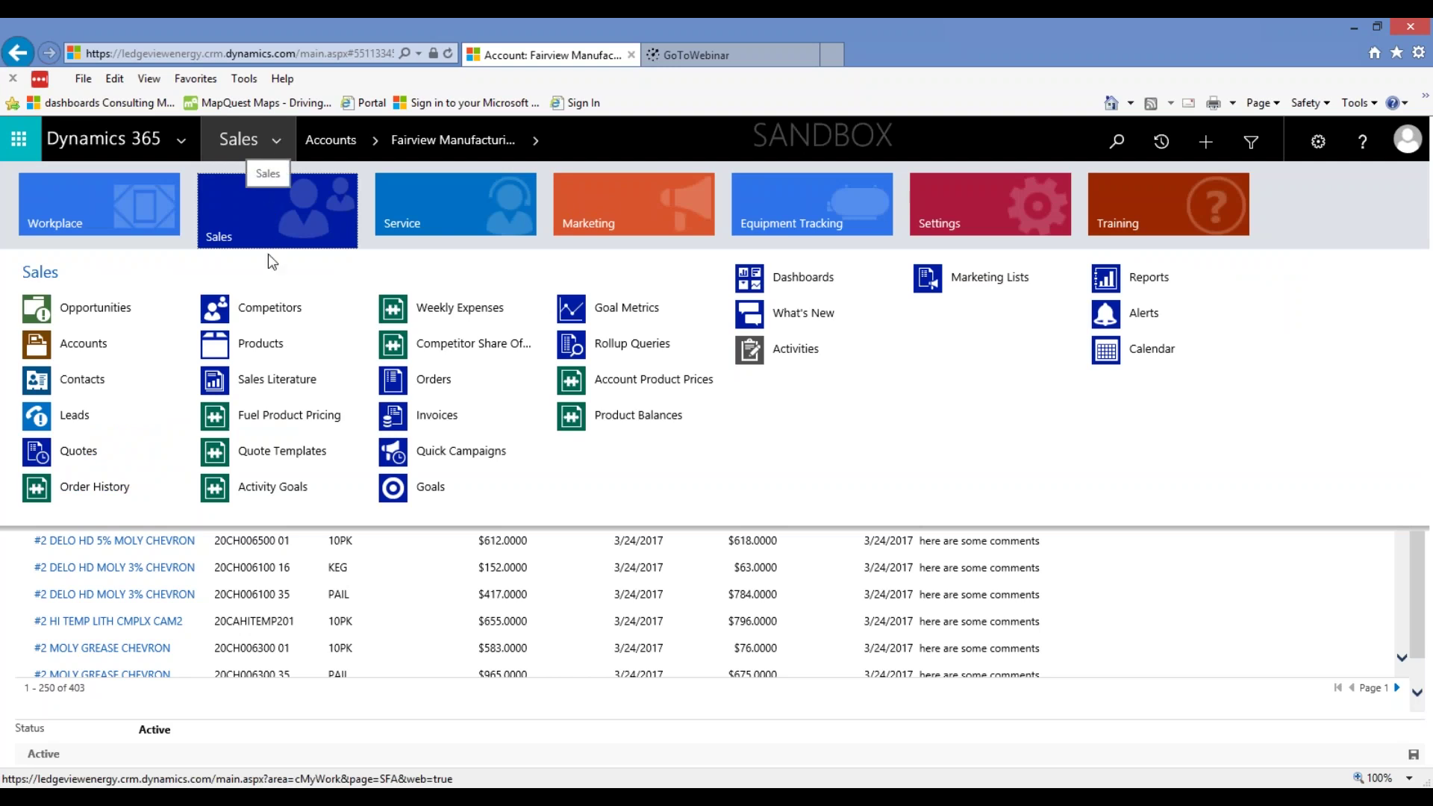
click(268, 348)
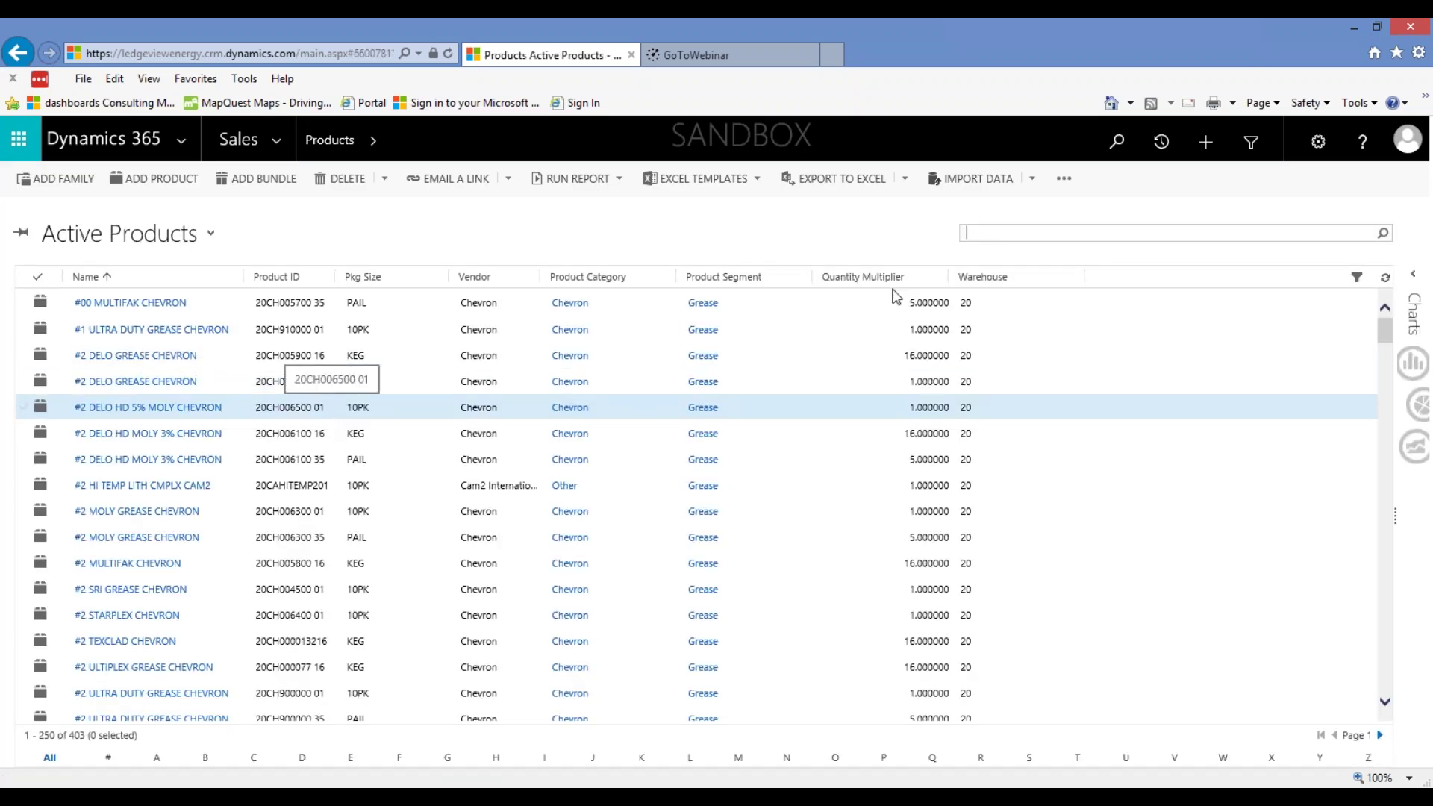
click(1116, 230)
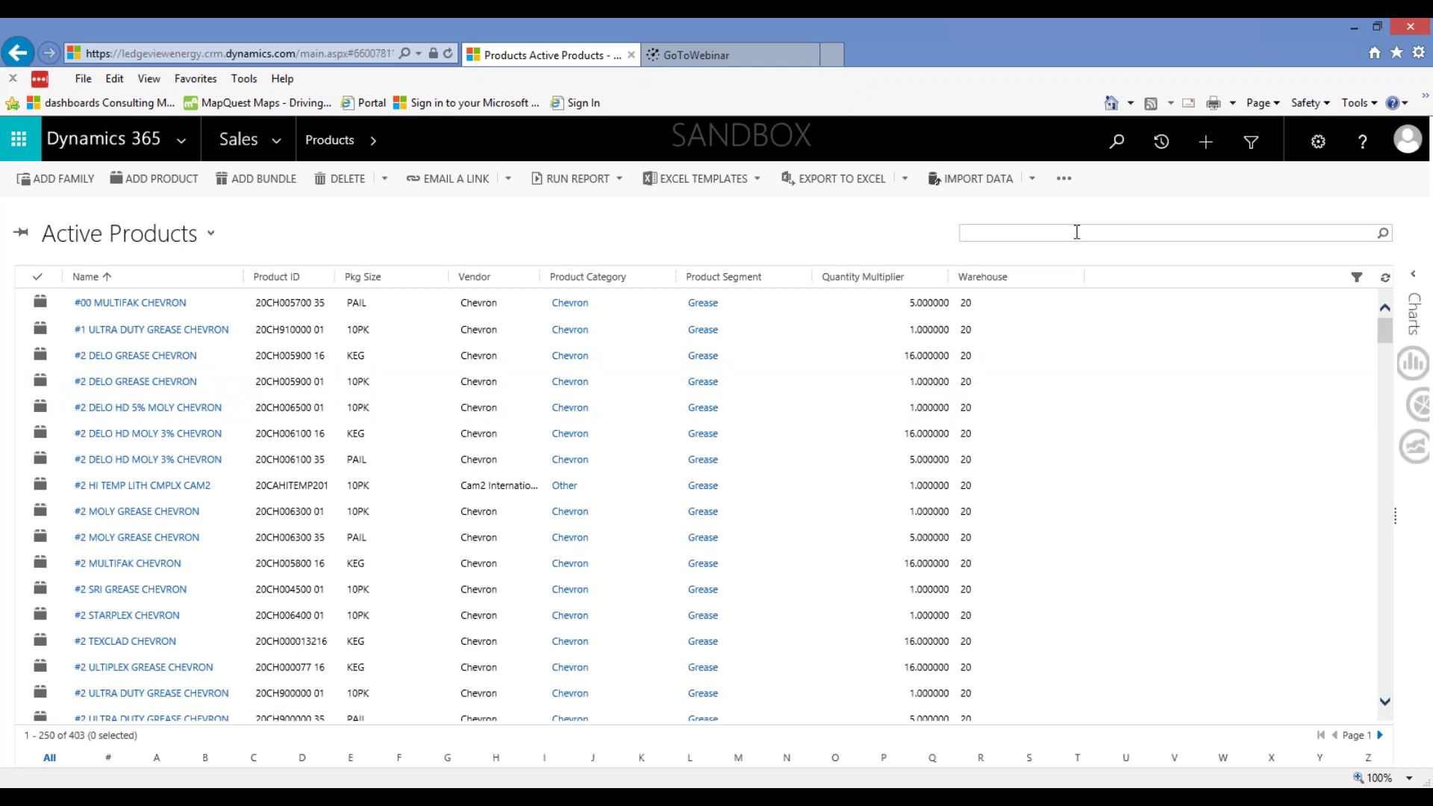
text(Spind)
key(Return)
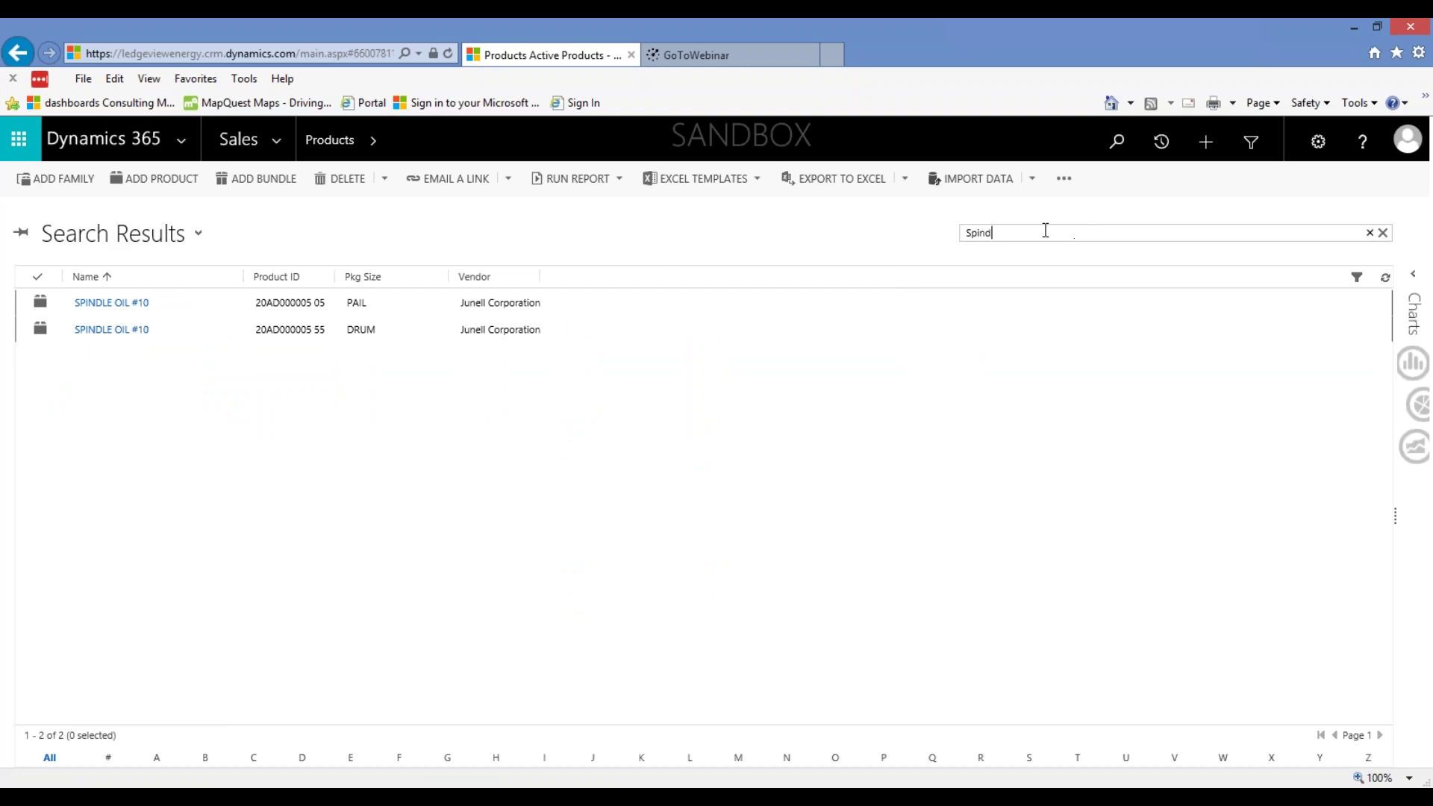
click(213, 306)
double_click(214, 306)
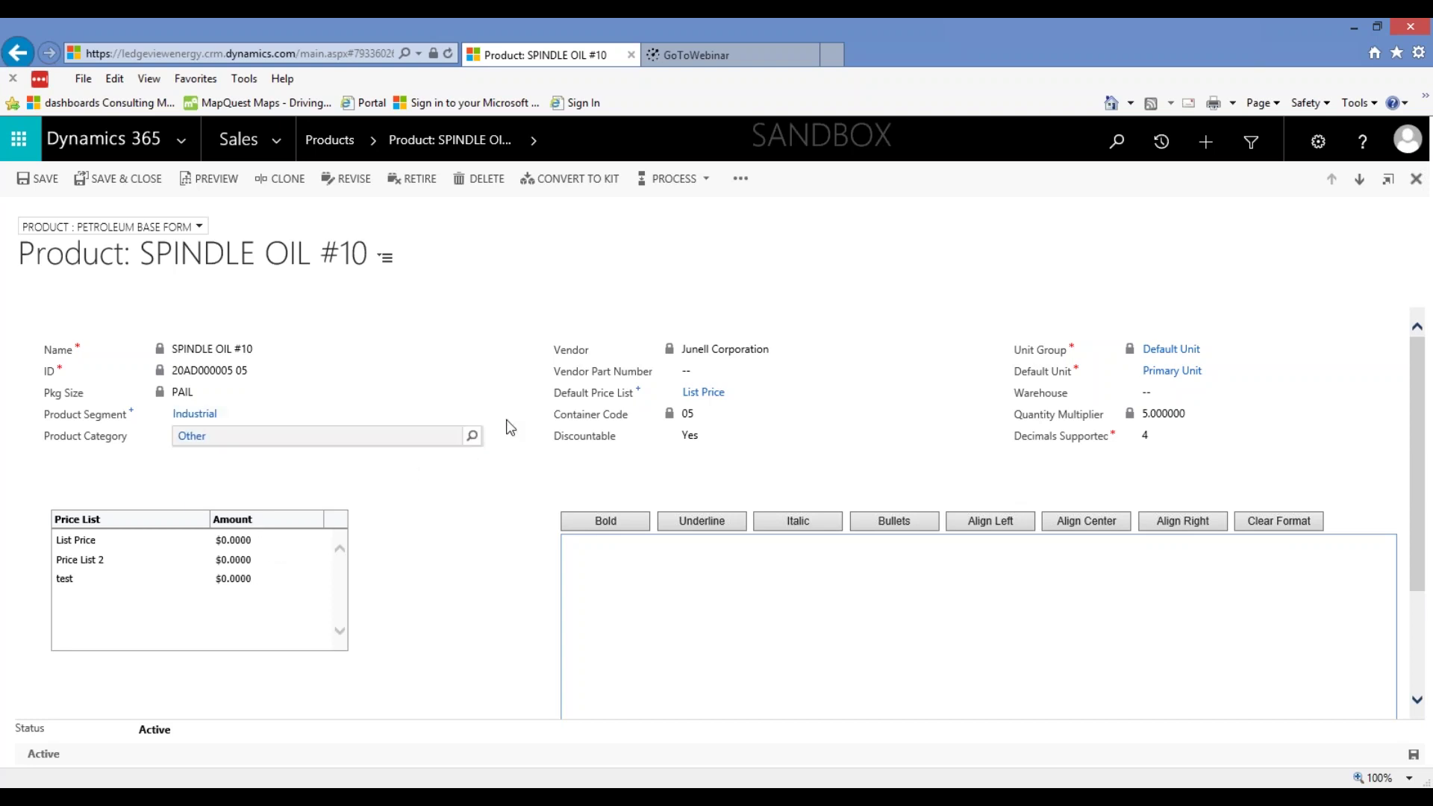
View the product's balances, and in Excel's integration file layouts workbook select the header row of the ProductBalances sheet
click(533, 140)
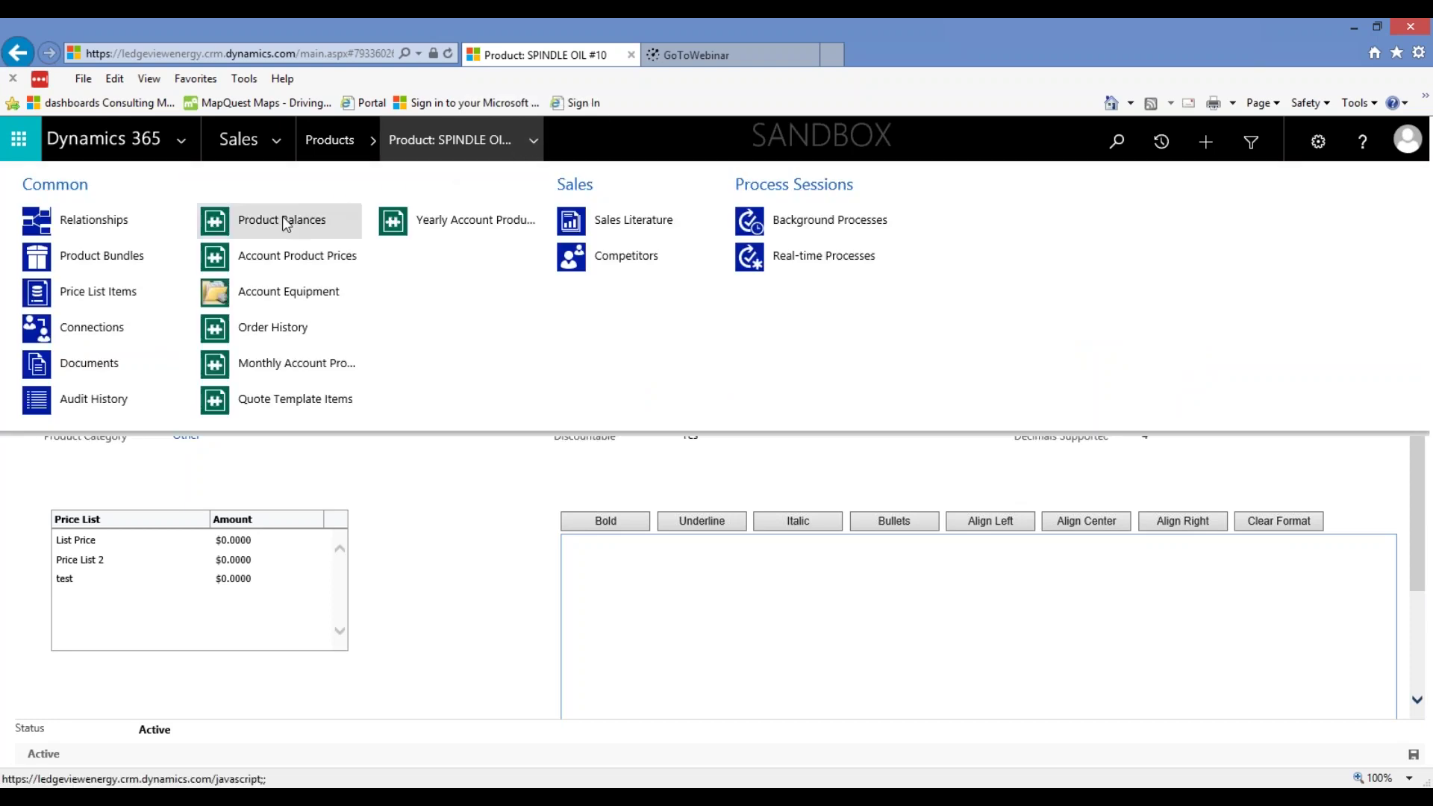
click(286, 224)
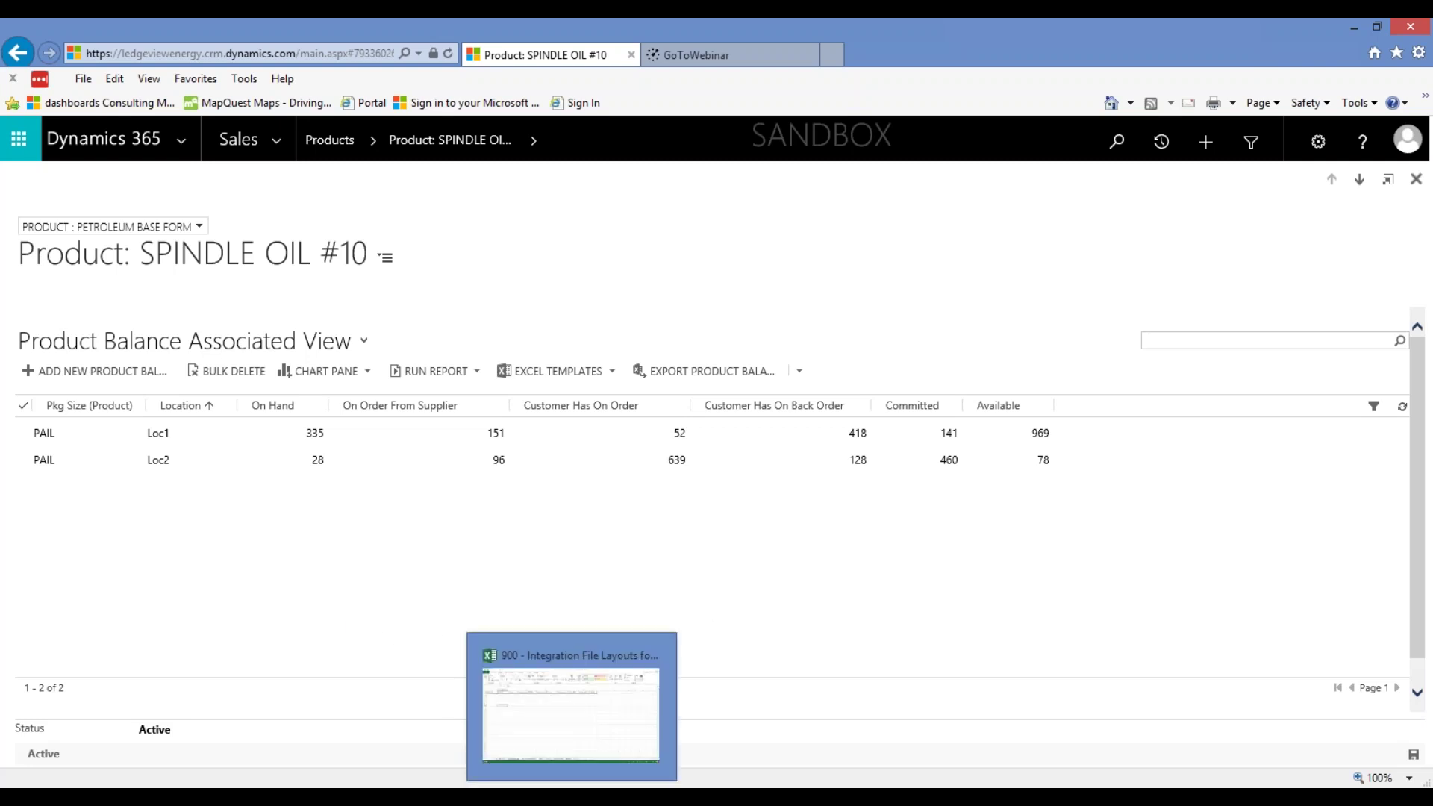
click(568, 705)
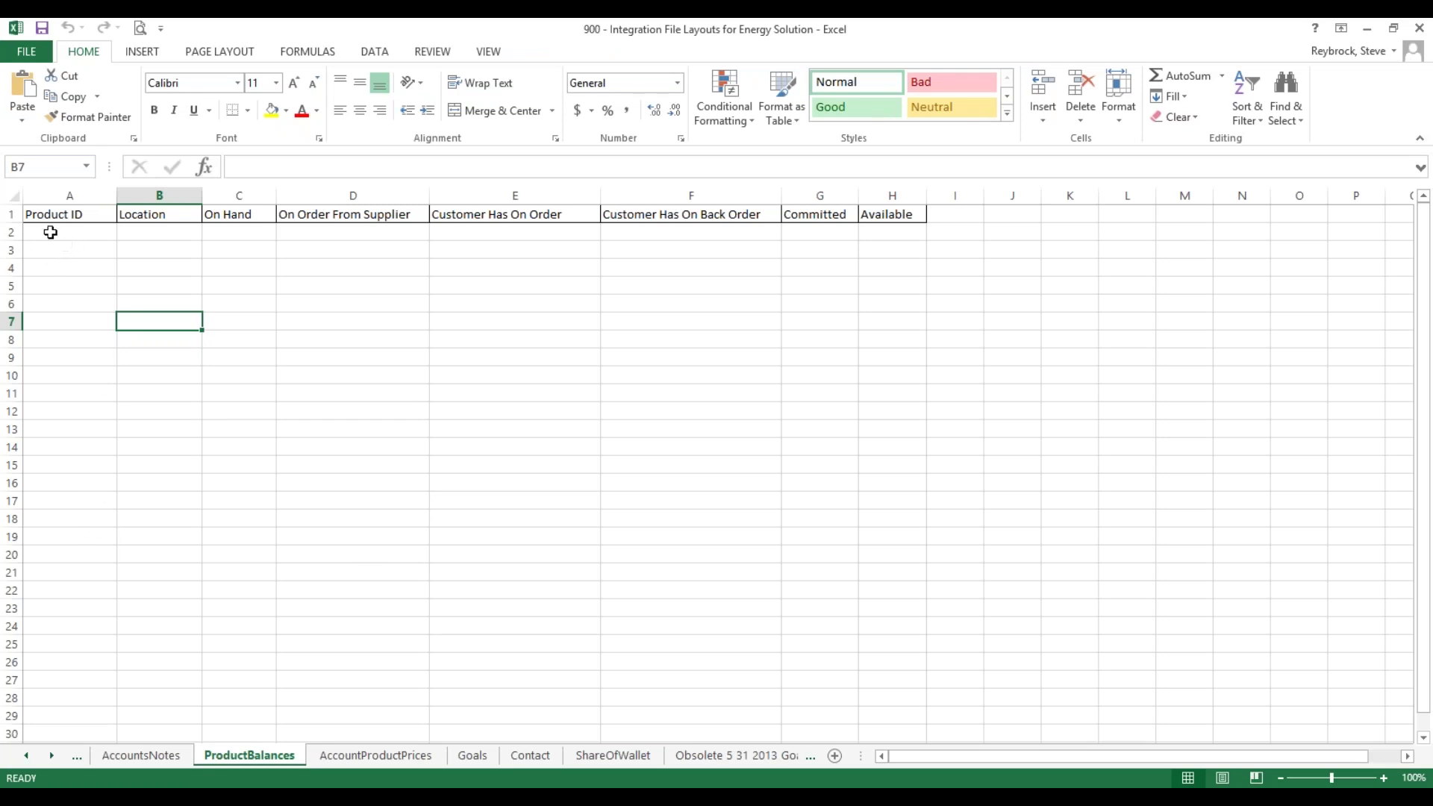
click(11, 214)
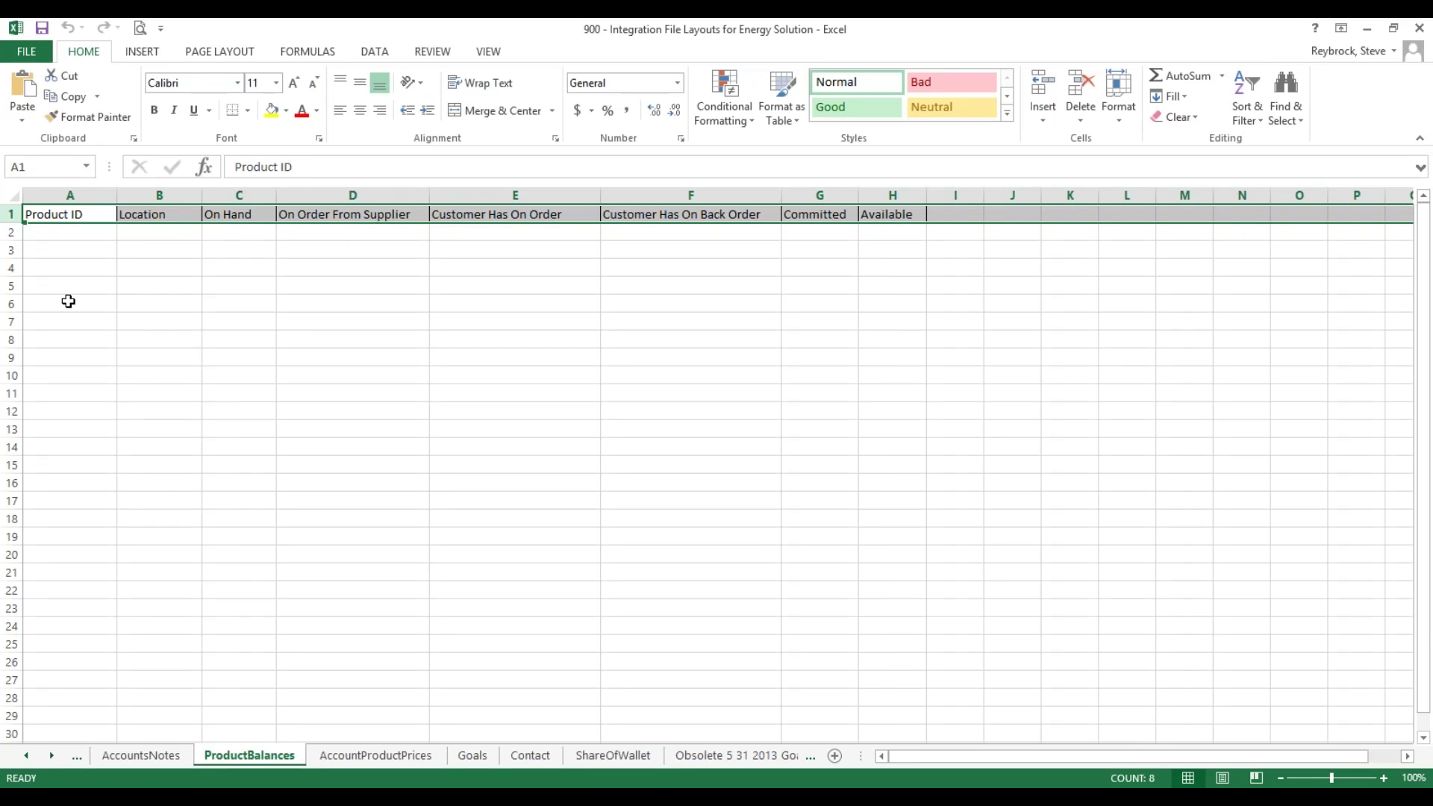
Point out the Product ID and Location columns in the ProductBalances sheet, and show the AccountProductPrices sheet layout
click(69, 270)
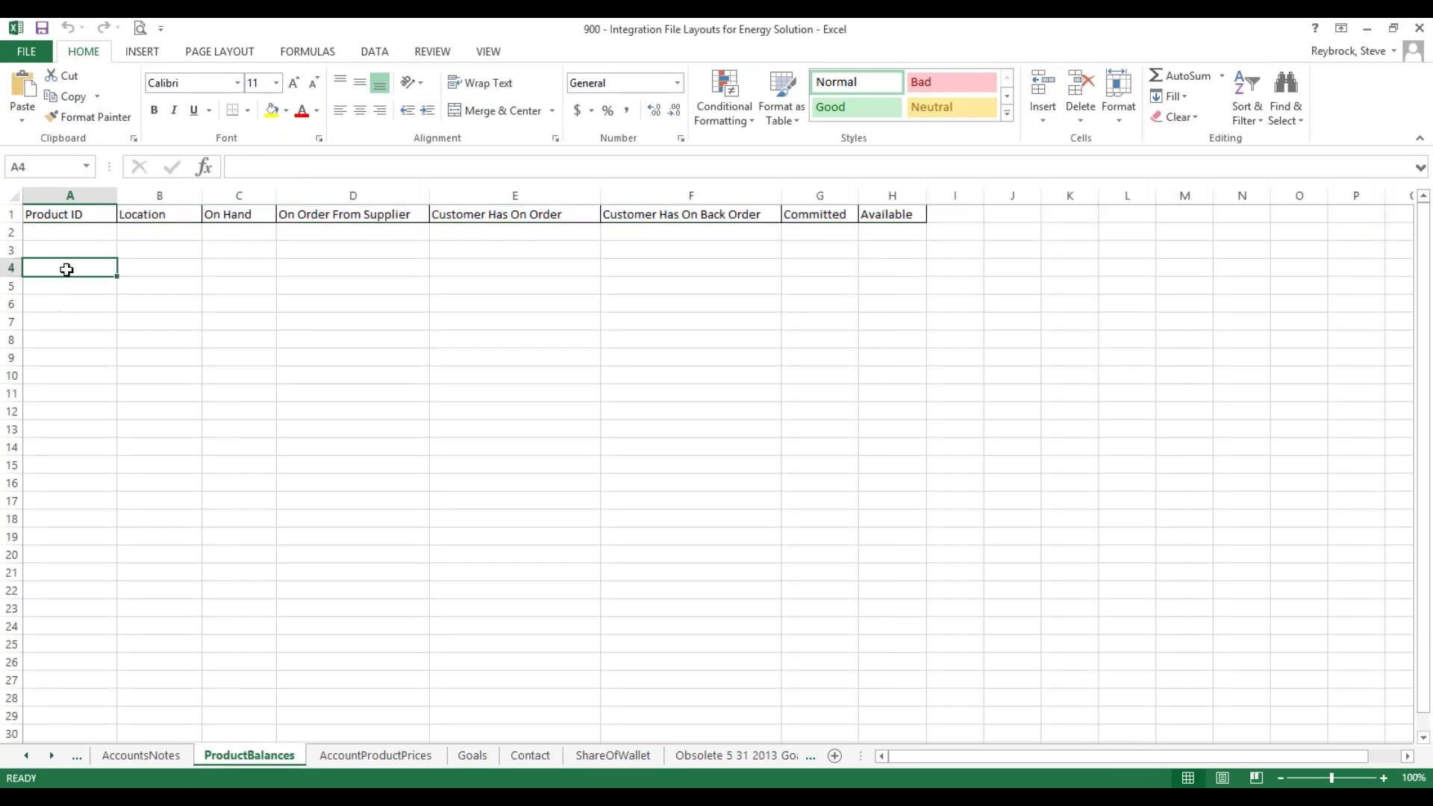
click(67, 231)
click(152, 231)
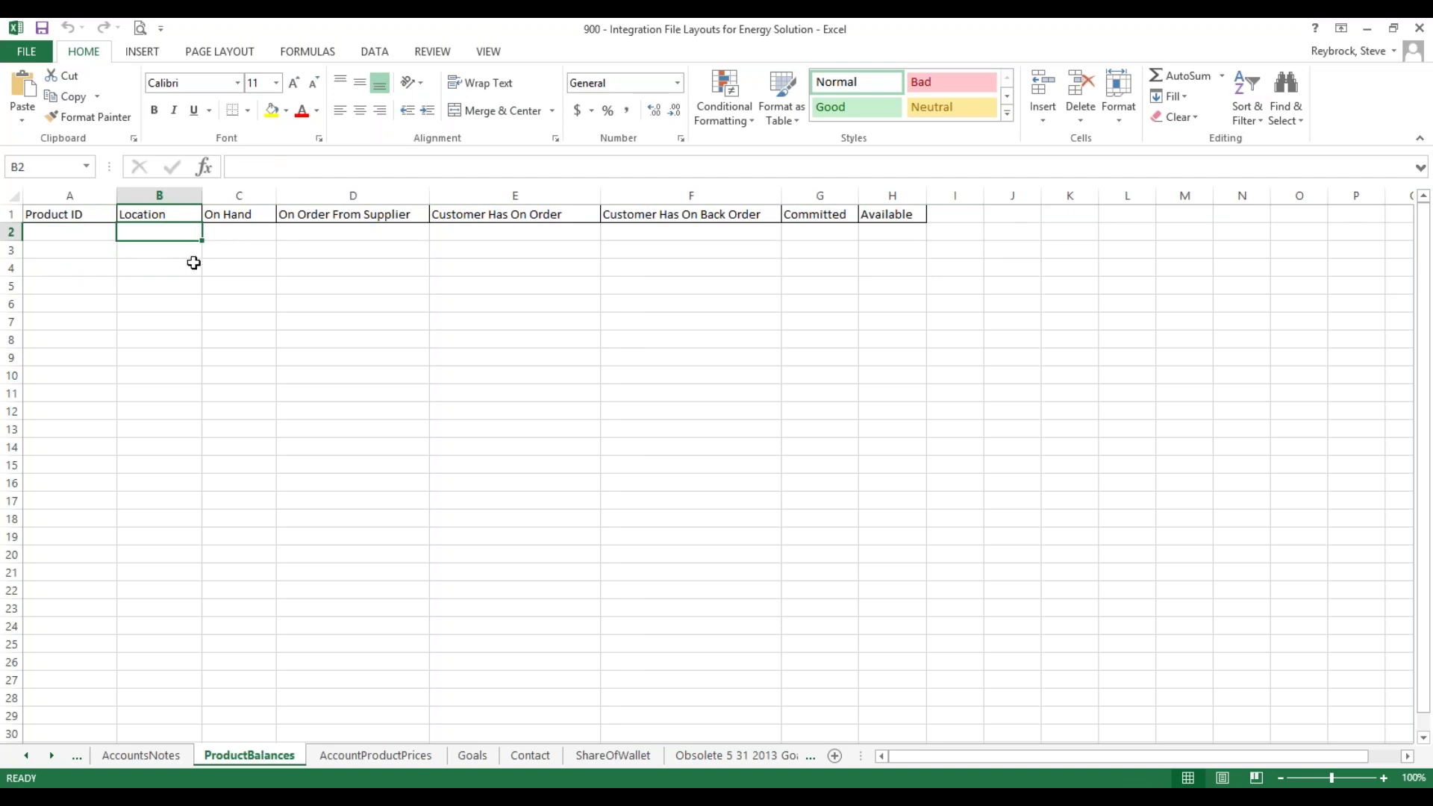
click(366, 757)
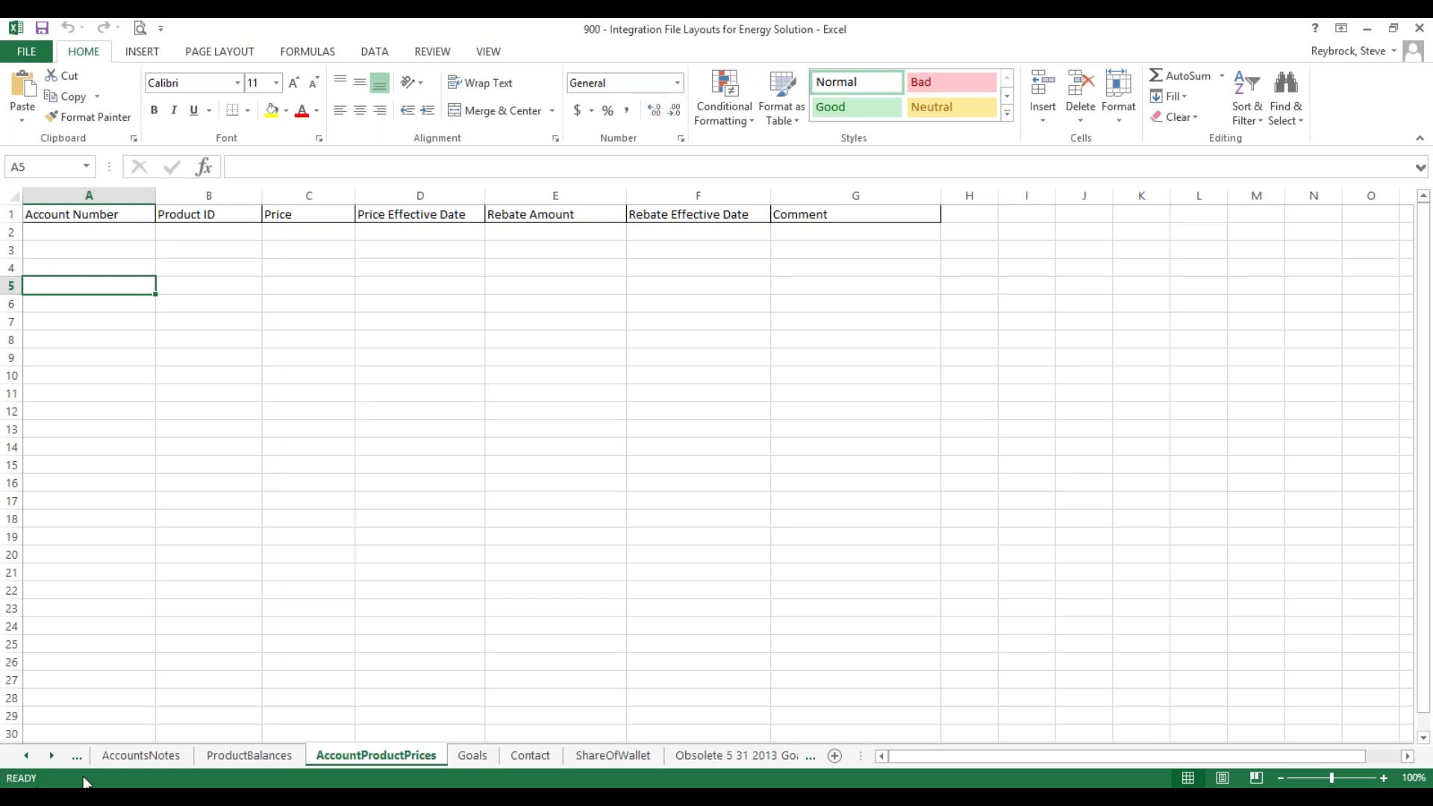
Open the File Descriptions sheet and locate the Product Balances file specification
click(27, 756)
click(28, 756)
click(27, 756)
click(128, 756)
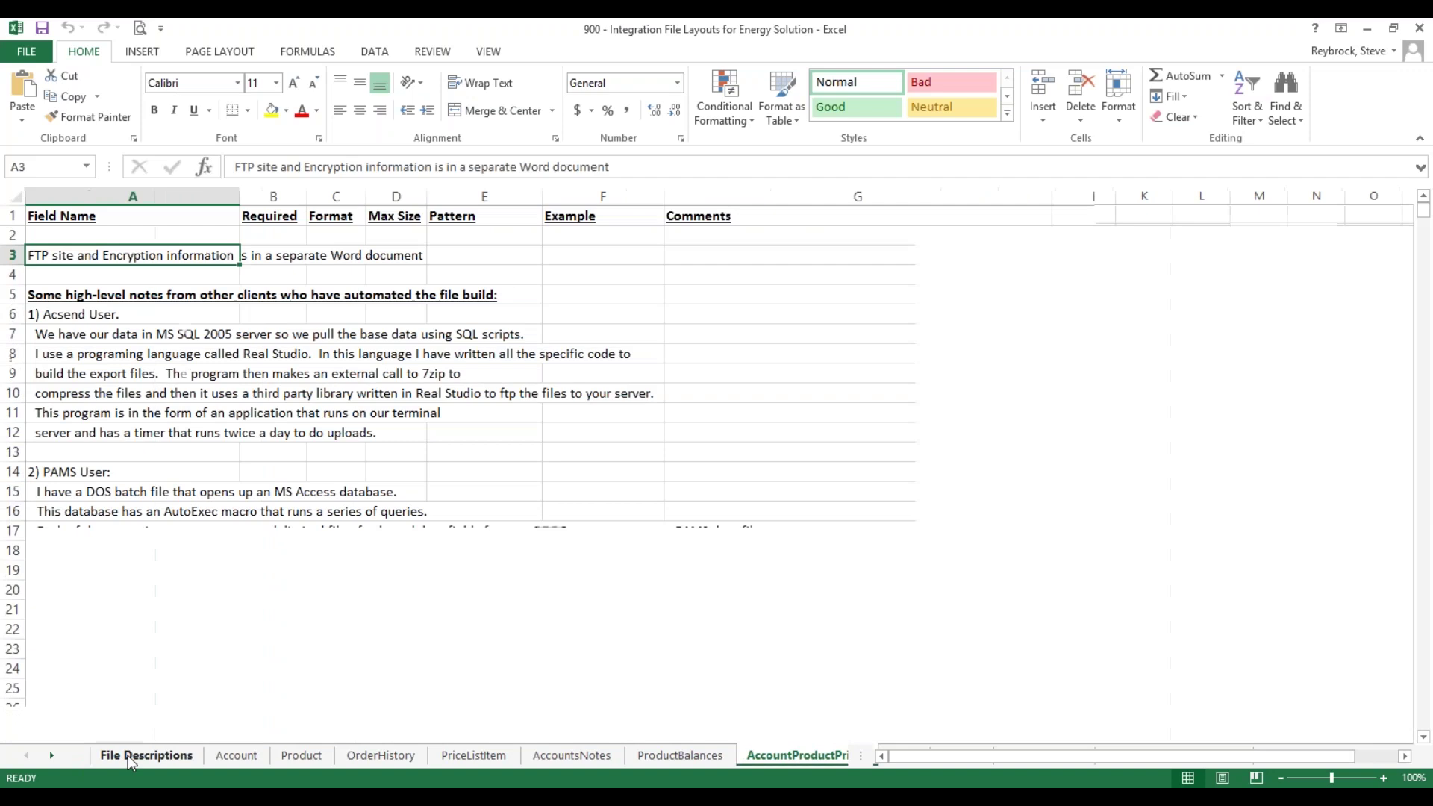
scroll(183, 588, down, 8)
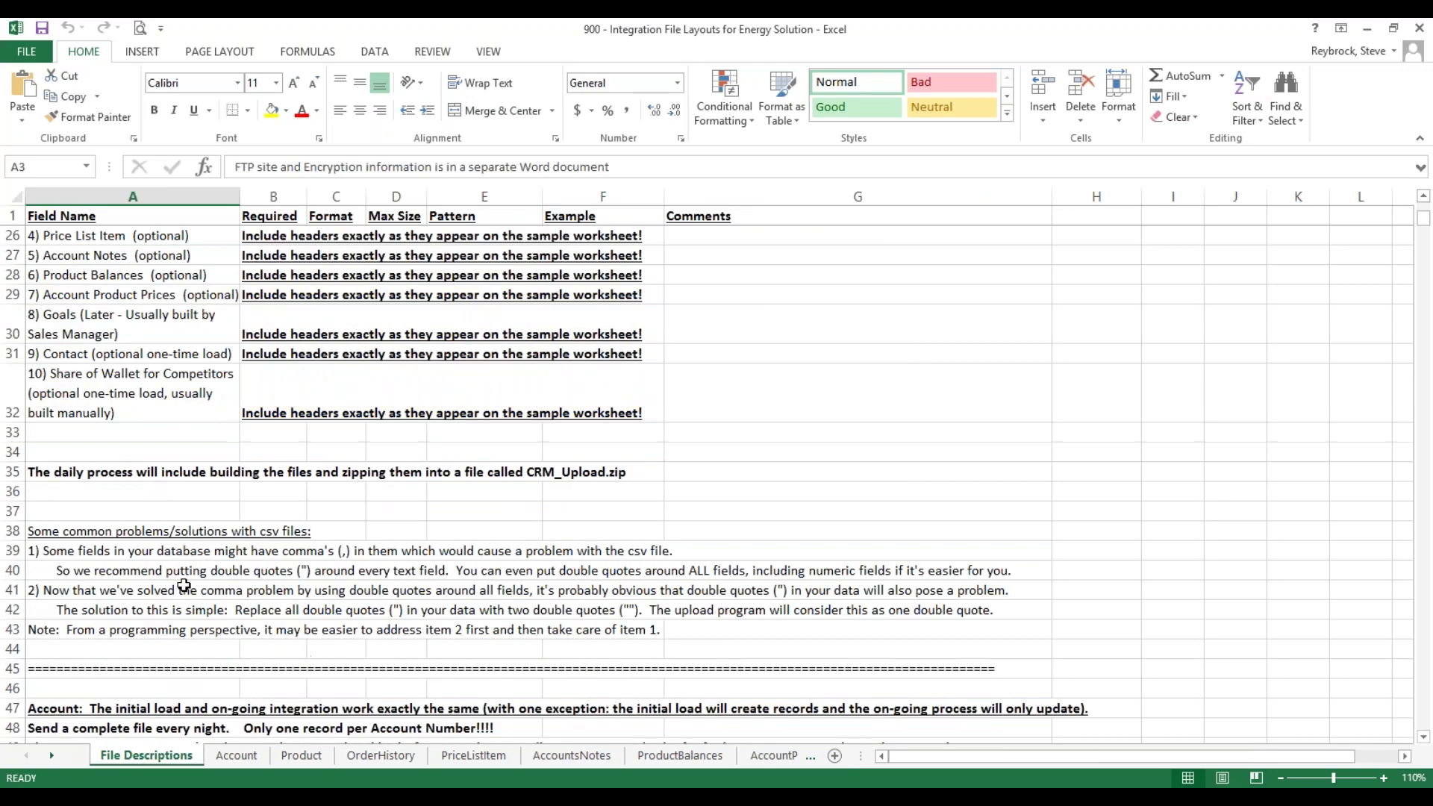
scroll(183, 587, down, 20)
scroll(183, 586, down, 15)
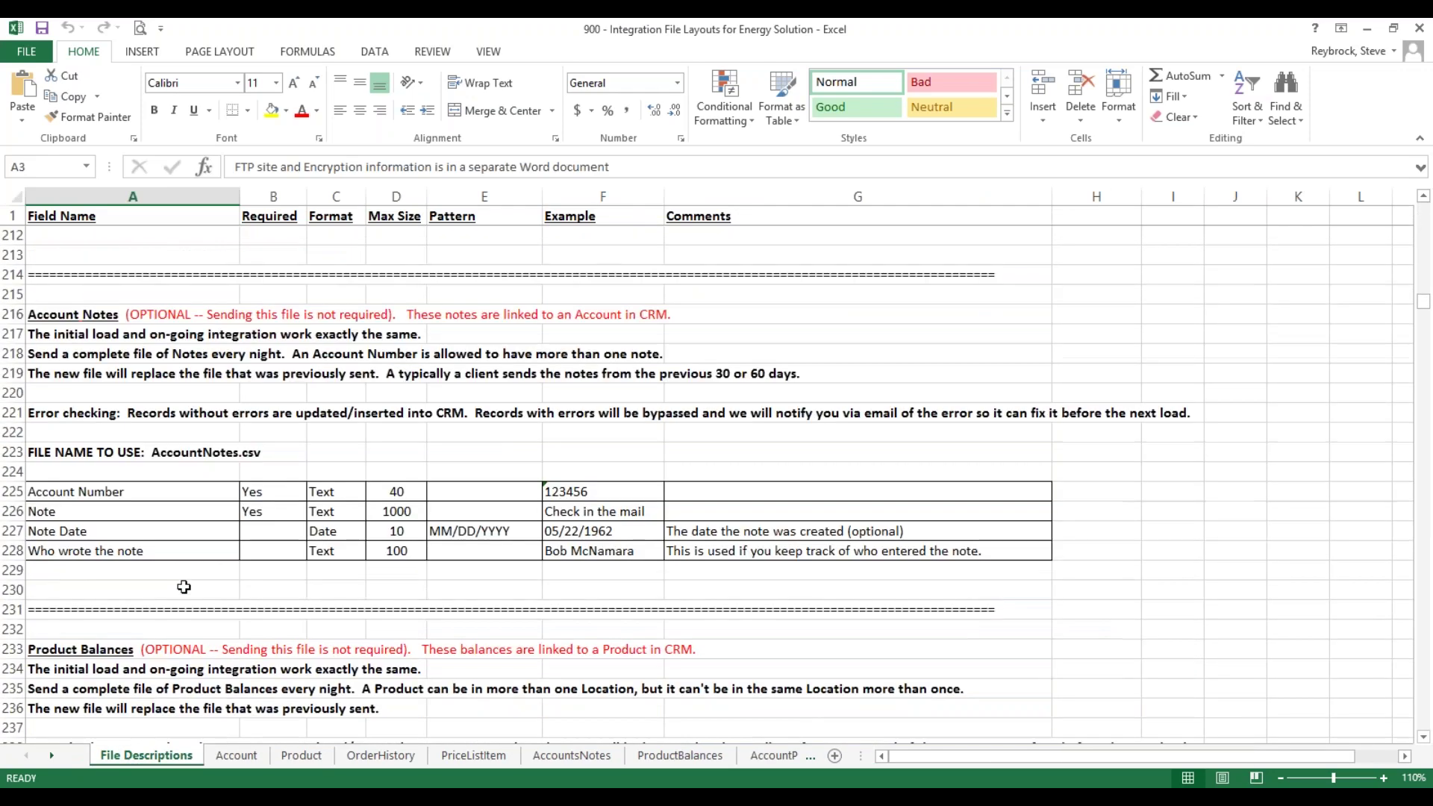
scroll(183, 587, down, 6)
scroll(184, 588, down, 6)
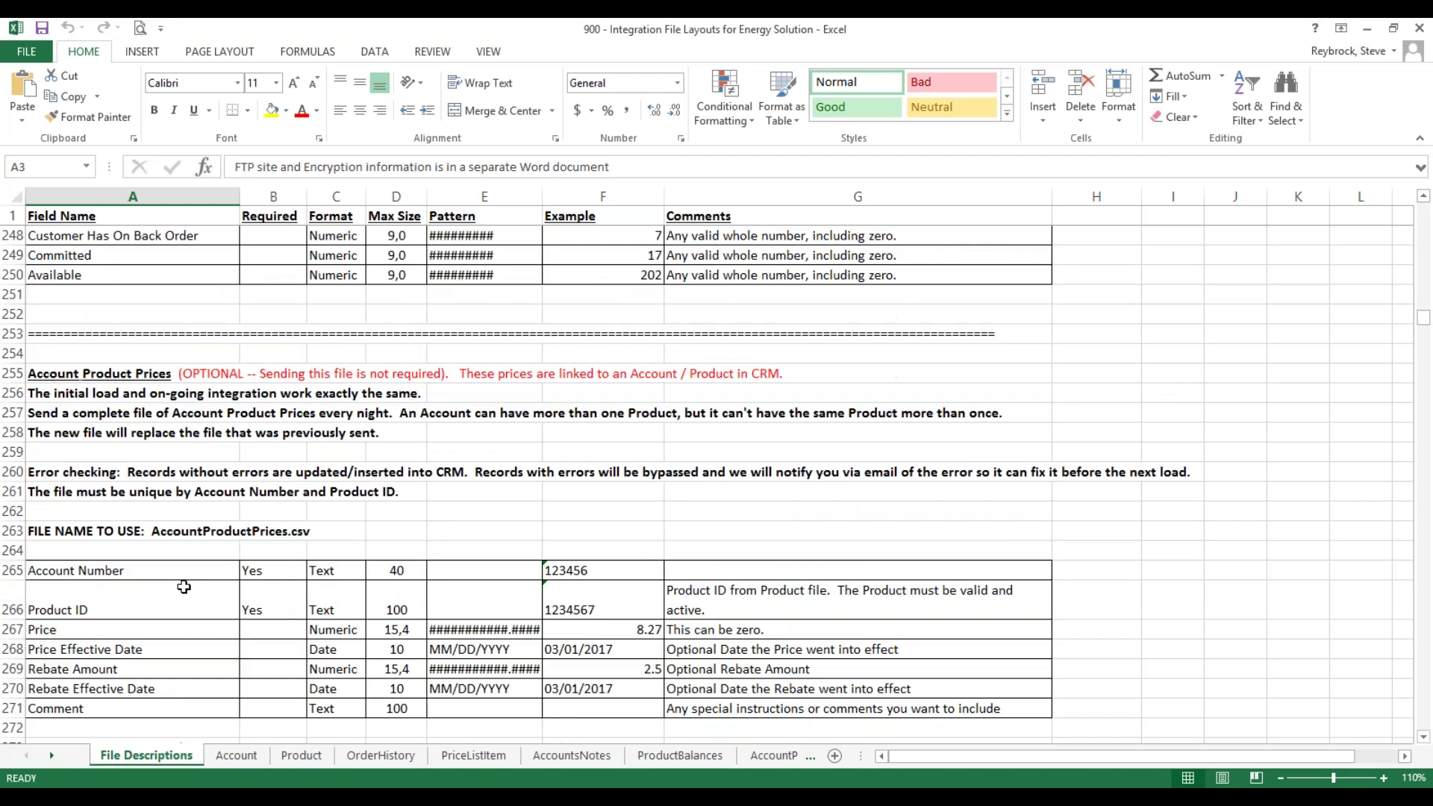
scroll(184, 587, up, 5)
scroll(184, 588, up, 1)
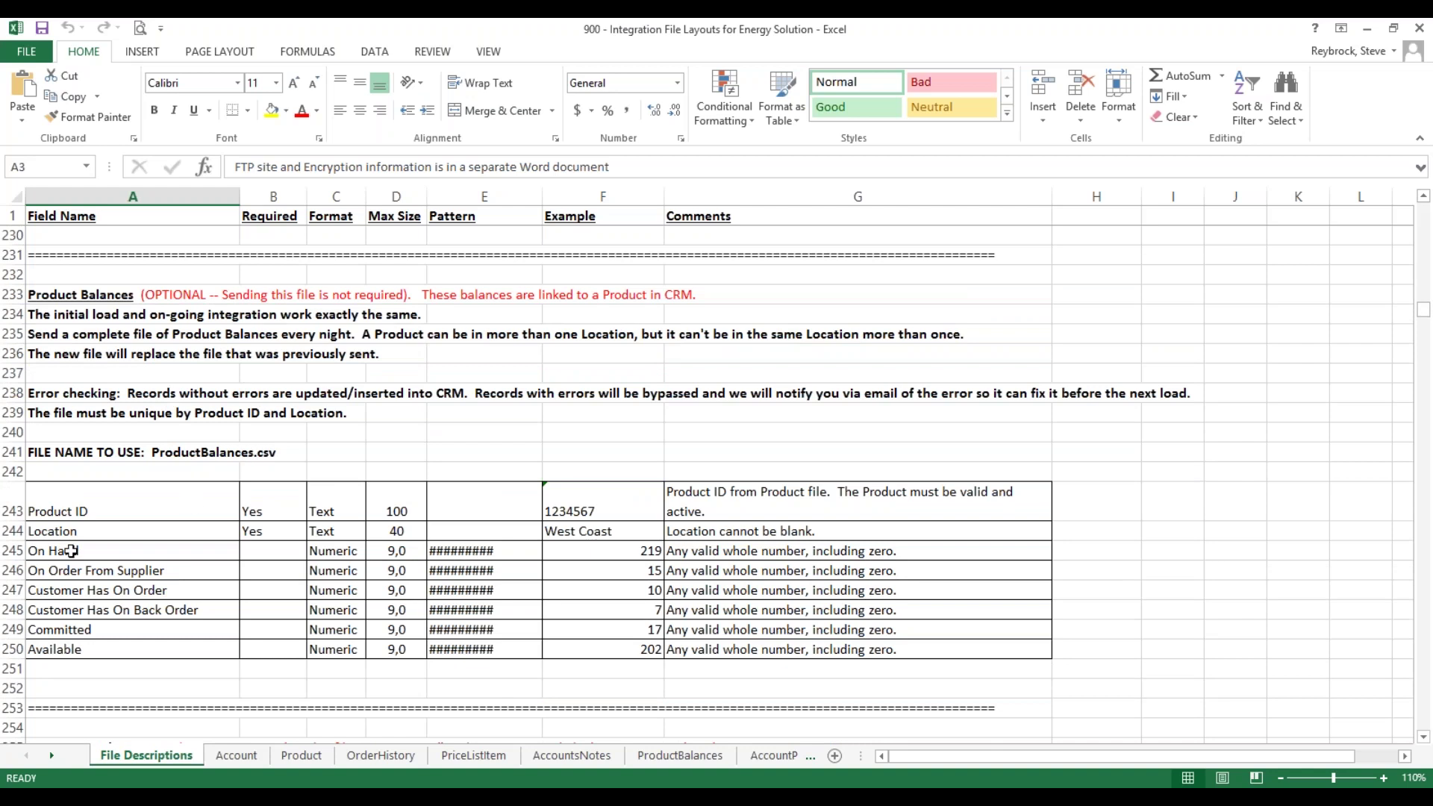
Examine the Product Balances field names and required fields, and review the Account Product Prices specification
drag(73, 503, 70, 649)
drag(255, 509, 256, 529)
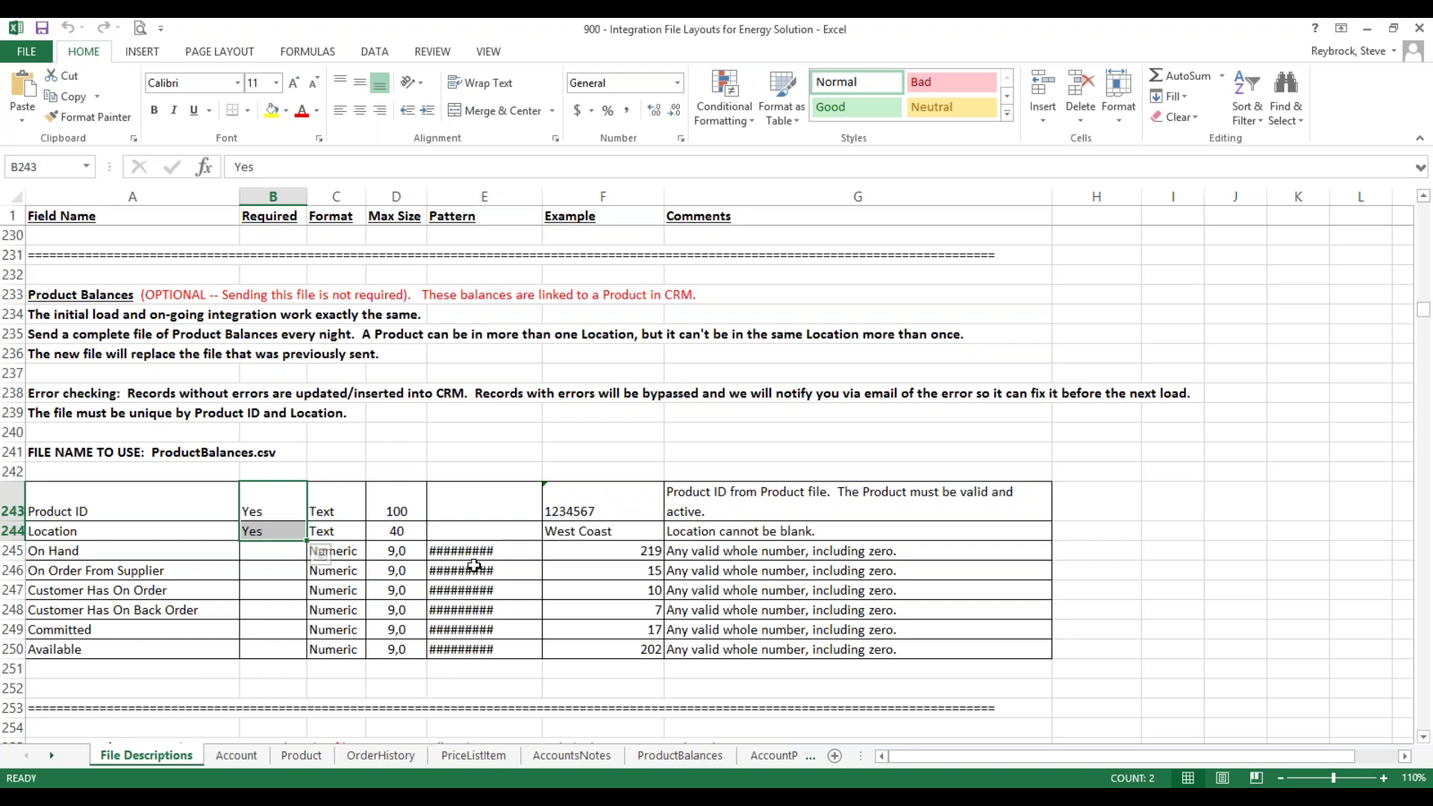
click(242, 682)
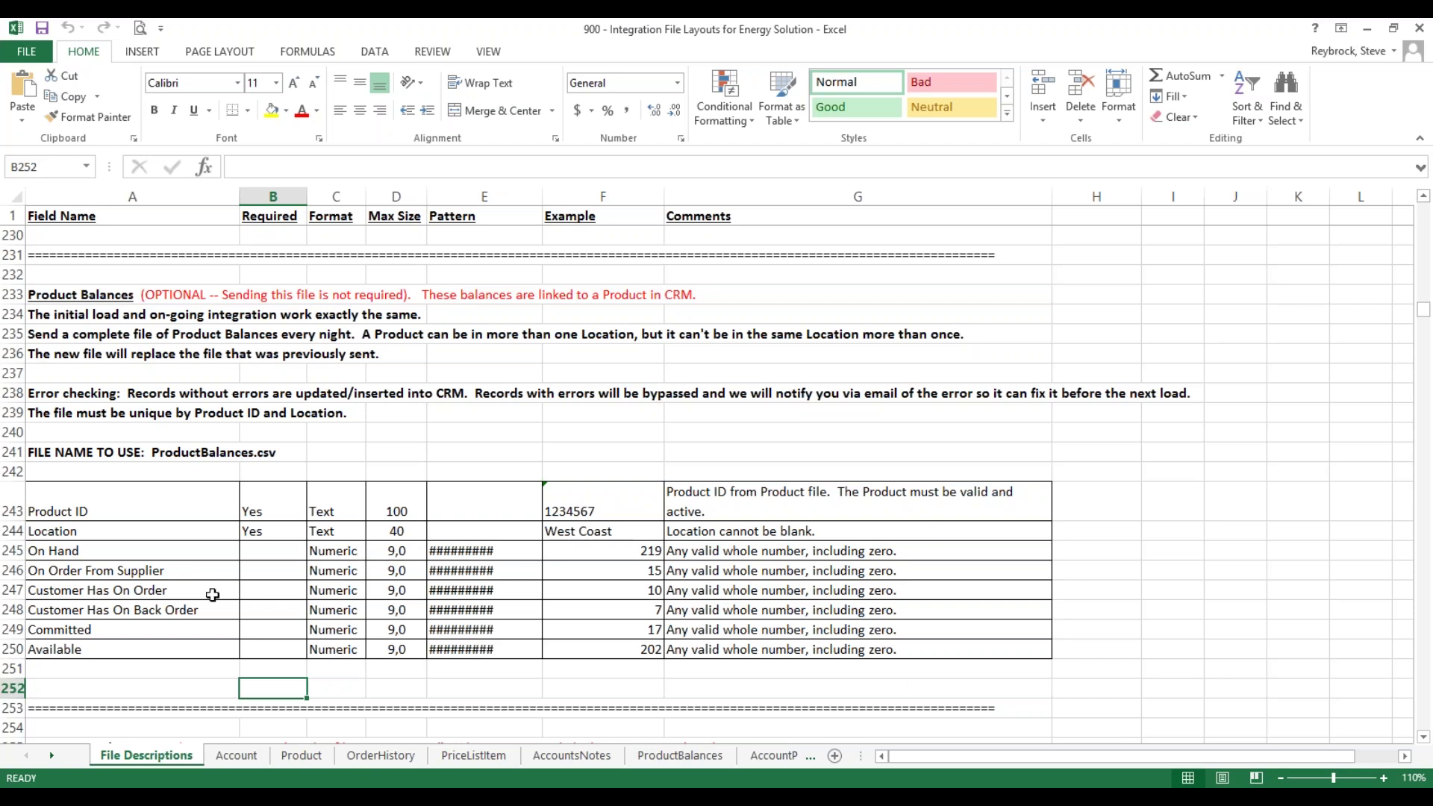
scroll(213, 595, down, 4)
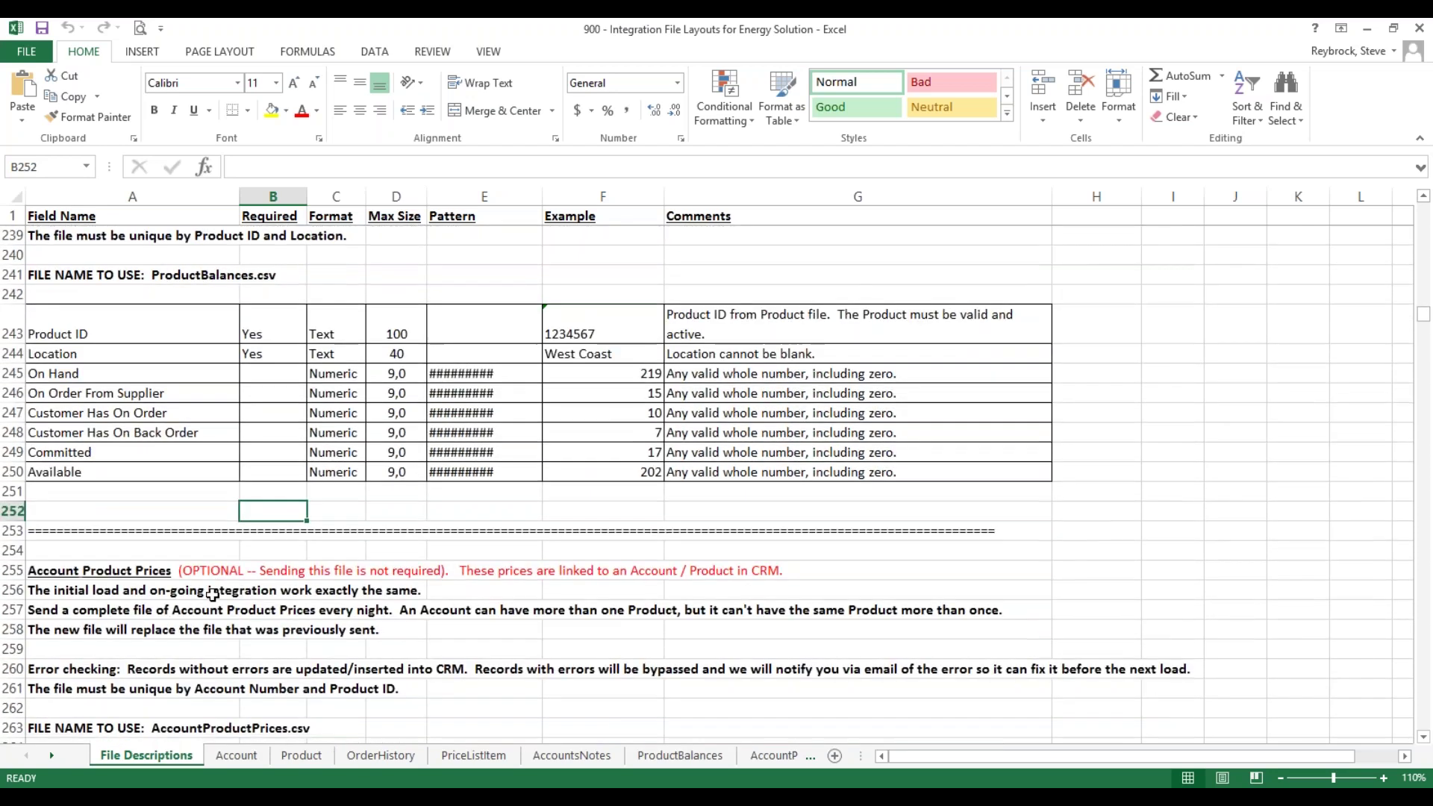
scroll(213, 595, down, 4)
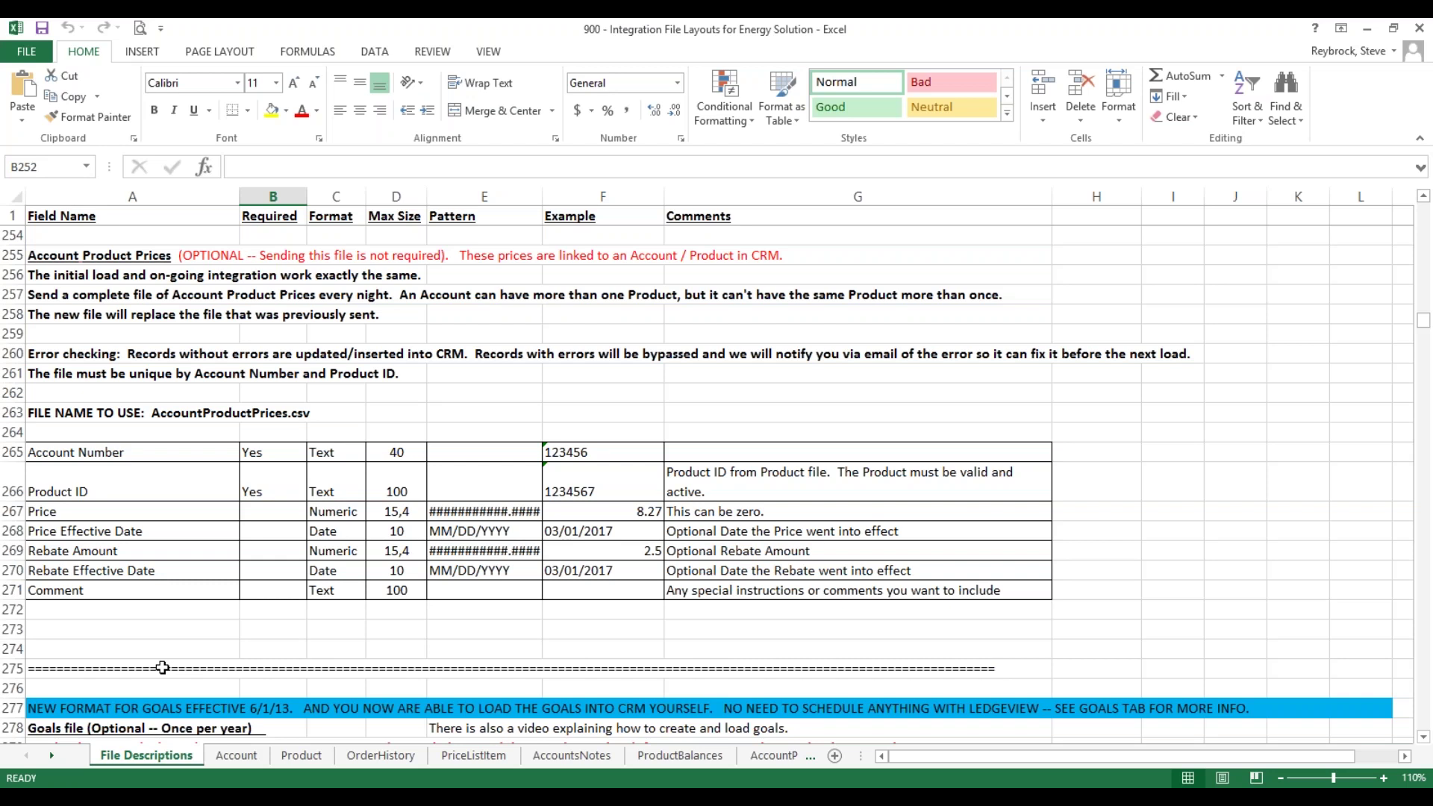
Switch to Dynamics 365, return to the SPINDLE OIL #10 product form and view its Product Balances again
click(252, 669)
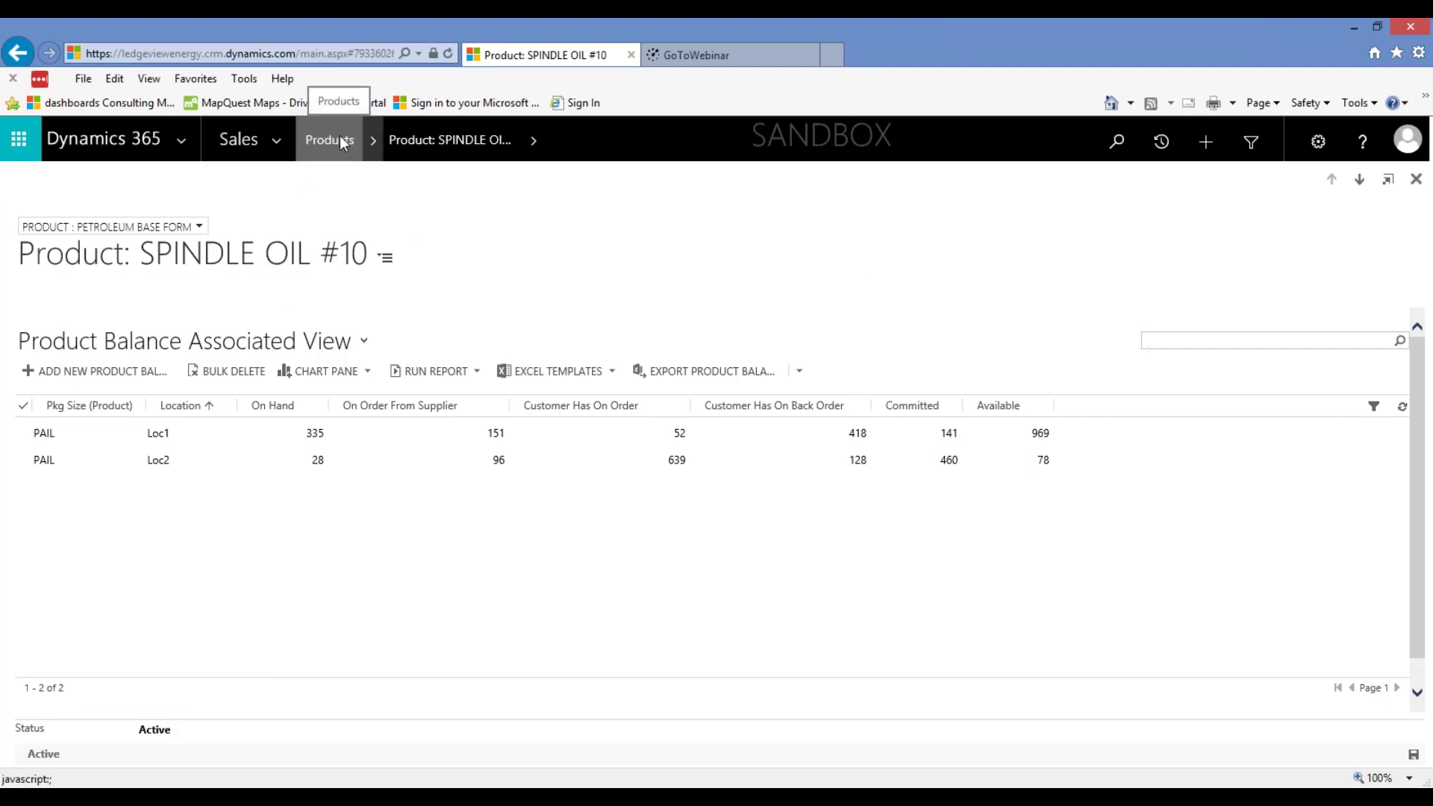
click(440, 143)
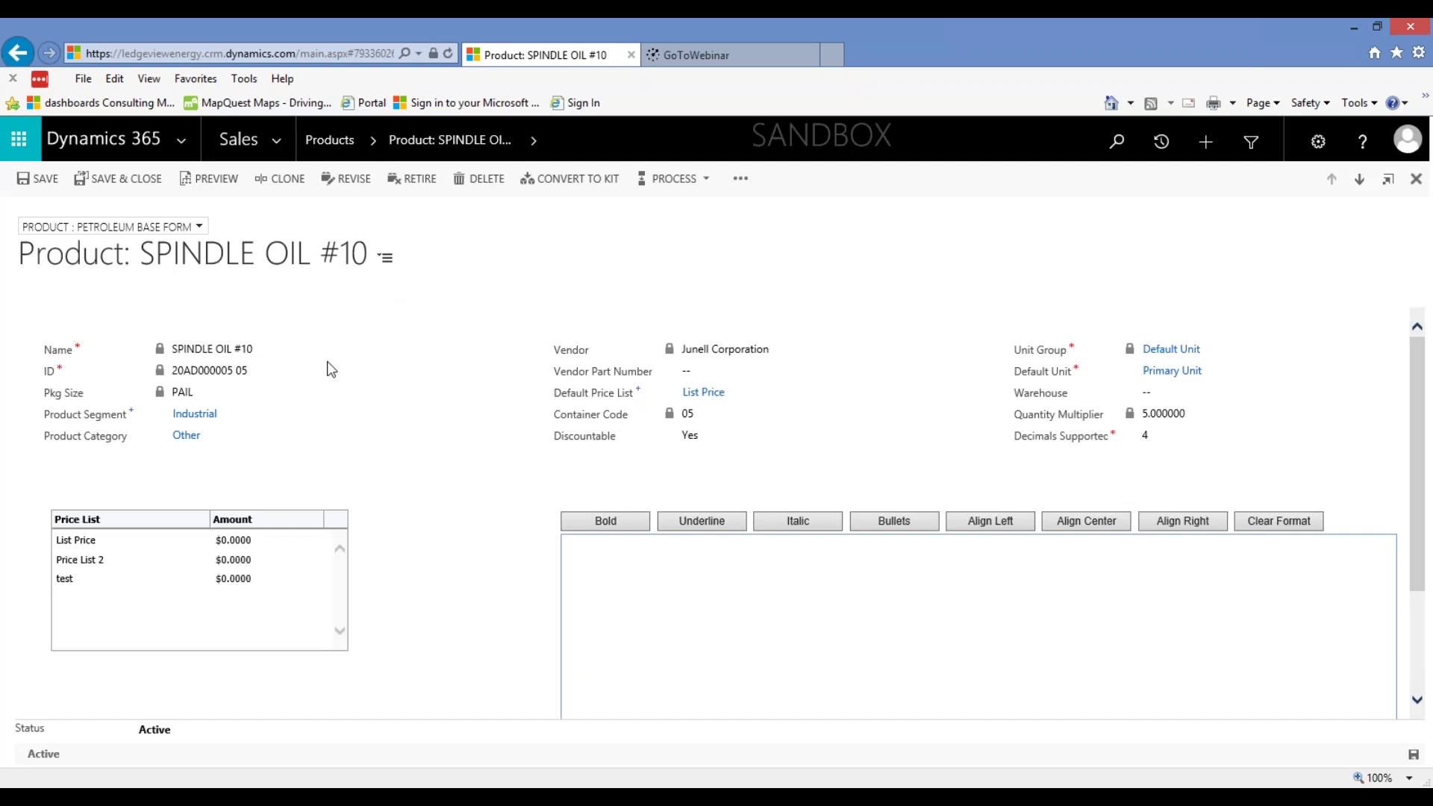
click(532, 139)
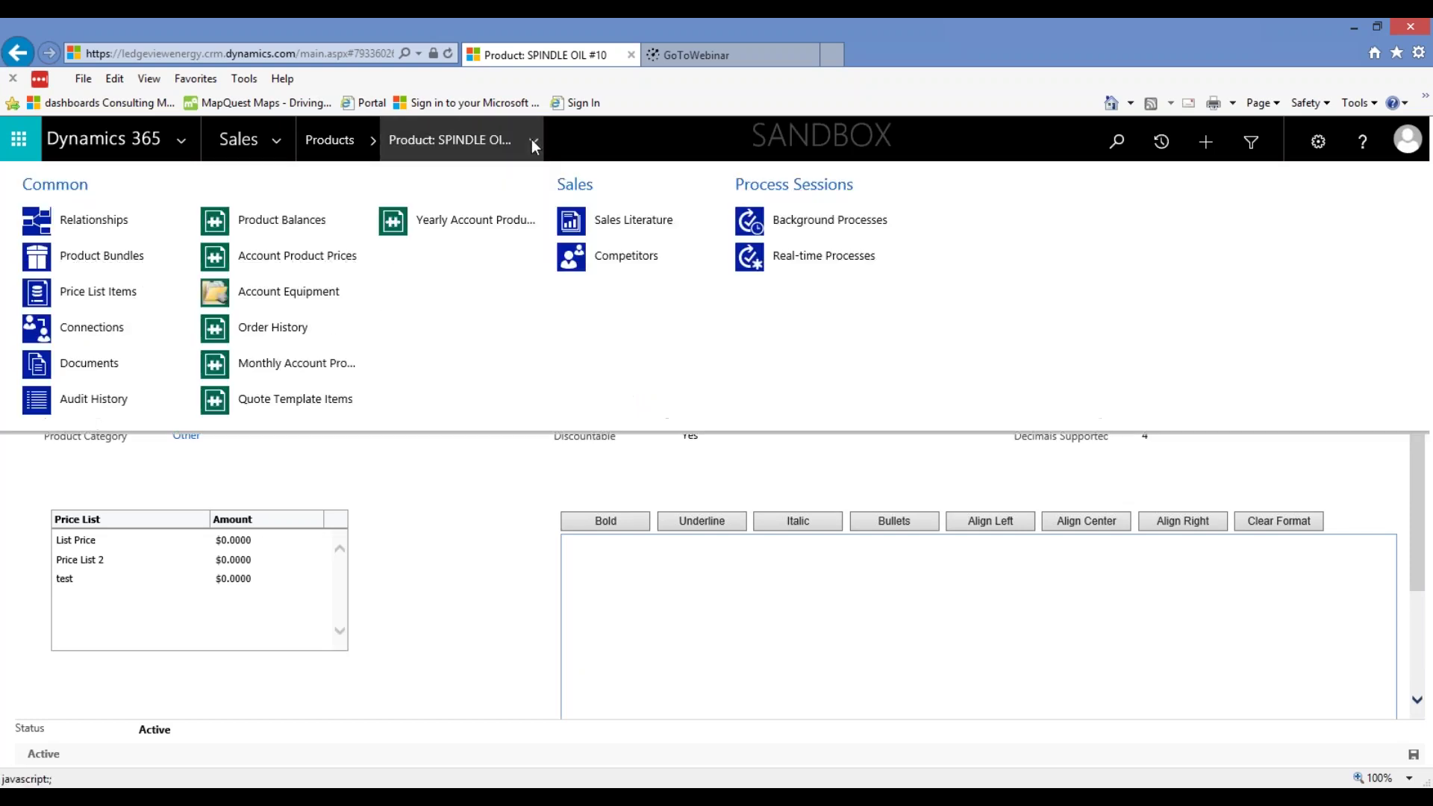
click(287, 221)
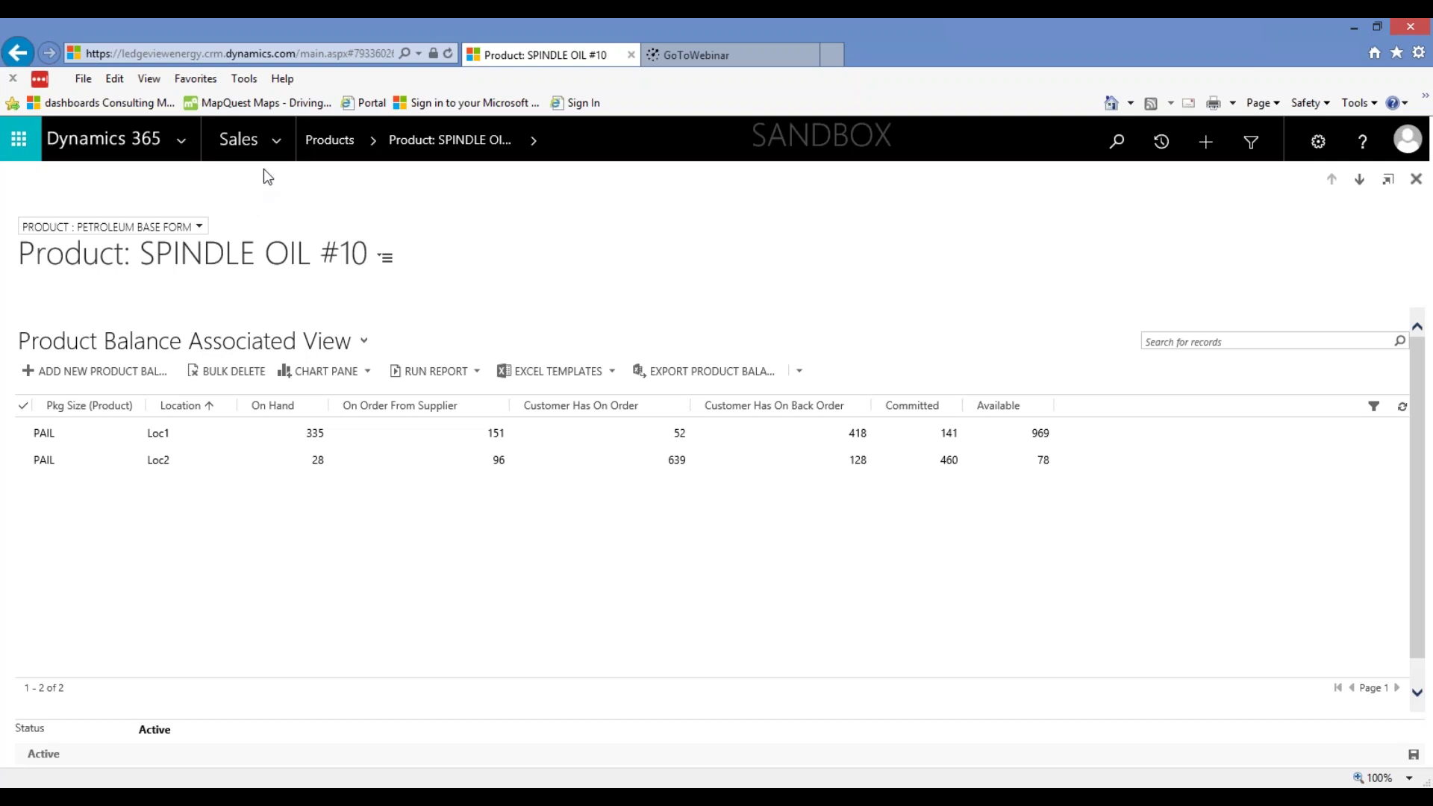
Open the Workplace area's Documents page and look through the available CRM documentation
click(276, 138)
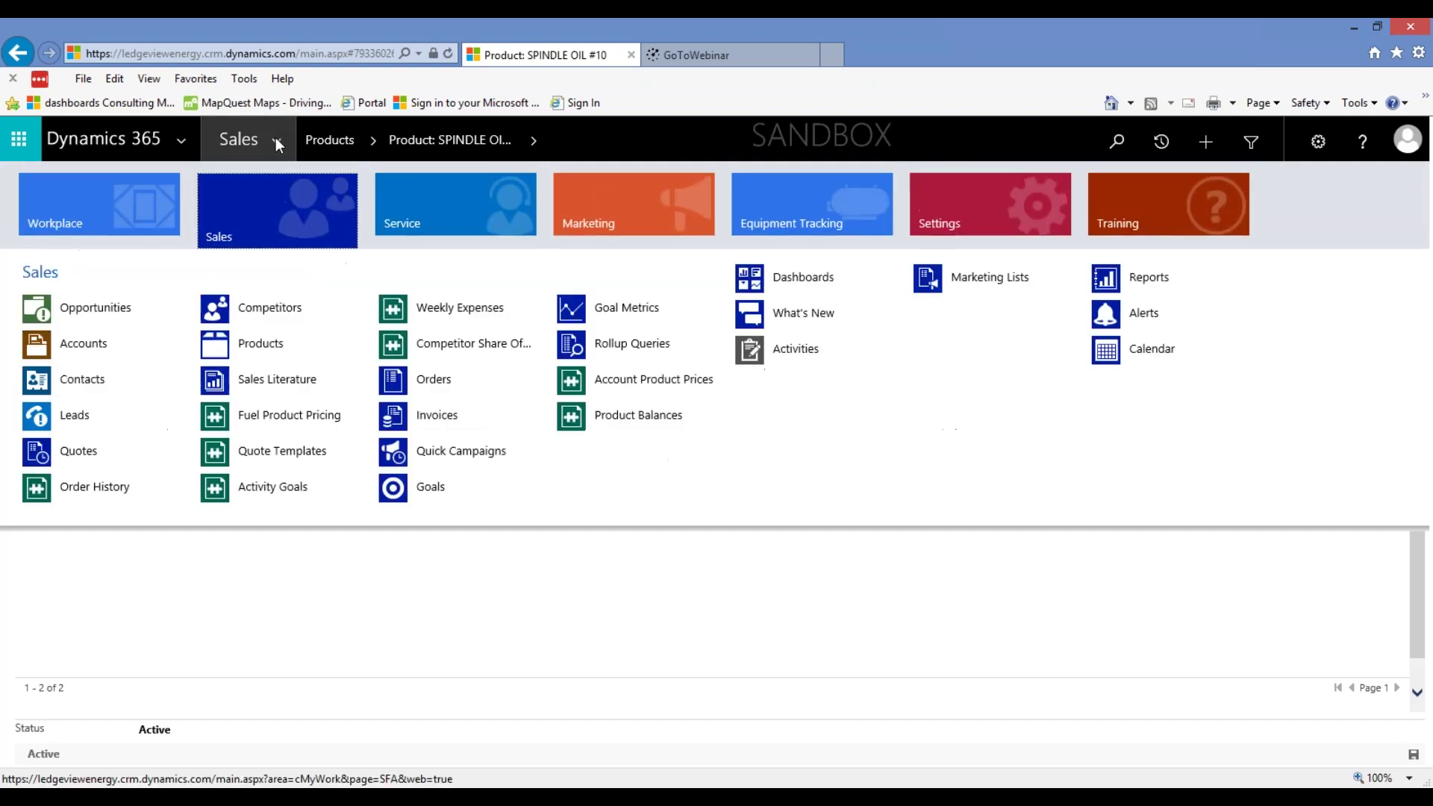
click(92, 213)
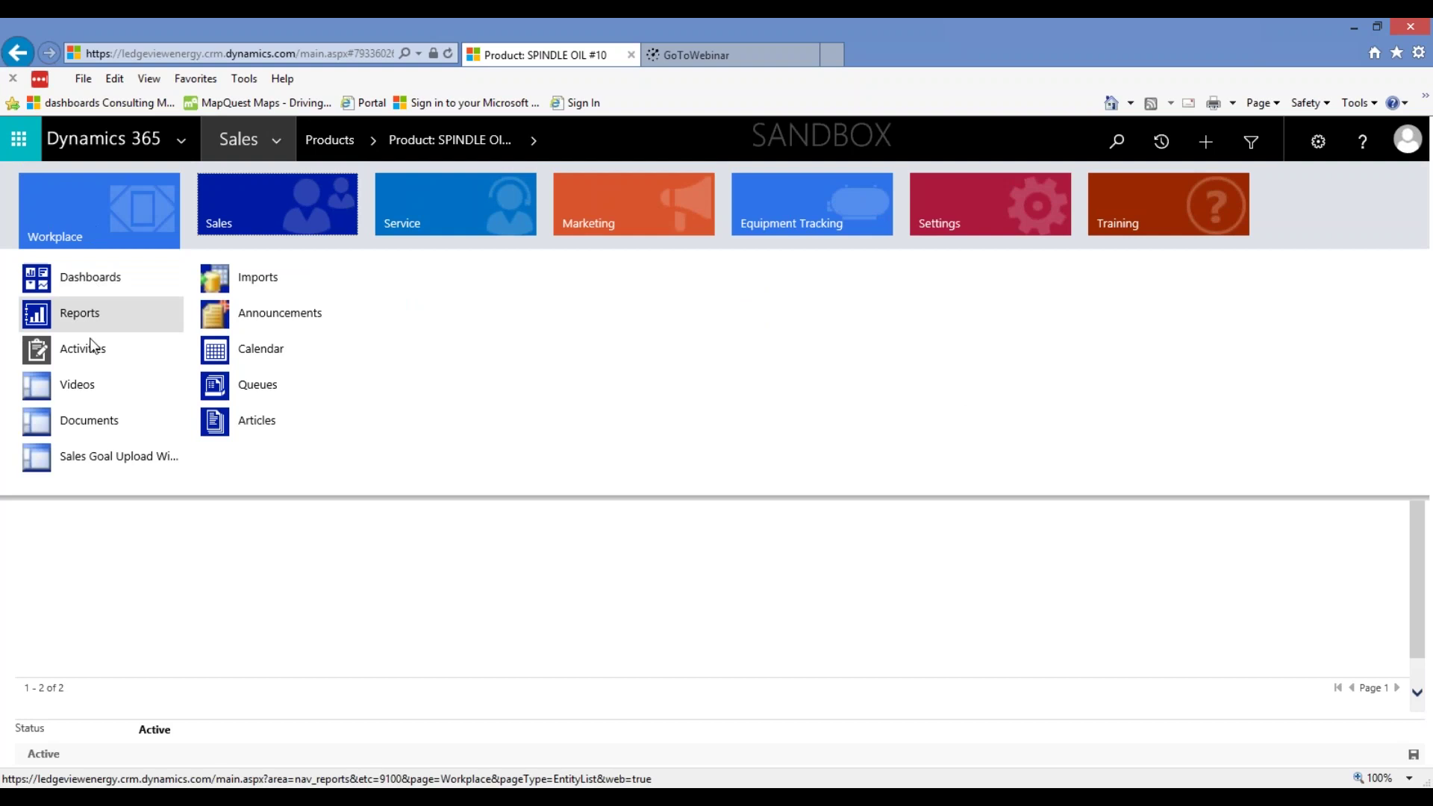
click(99, 423)
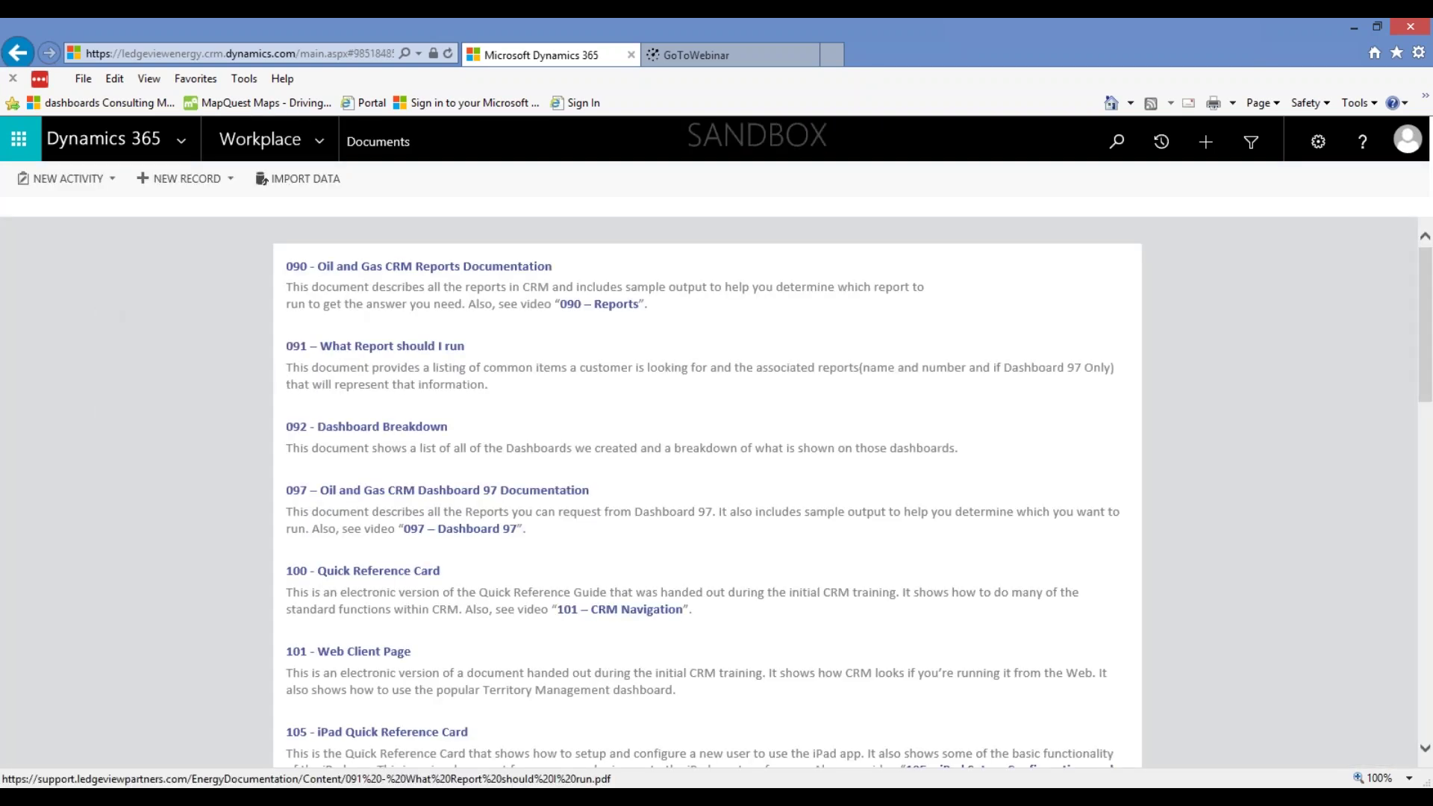
scroll(297, 507, down, 20)
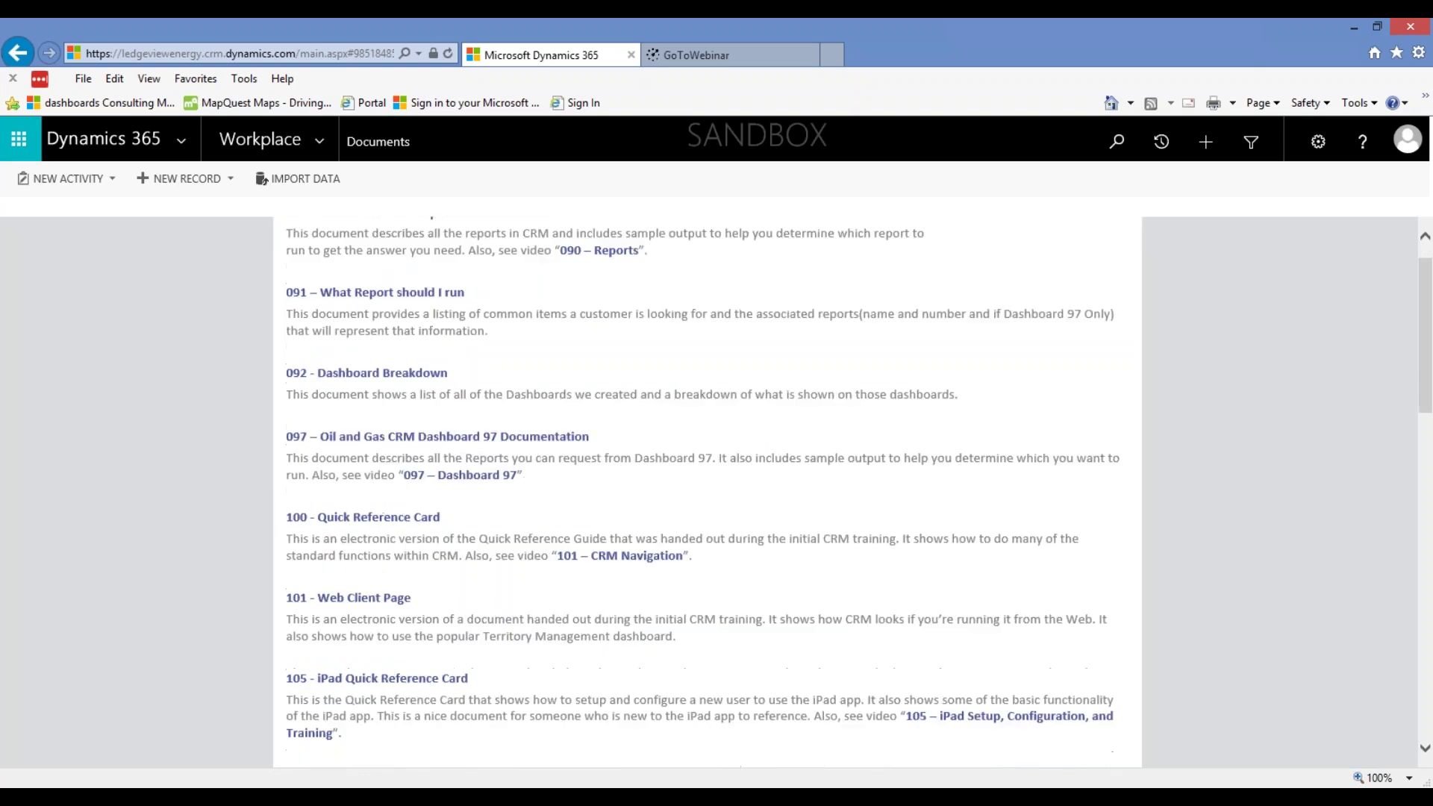